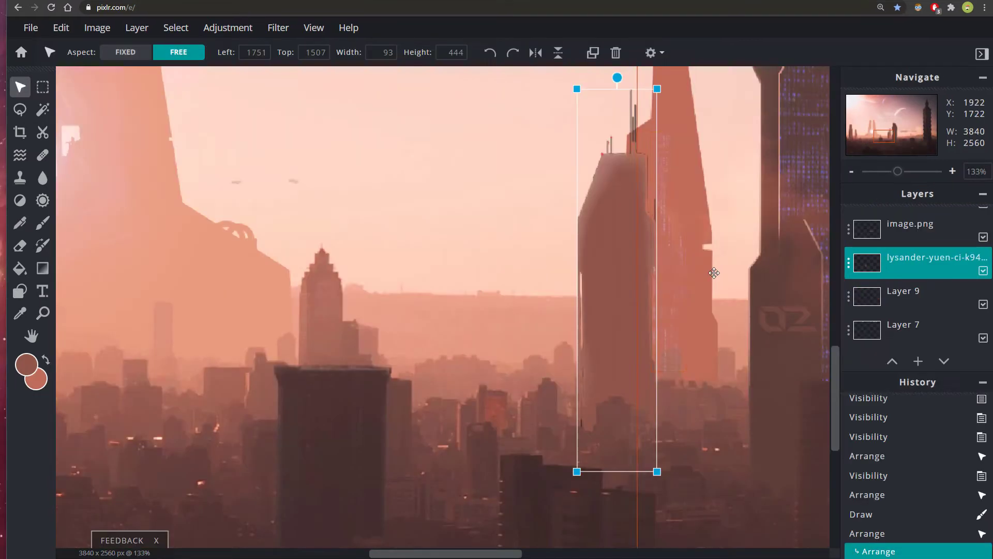
- Move the tower layer down and to the left, into the middle of the city skyline
drag(611, 268, 438, 424)
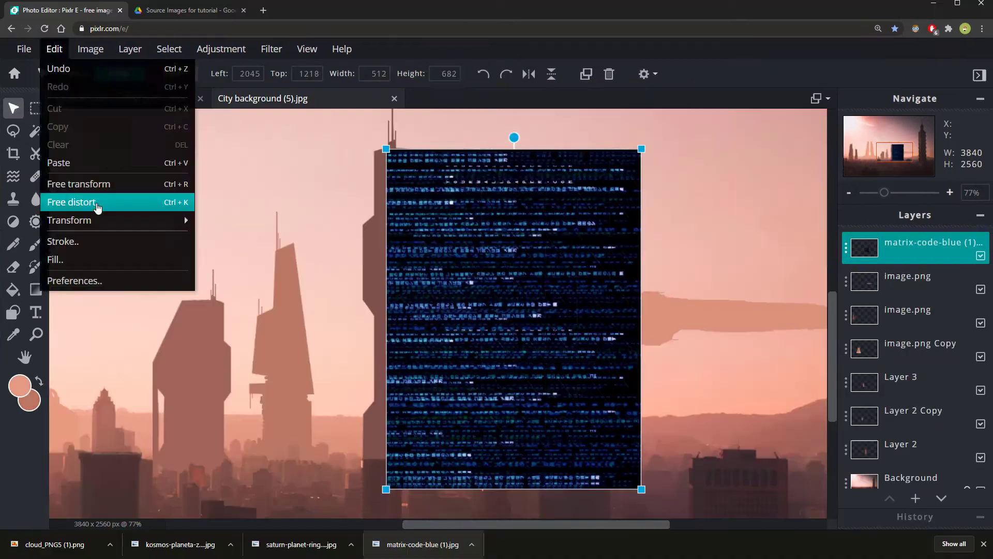
- Free-distort the matrix-code layer so its upper edge slopes down to the right, and set its blend mode to Screen
click(82, 200)
drag(641, 150, 640, 168)
key(Return)
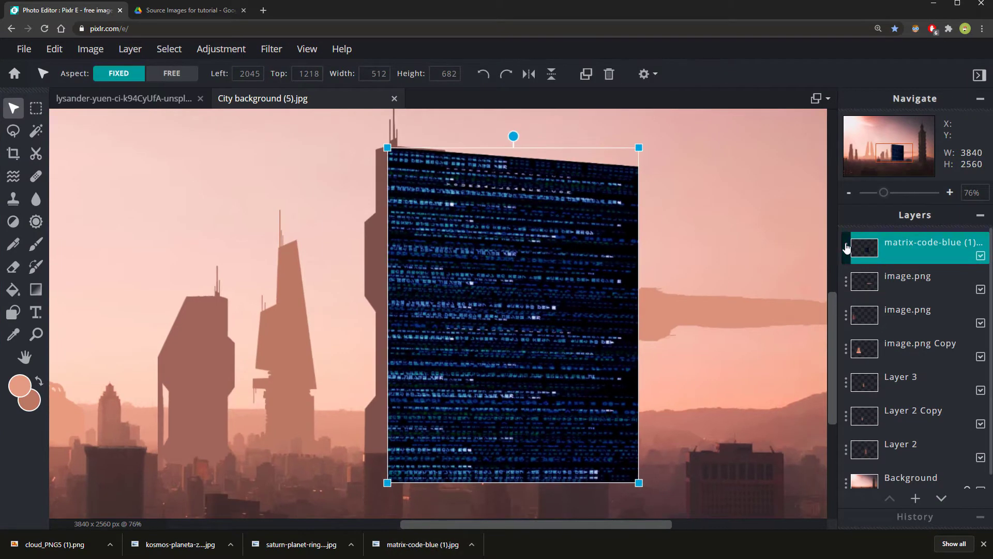
click(915, 247)
click(766, 294)
click(753, 340)
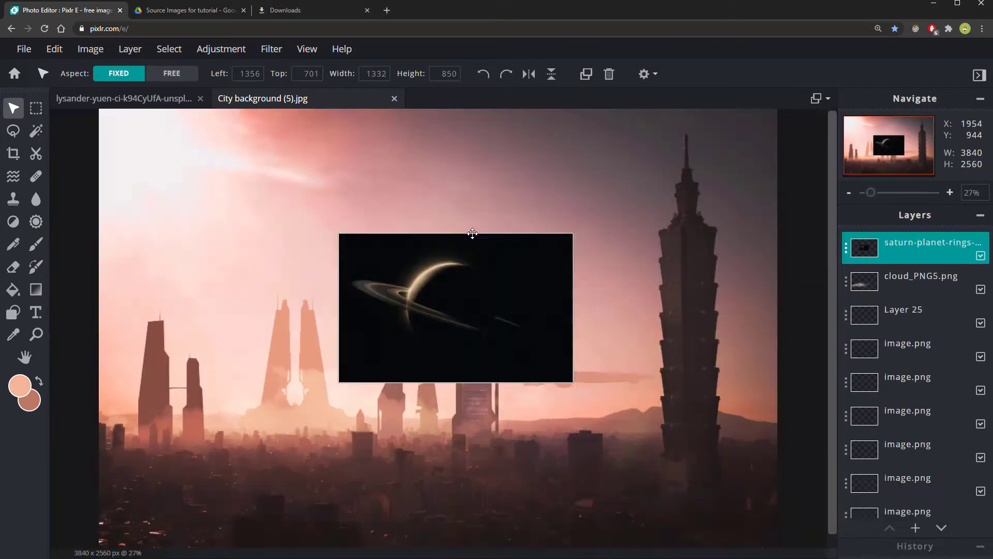
- Move the ringed-planet image into the upper sky beside the tall dark tower and set its blend mode to Screen
drag(472, 234, 544, 168)
click(848, 252)
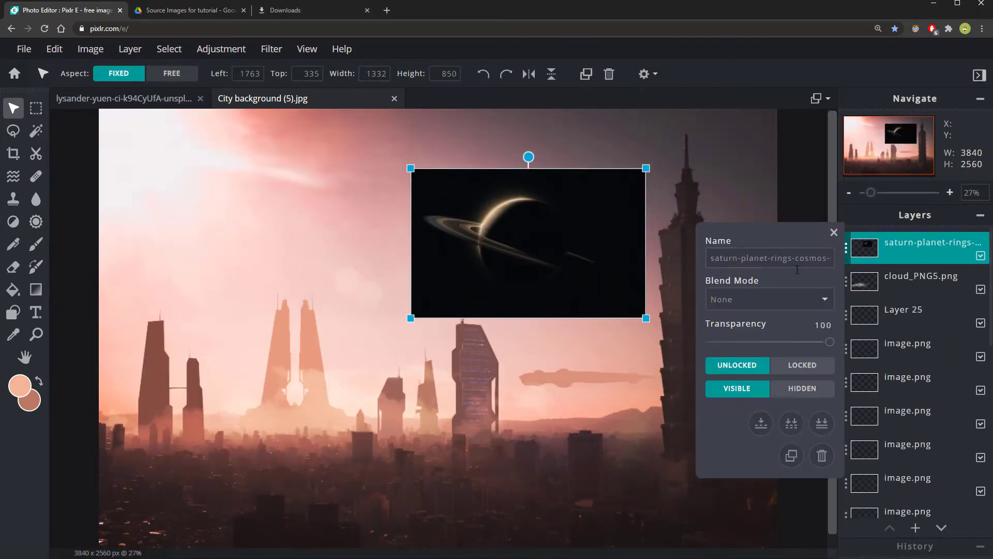
click(748, 305)
click(745, 337)
- Enlarge the ringed-planet layer to about 2357 × 1504 px and shift it up and to the left in the sky
drag(645, 317, 811, 433)
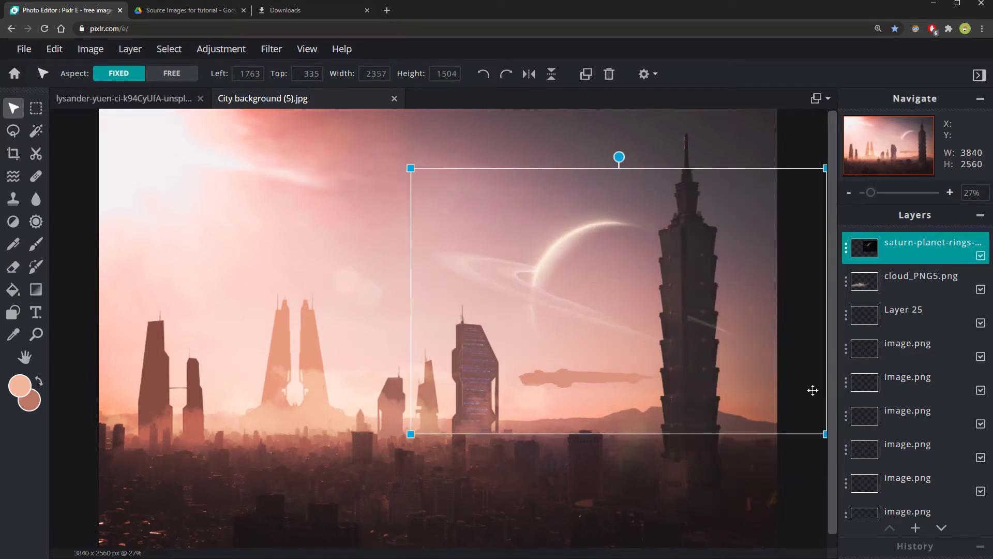
drag(611, 300, 566, 260)
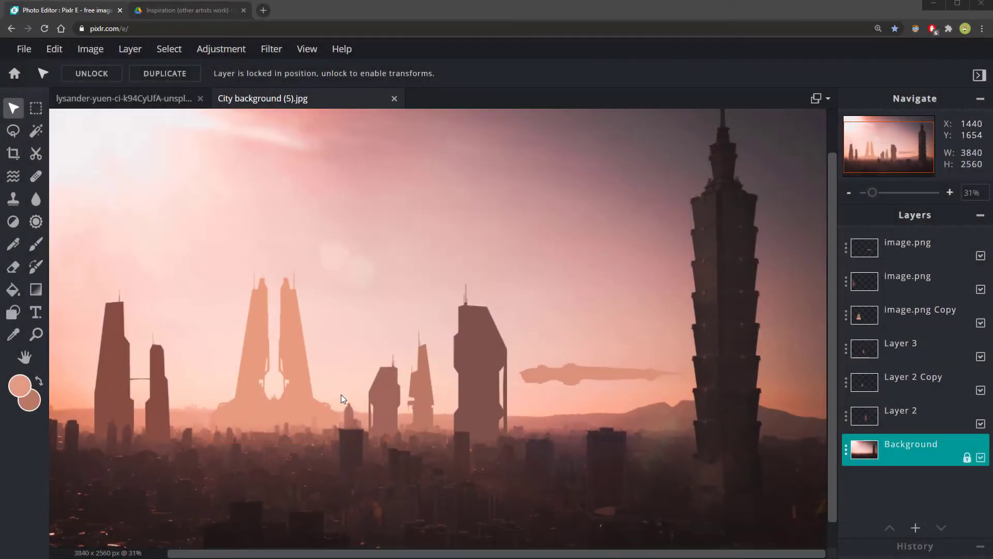
- Switch to Google Drive and open the Source Images for tutorial folder inside Futuristic City
scroll(373, 353, up, 1)
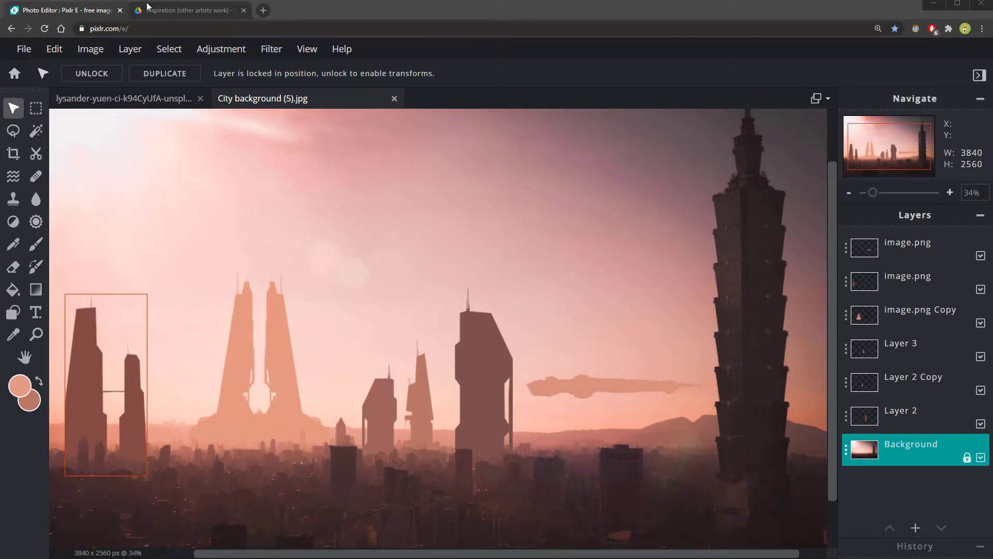
click(160, 10)
click(226, 76)
double_click(291, 132)
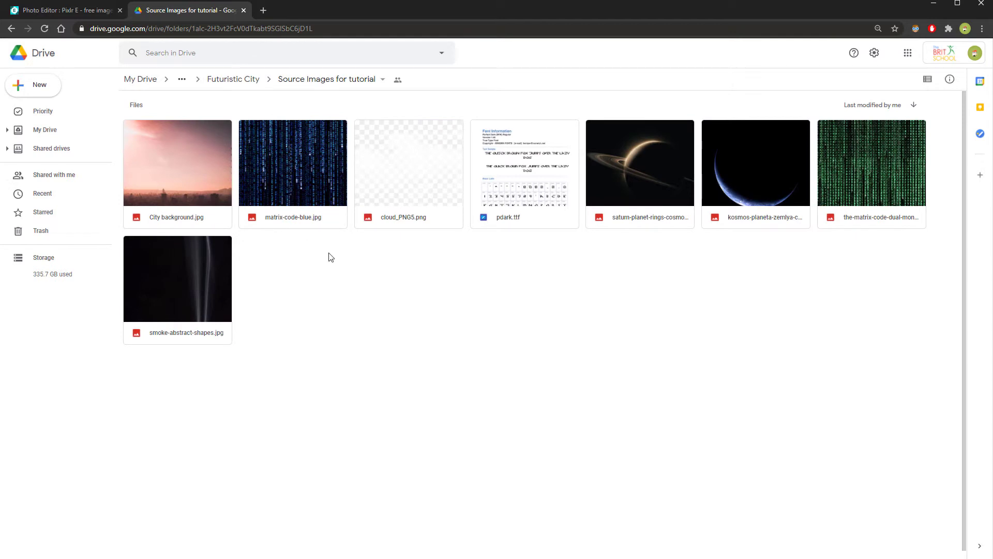
- Download matrix-code-blue.jpg and the saturn-planet-rings image from the folder
click(283, 157)
right_click(284, 157)
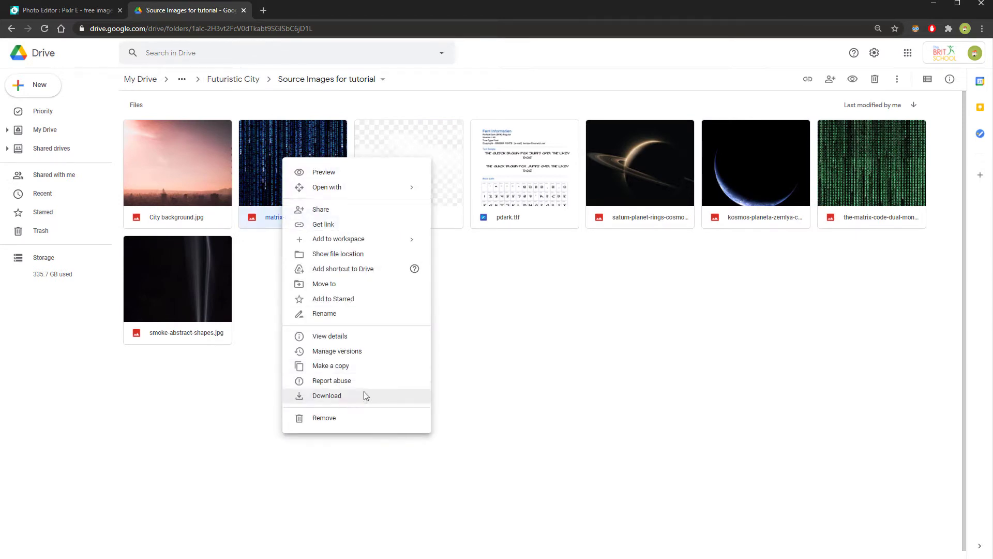
click(366, 395)
right_click(650, 176)
click(712, 414)
- Download the kosmos-planeta image and cloud_PNG5.png from the same folder
right_click(750, 160)
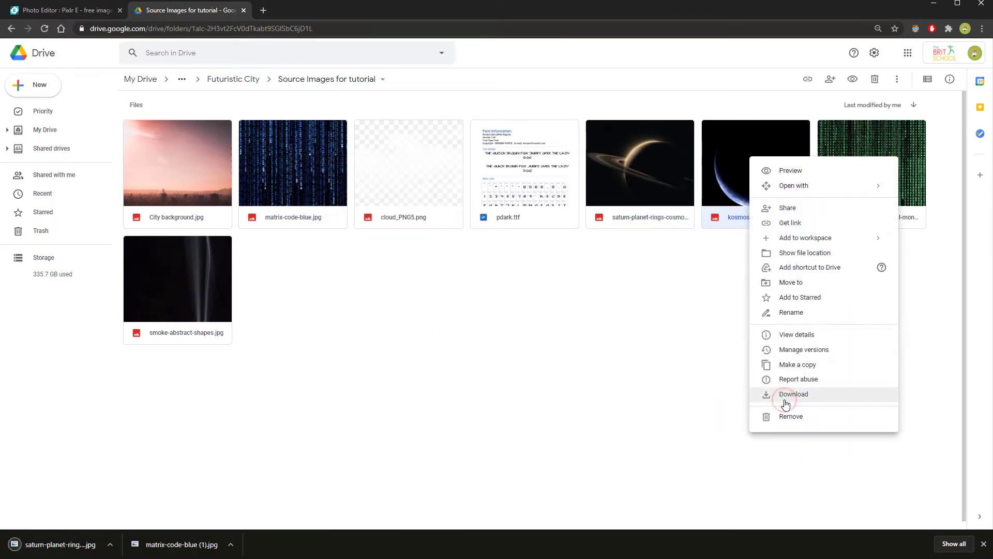
click(784, 397)
click(402, 175)
right_click(401, 175)
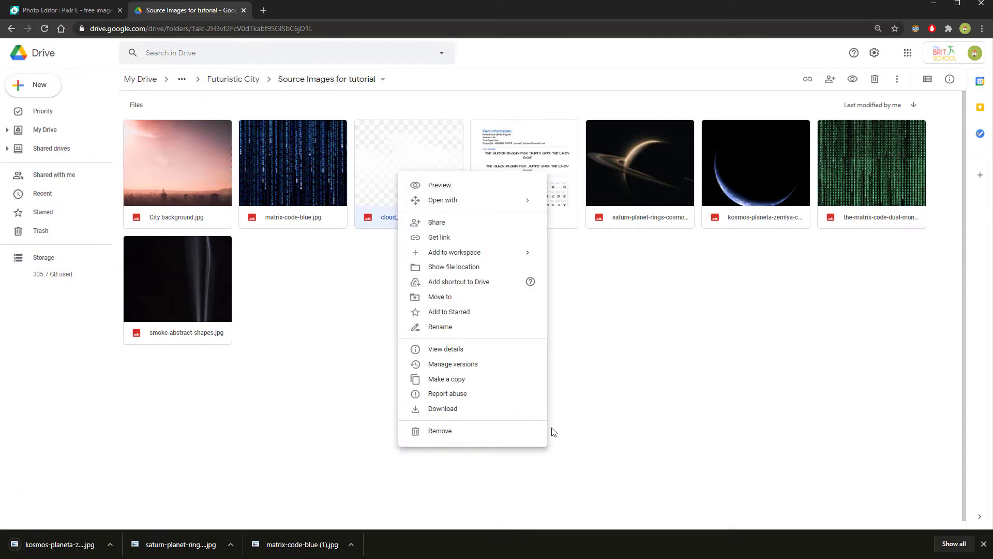
click(492, 408)
- Switch back to Pixlr E and add the downloaded matrix-code-blue (1).jpg to the current City background document as a layer
click(67, 10)
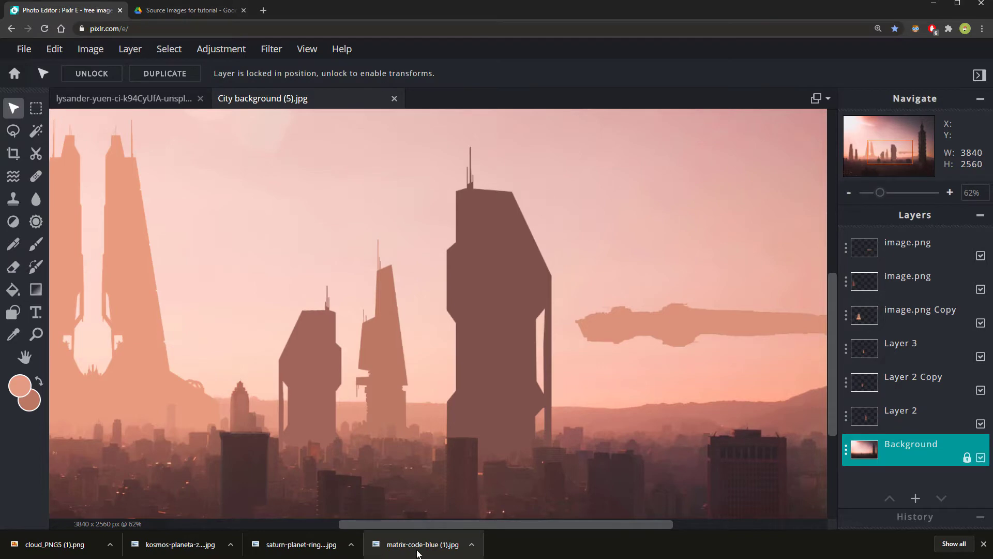
drag(418, 553, 466, 290)
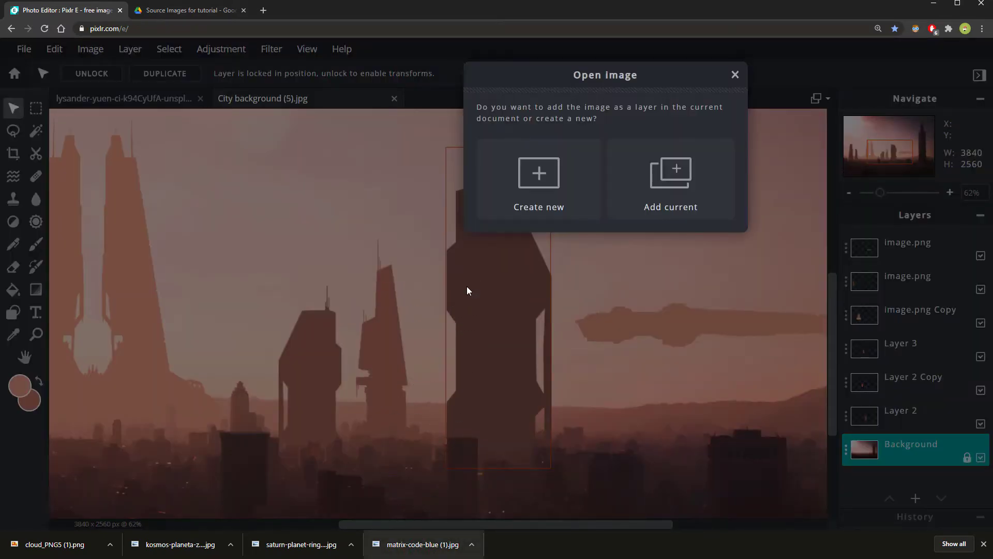
click(658, 203)
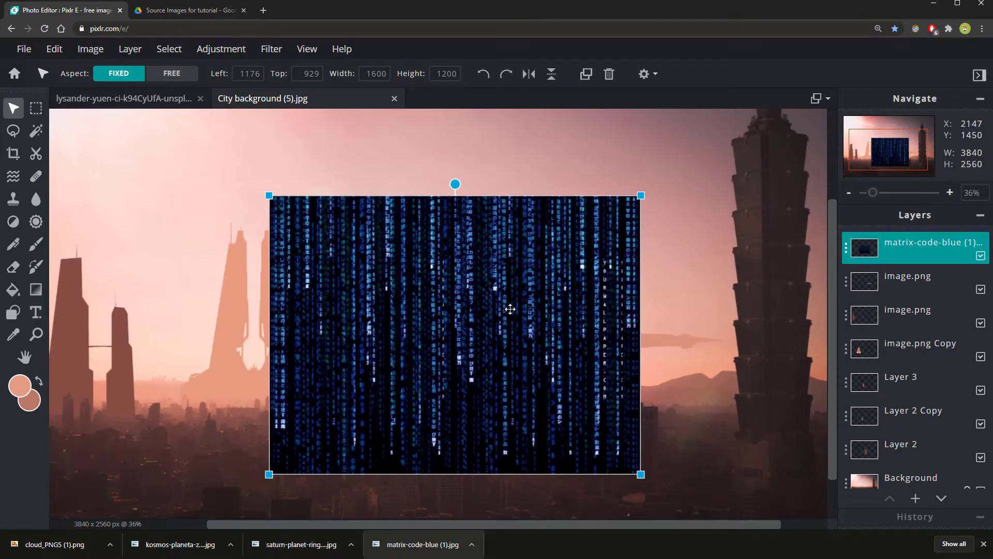
- Rotate the matrix-code layer 90 degrees counterclockwise so the code lines run horizontally
scroll(370, 432, up, 1)
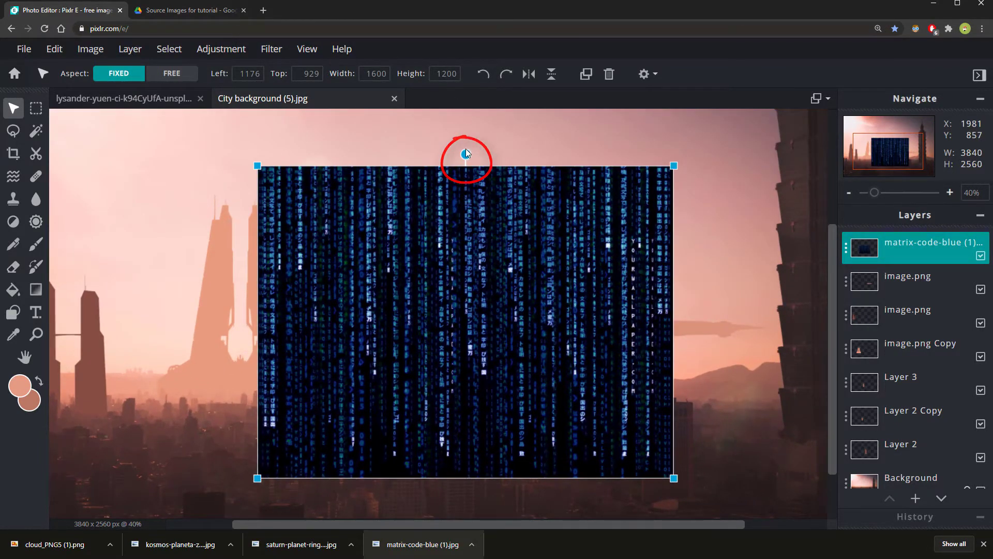
drag(466, 153, 310, 322)
scroll(385, 249, down, 1)
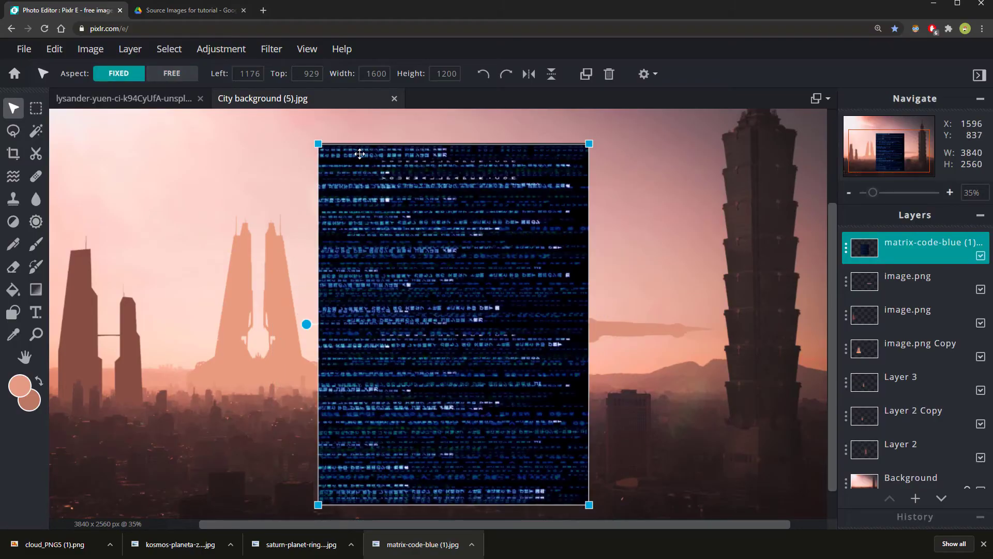
- Scale the matrix-code layer down to about 512 × 682 px and align its upper-left corner with the front face of the tallest silhouette tower
drag(326, 156, 503, 390)
scroll(508, 313, up, 2)
scroll(508, 314, up, 2)
drag(508, 314, 505, 250)
drag(574, 370, 626, 439)
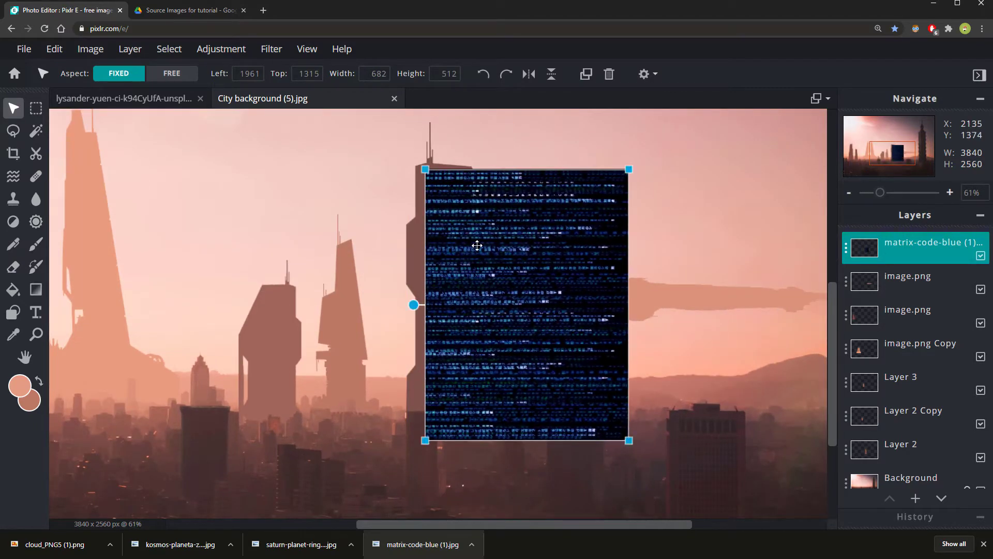
drag(441, 205, 444, 202)
scroll(590, 227, up, 1)
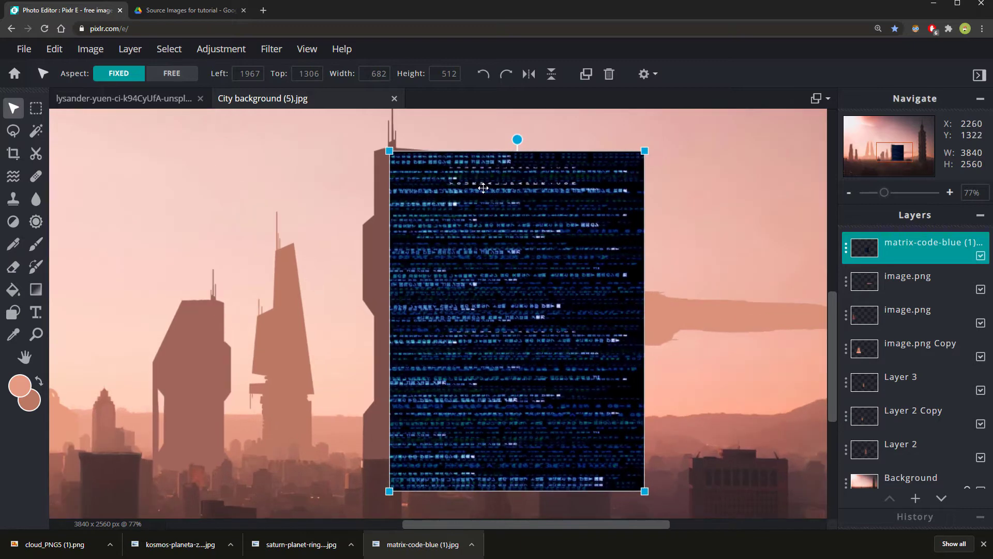
drag(414, 157, 416, 201)
drag(416, 132, 416, 115)
- Free-distort the matrix-code layer, lowering its upper-right corner to about 2556 × 1257 to follow the tower's roof slope, and apply it
click(65, 49)
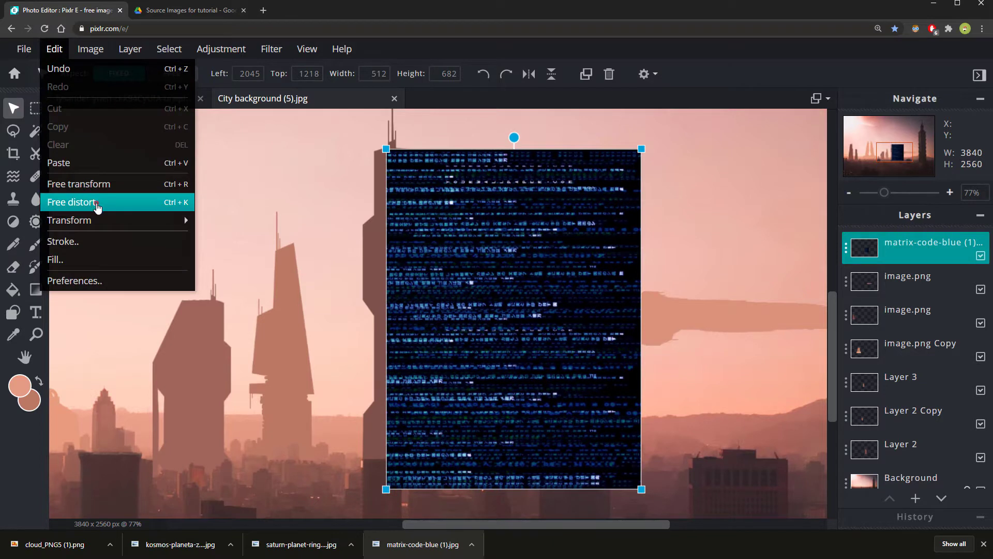
click(96, 204)
drag(641, 150, 640, 169)
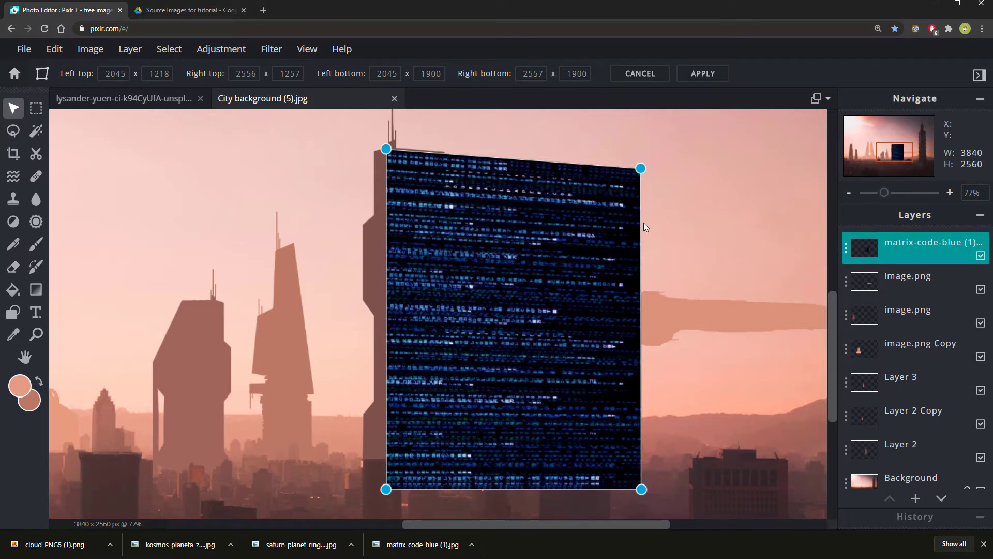
click(703, 74)
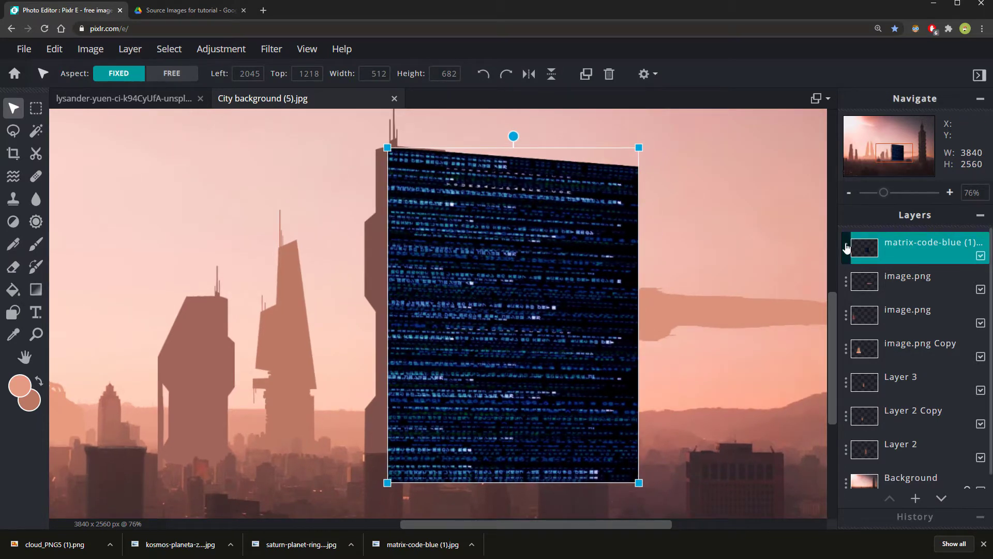
- Set the matrix-code layer's blend mode to Screen and scale the layer to about 483 × 642 px
click(847, 248)
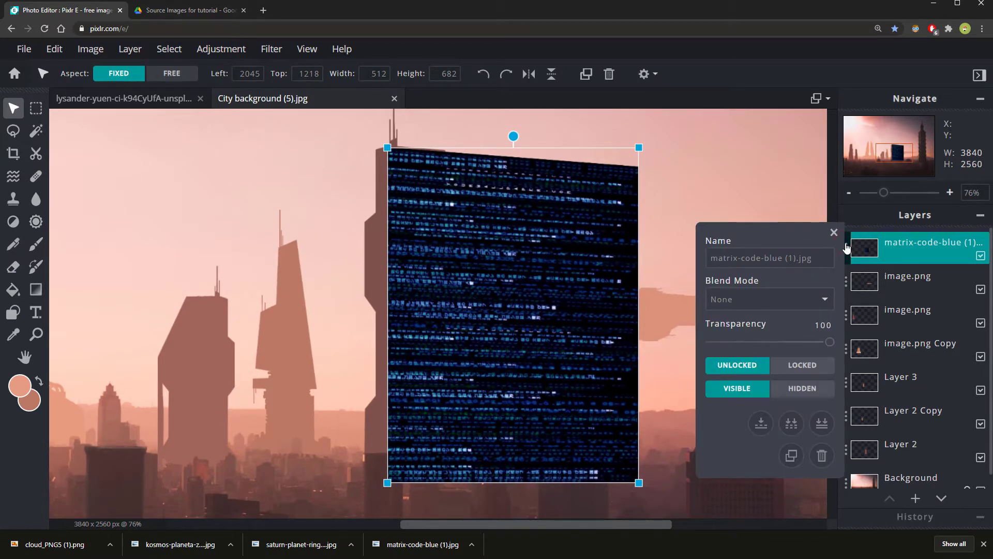
click(738, 299)
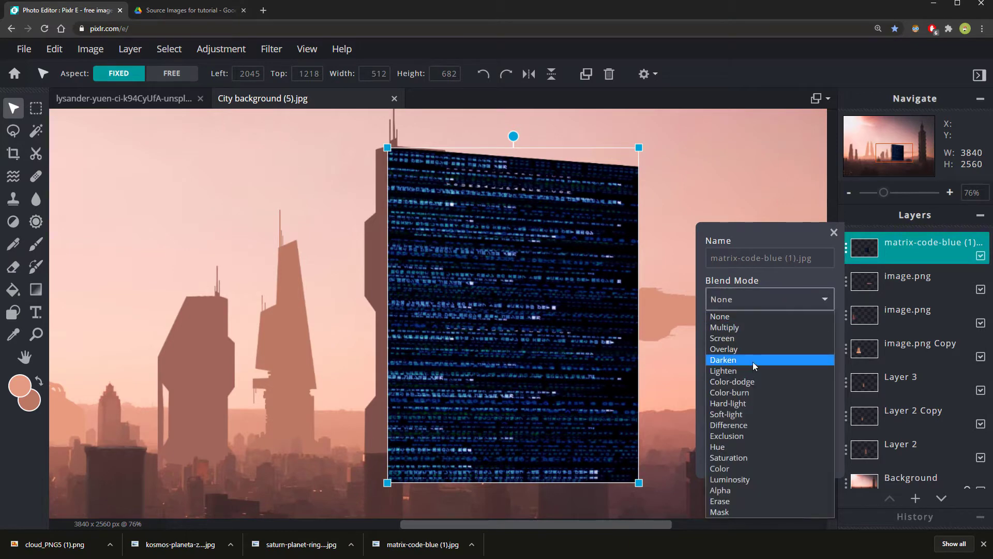
click(745, 339)
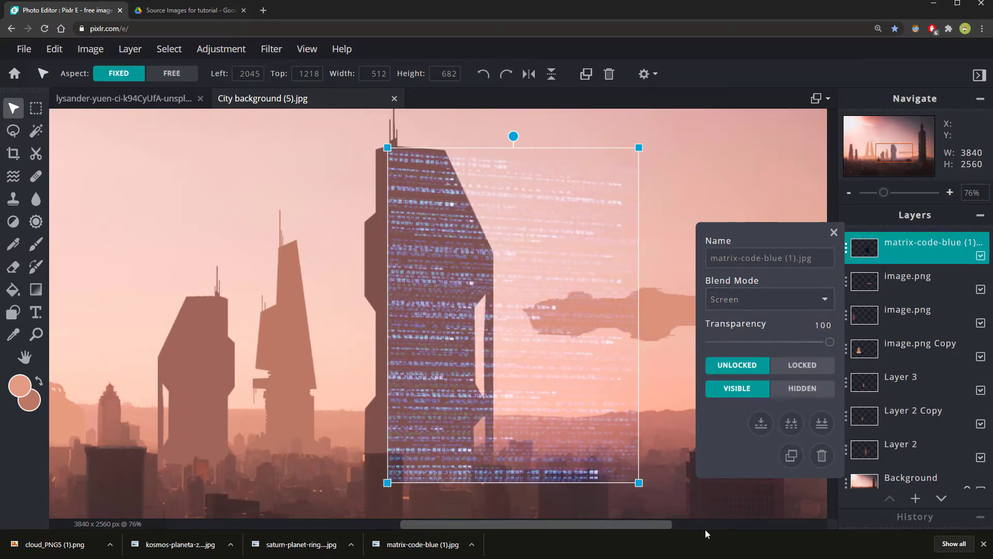
drag(640, 481, 625, 463)
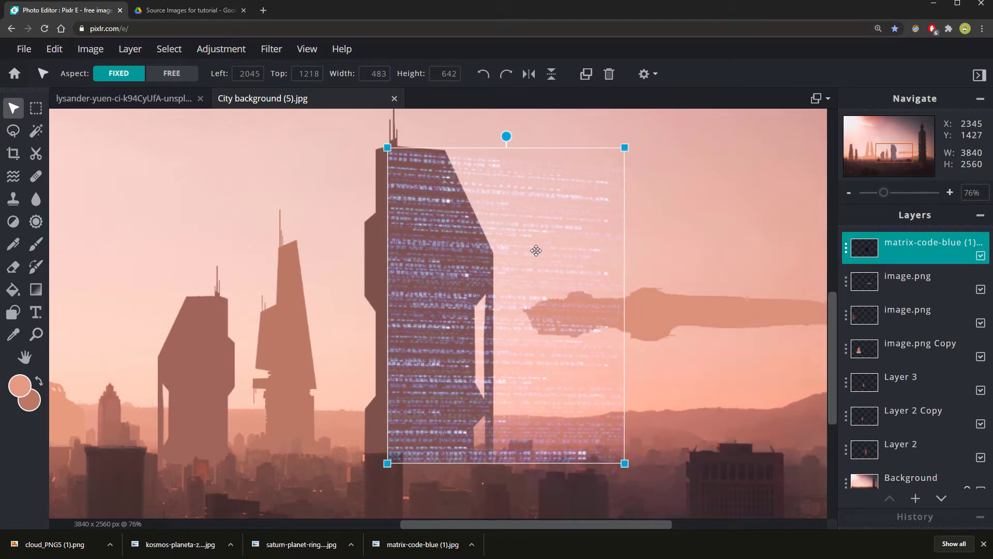
- Select the matrix code beyond the tower's right edge with a polygonal lasso, clear it, and deselect
scroll(530, 230, up, 1)
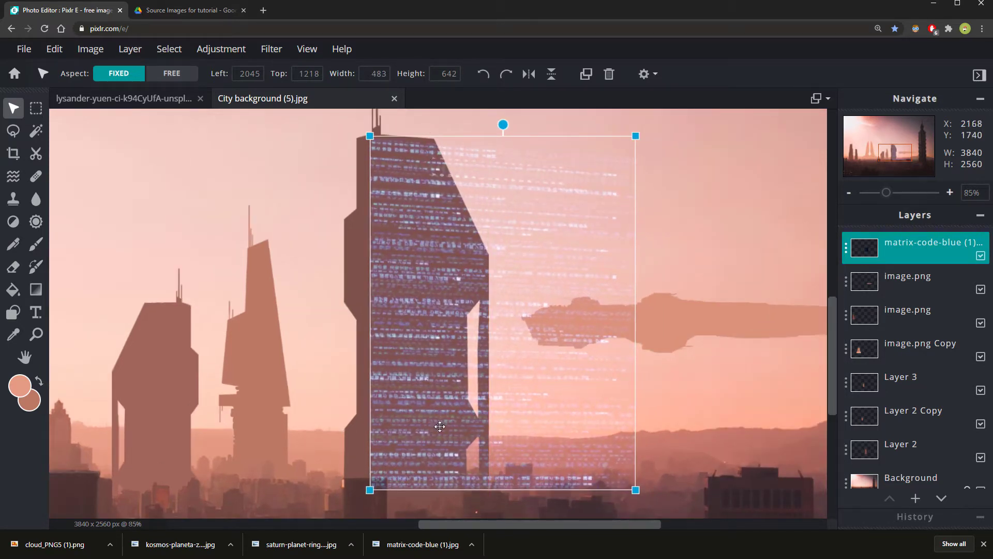
click(13, 130)
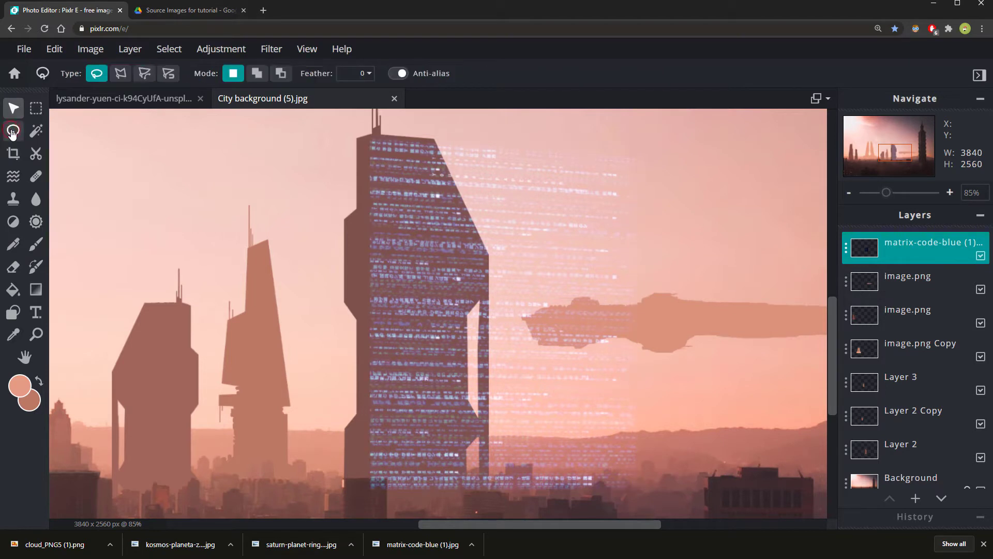
click(118, 76)
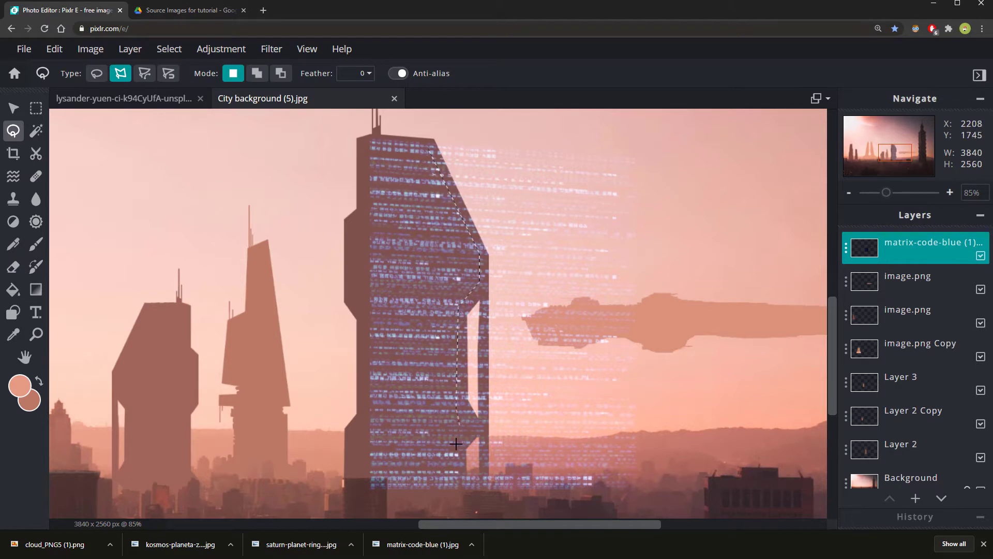
click(682, 502)
click(704, 141)
click(530, 115)
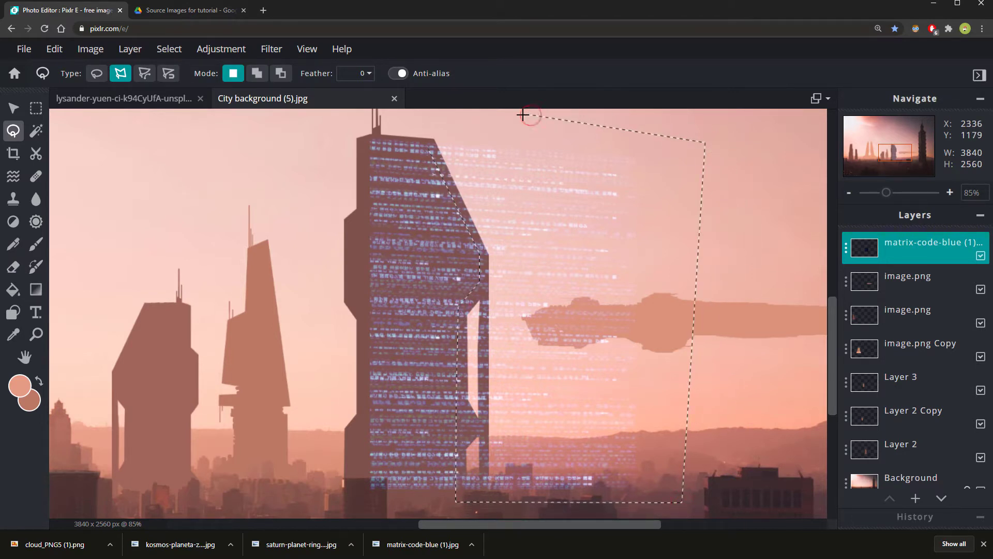
click(428, 127)
key(Delete)
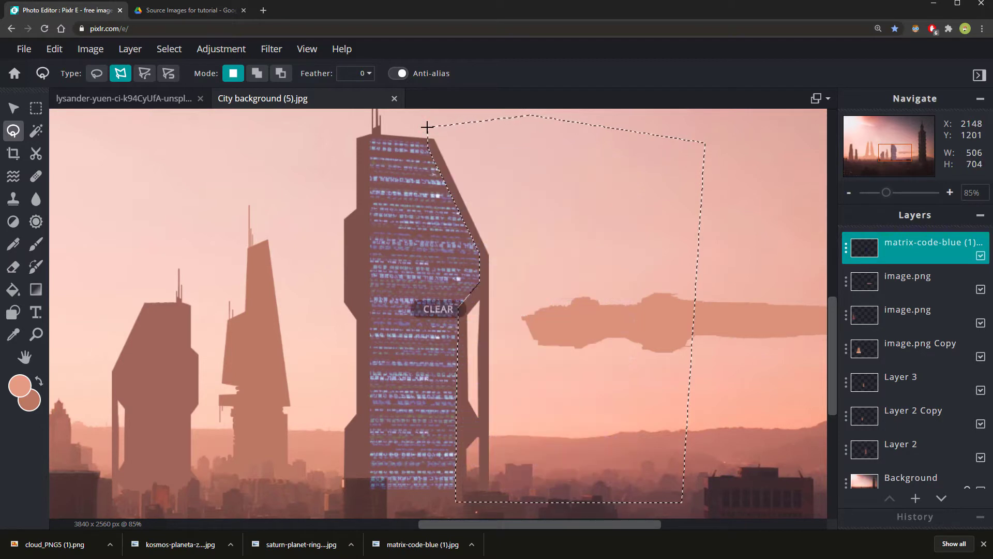
key(ctrl+d)
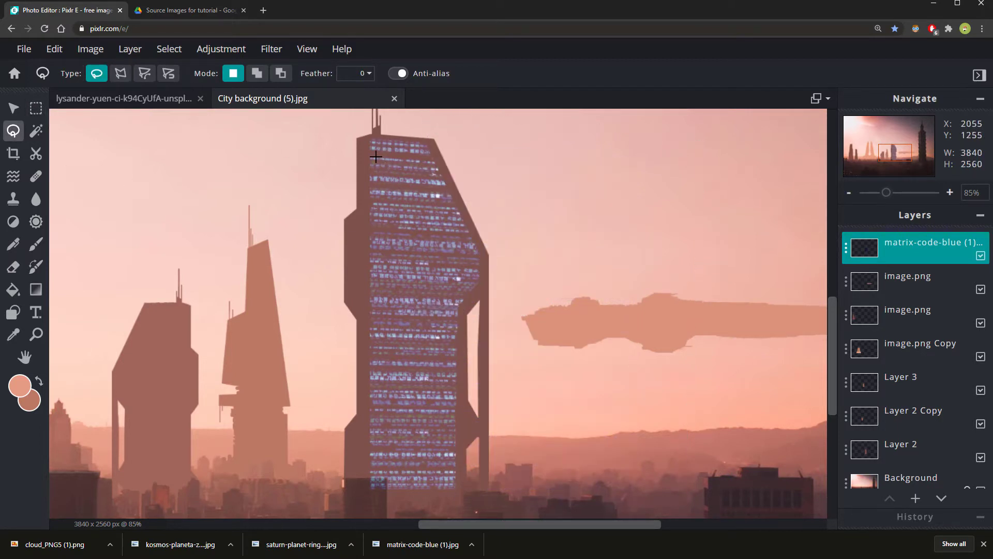
- Outline a strip along the tower's left edge with the polygonal lasso and clear the matrix code inside it
click(120, 73)
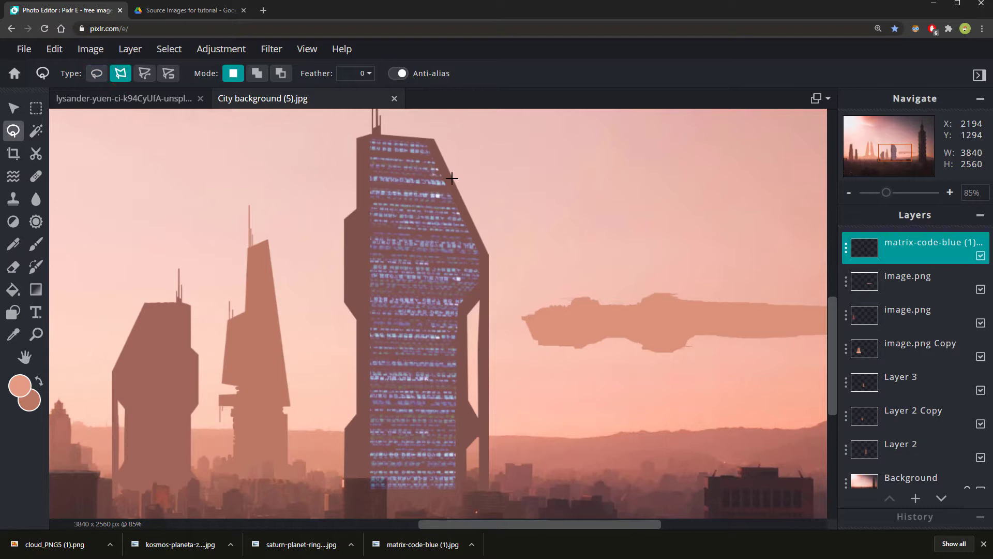
click(376, 136)
click(273, 457)
click(276, 190)
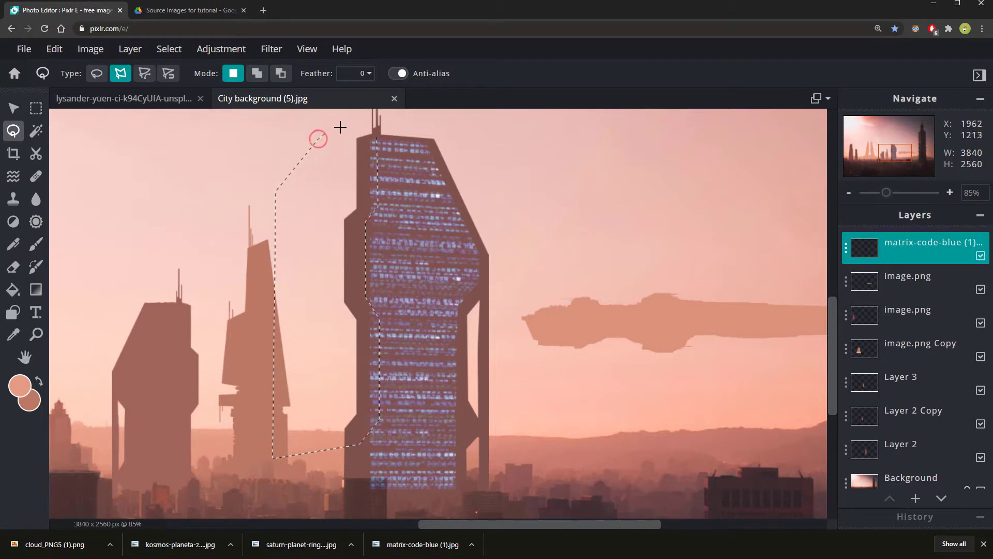
click(317, 138)
click(357, 127)
key(Delete)
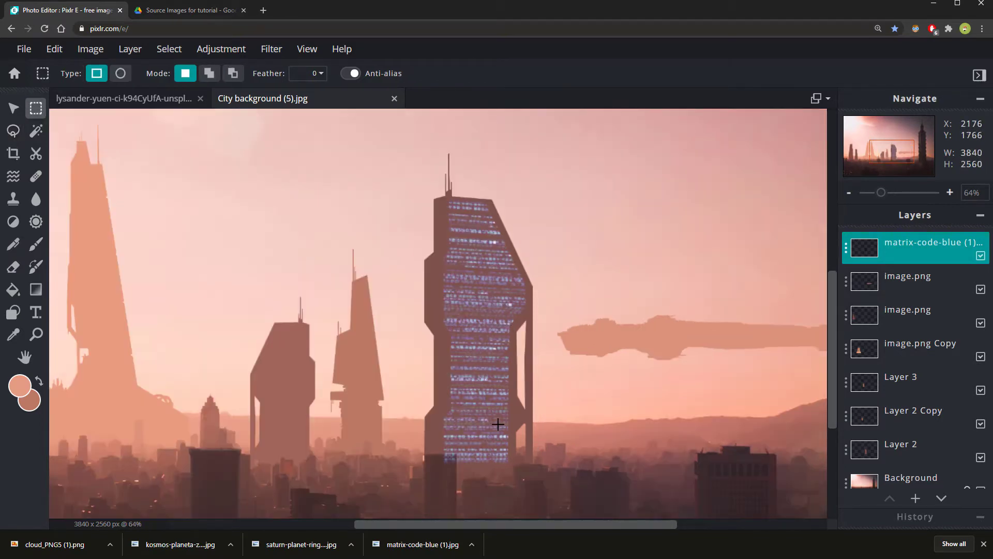
scroll(503, 484, down, 2)
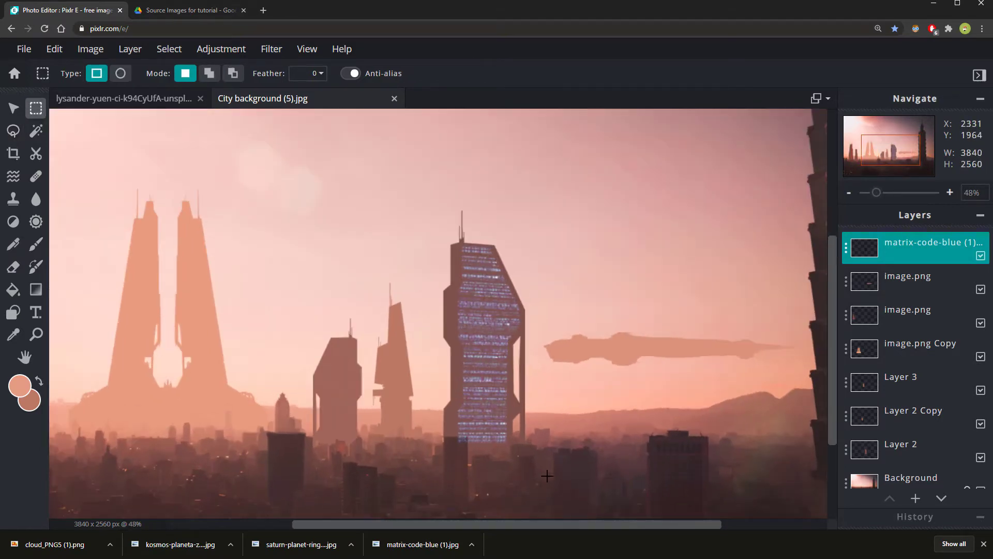
- Fade out the lower end of the matrix code at the tower's base with a soft 40 px eraser at 41% opacity
scroll(547, 476, up, 9)
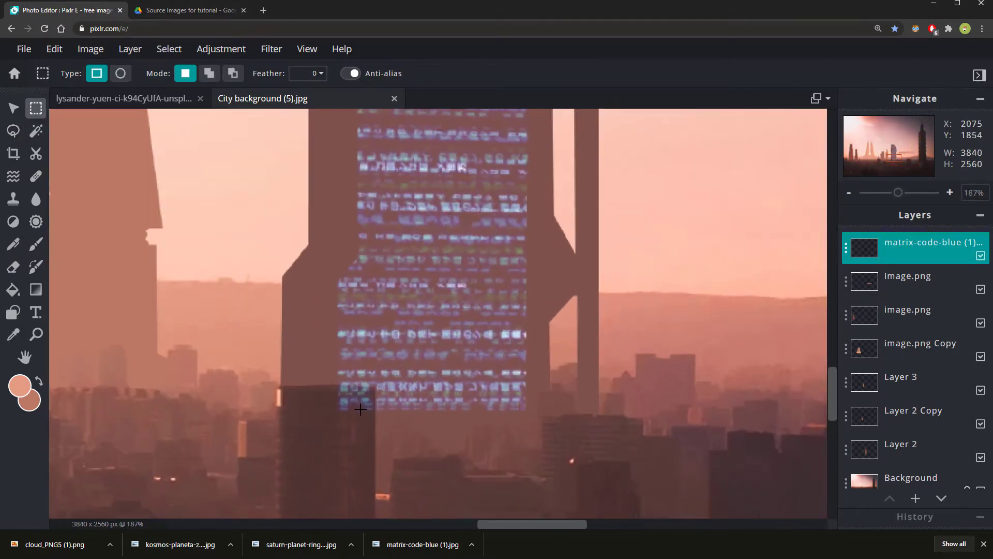
scroll(333, 372, down, 6)
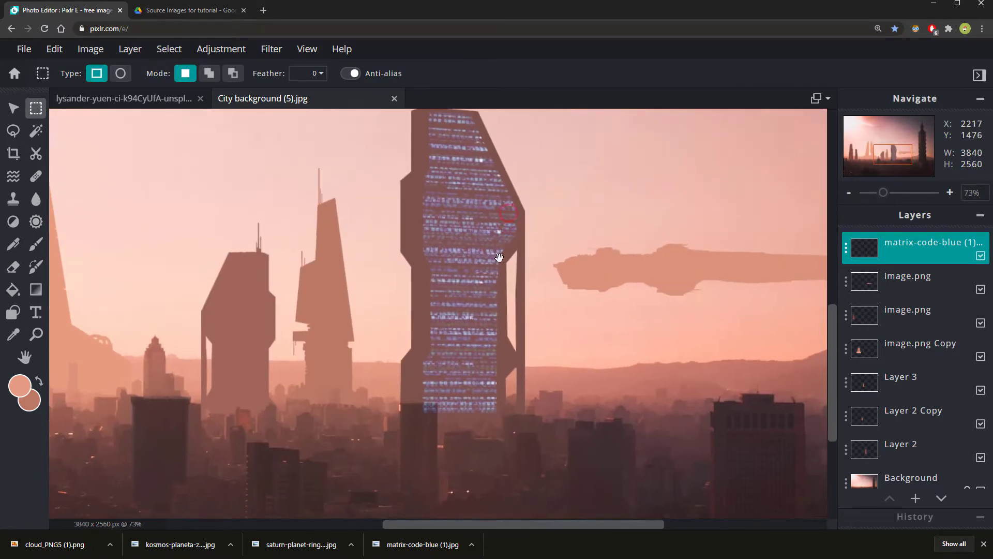
click(13, 266)
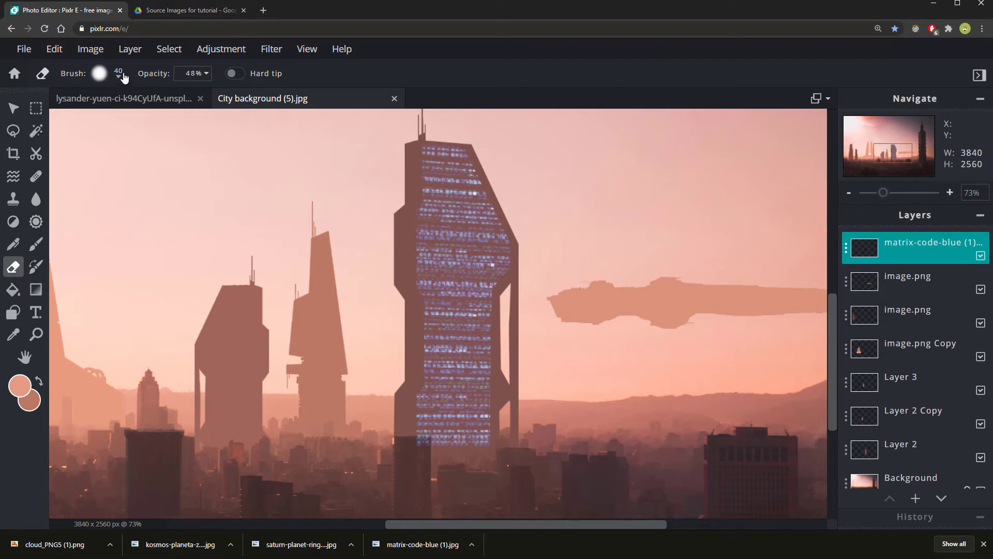
click(204, 75)
drag(153, 99, 145, 101)
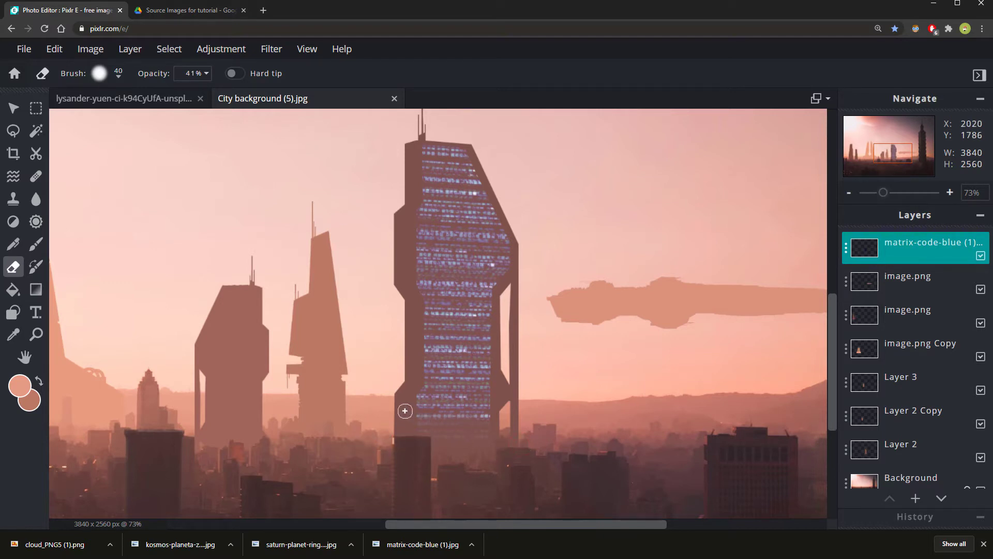
scroll(440, 440, up, 3)
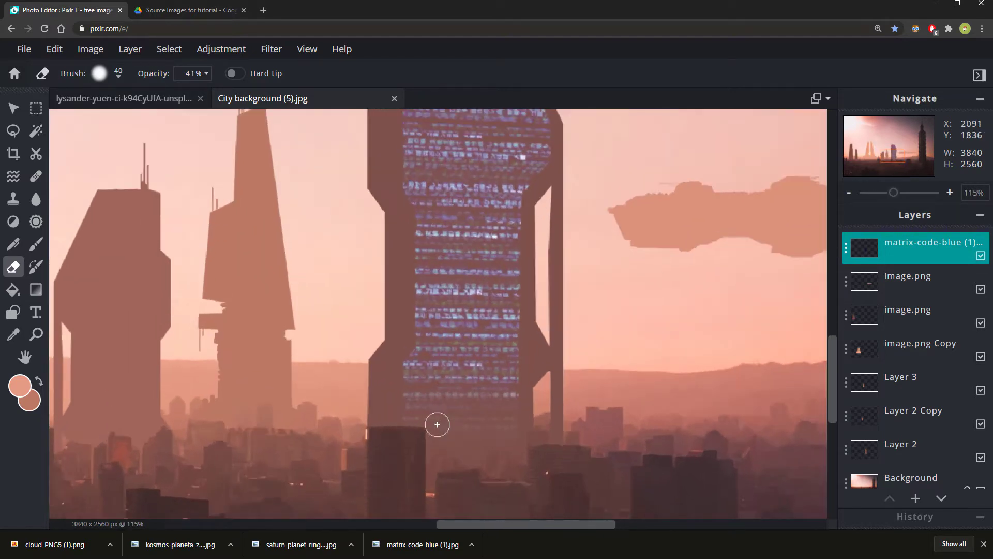
scroll(512, 437, down, 2)
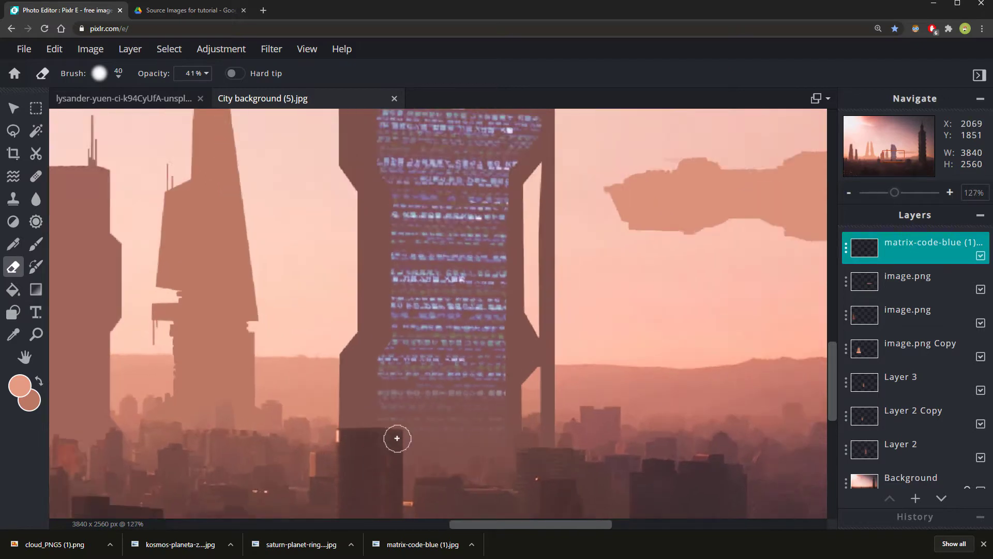
- Set the matrix-code layer's transparency to 51 so the window lights blend into the tower
click(846, 247)
drag(830, 342, 770, 342)
scroll(815, 181, down, 3)
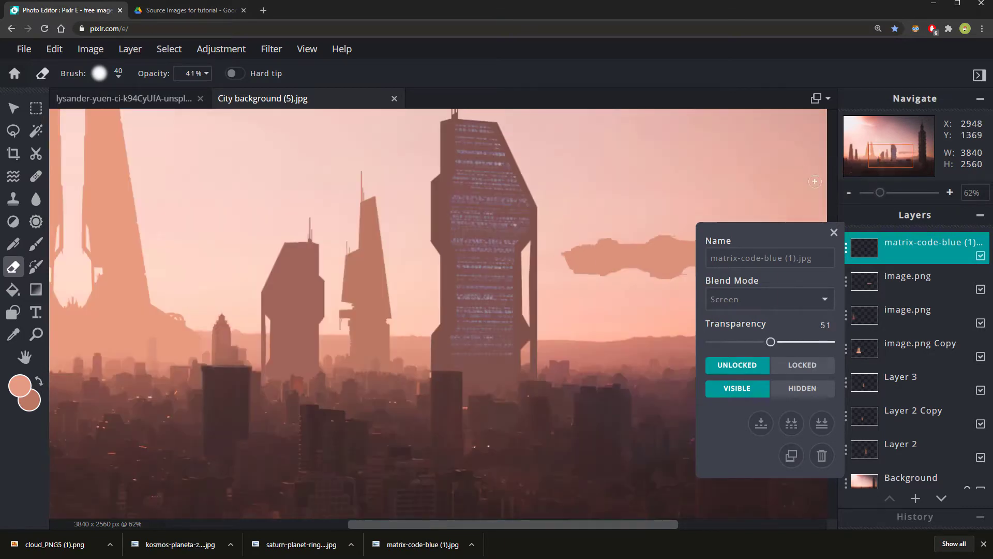
scroll(776, 184, up, 1)
scroll(467, 242, up, 1)
scroll(481, 243, down, 3)
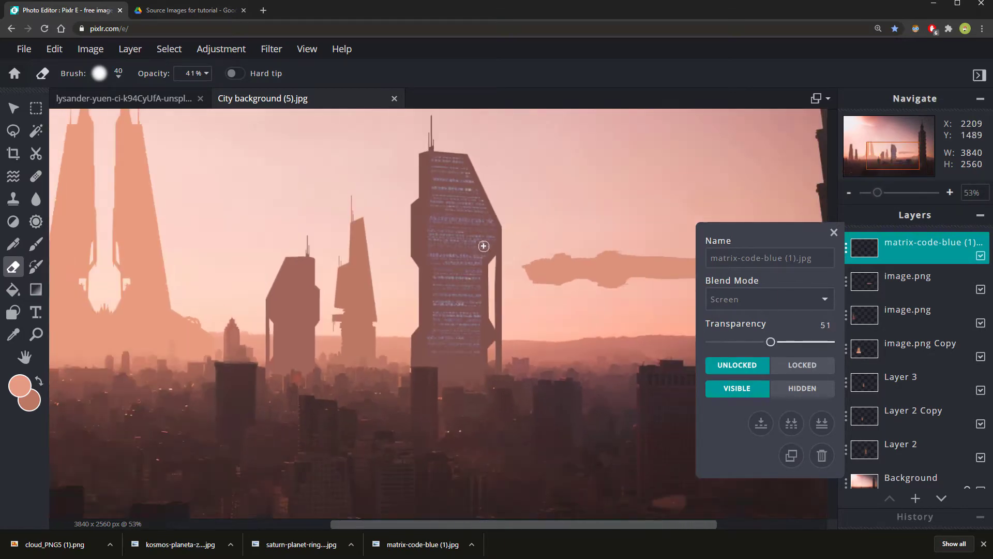
scroll(486, 207, up, 2)
scroll(488, 201, up, 1)
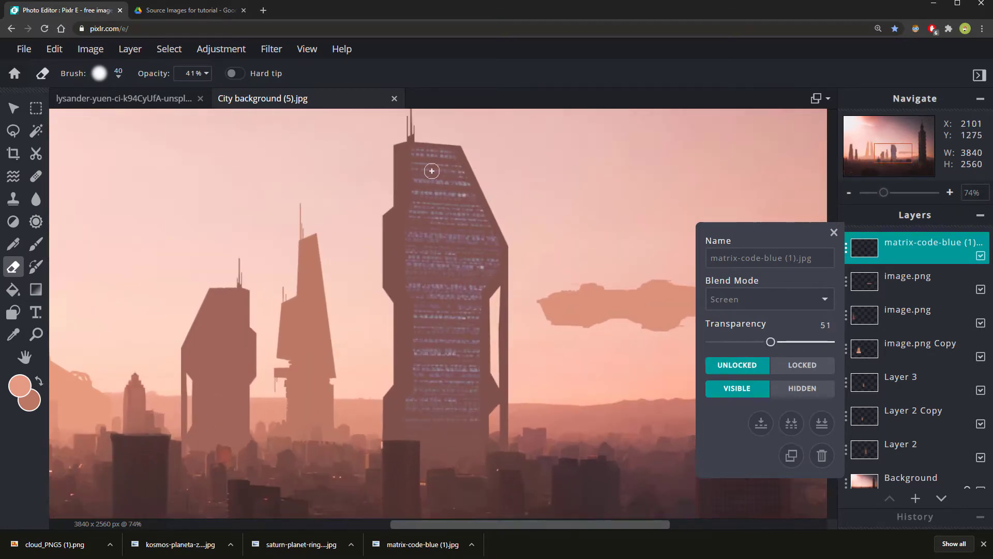
- Start a Curves adjustment on the matrix-code layer, adding a lowered shadow point and a raised highlight point to form an S-curve
click(13, 109)
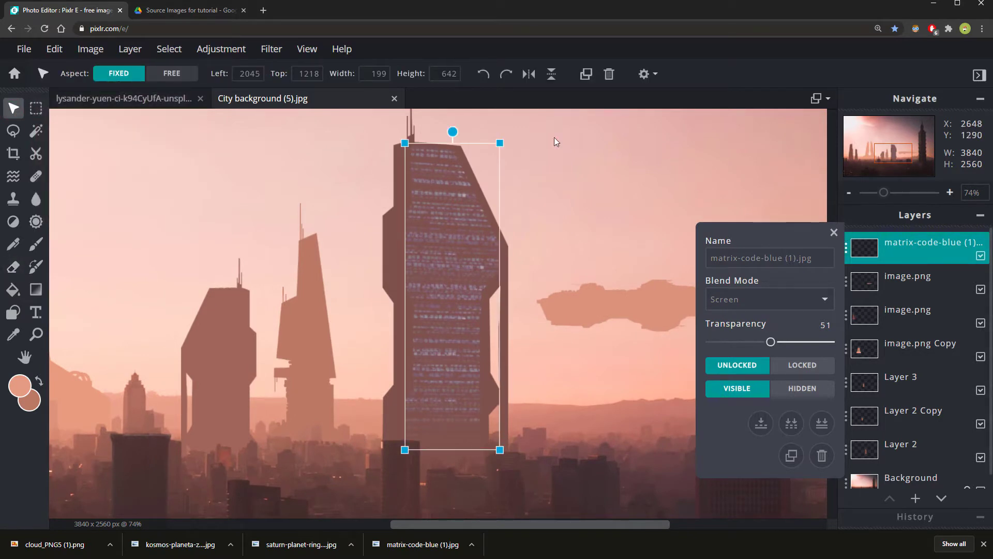
click(271, 49)
mouse_move(221, 48)
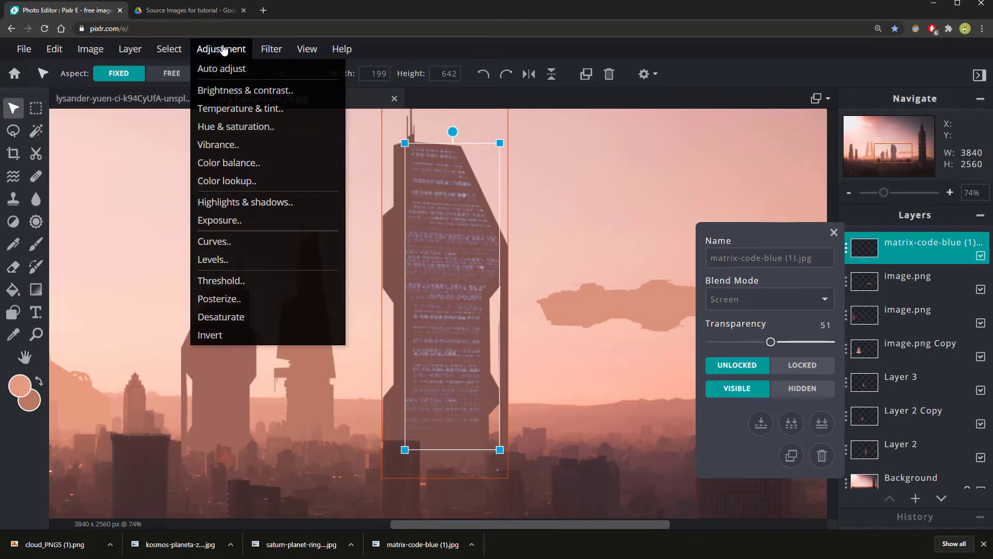
click(222, 242)
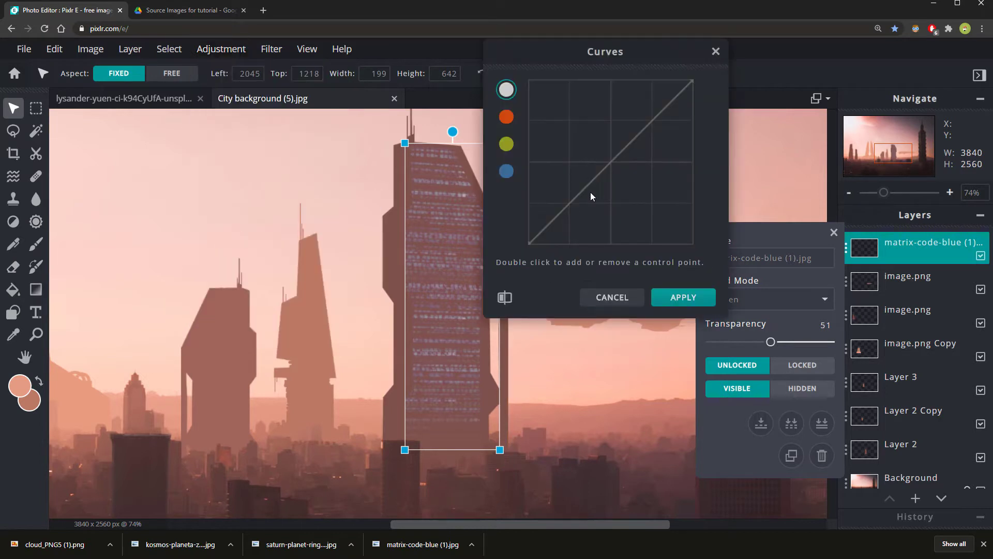
double_click(591, 184)
drag(591, 185, 598, 219)
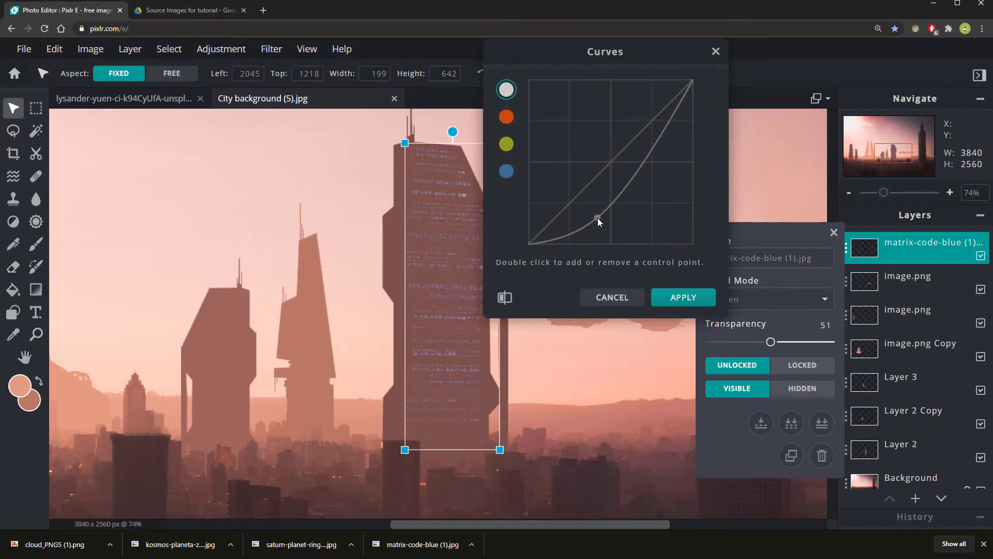
double_click(655, 143)
drag(655, 143, 638, 127)
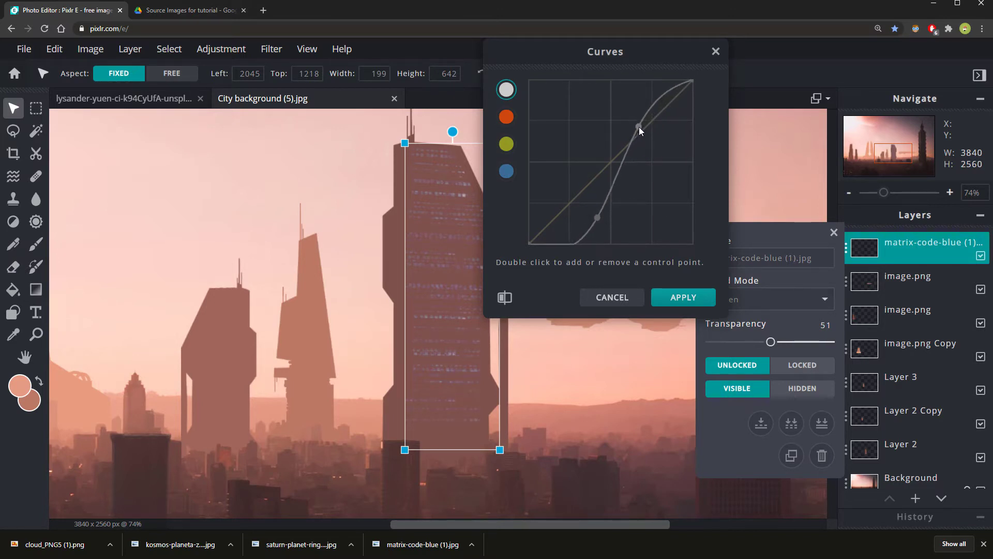
- Refine the S-curve by raising its shadow point slightly and fine-tuning its highlight point, and apply the Curves adjustment
drag(597, 218, 594, 207)
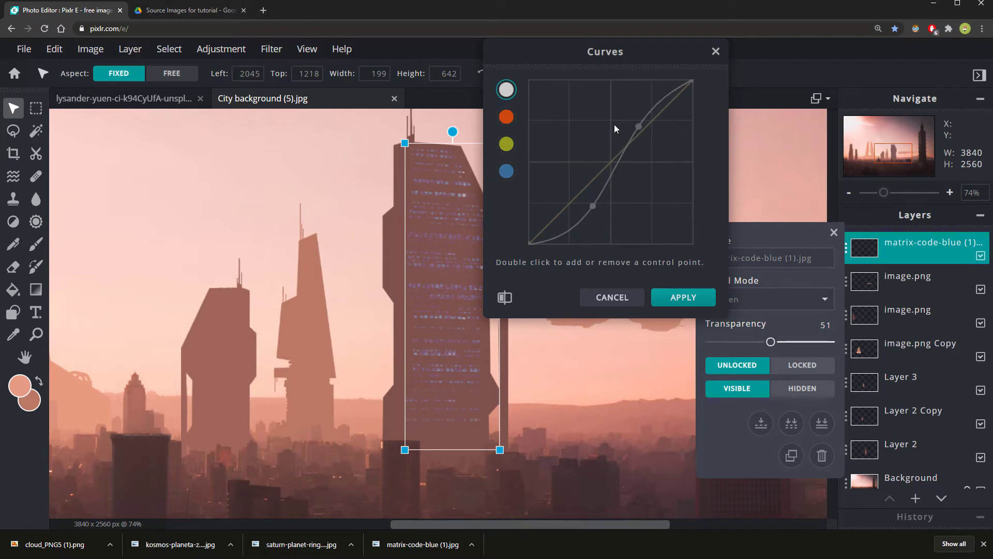
drag(638, 126, 634, 119)
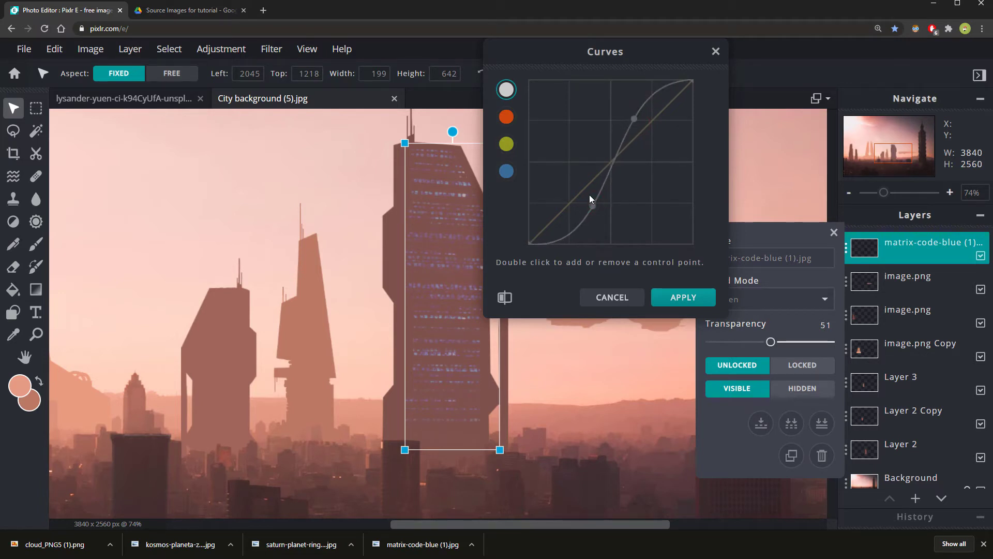
mouse_move(593, 206)
mouse_down()
mouse_move(588, 195)
mouse_move(613, 217)
mouse_move(594, 198)
mouse_up()
drag(636, 119, 642, 117)
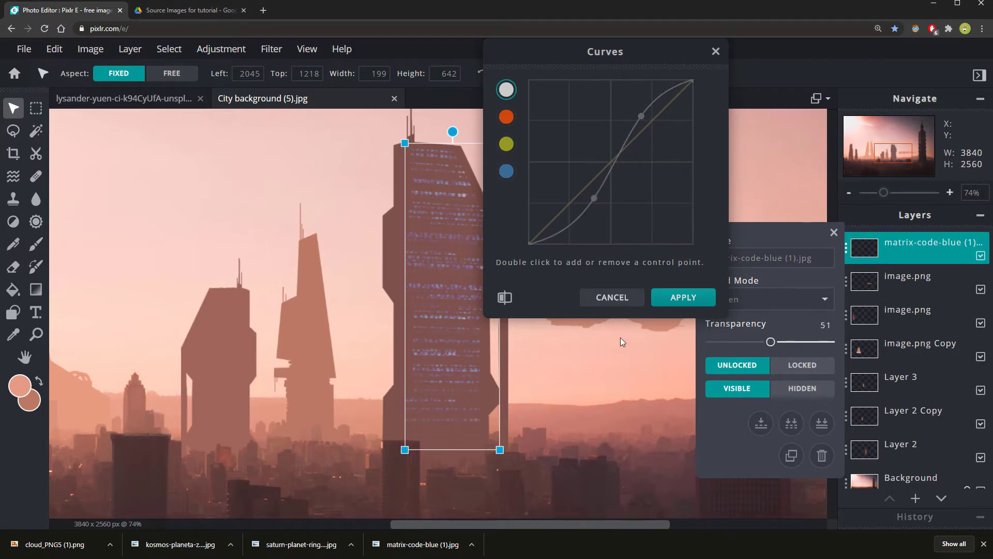
click(684, 296)
- Apply a Hue & saturation adjustment to the matrix-code layer, setting the hue to 1 and adjusting the saturation
scroll(604, 257, down, 2)
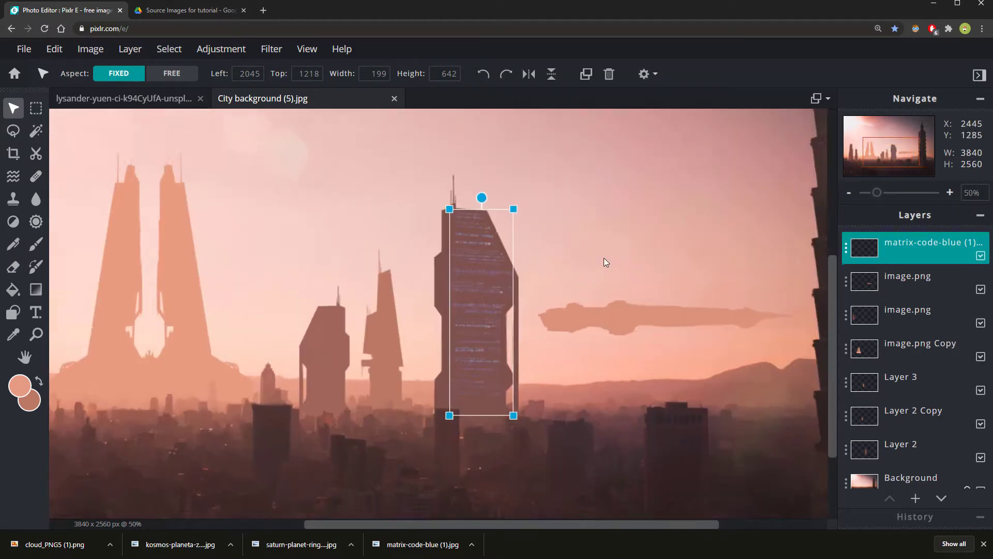
scroll(604, 257, up, 2)
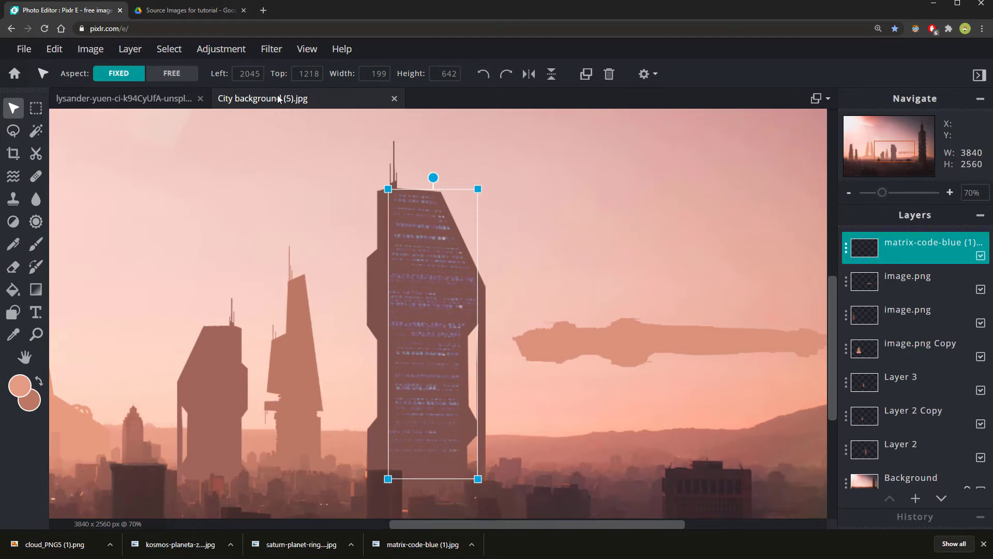
click(221, 48)
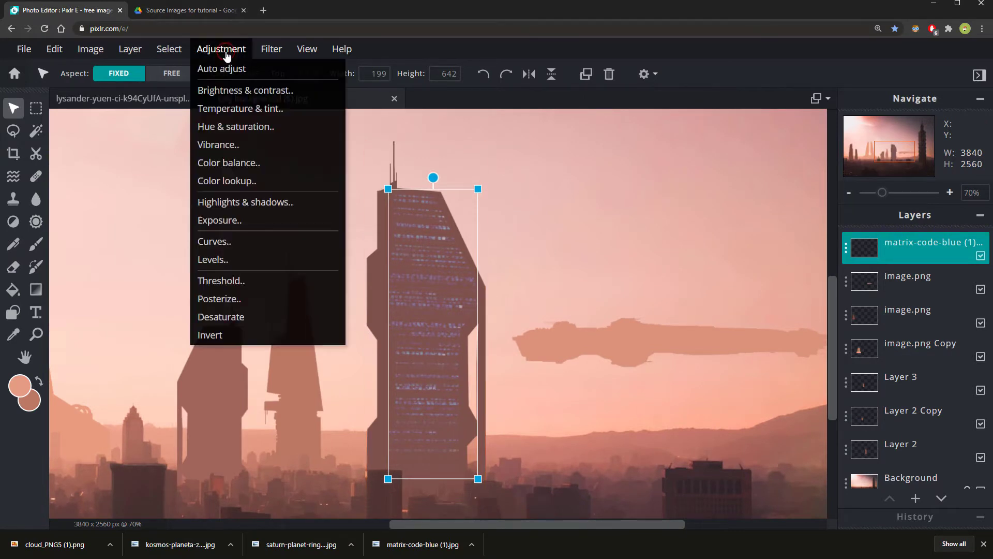
click(249, 126)
drag(602, 115, 657, 137)
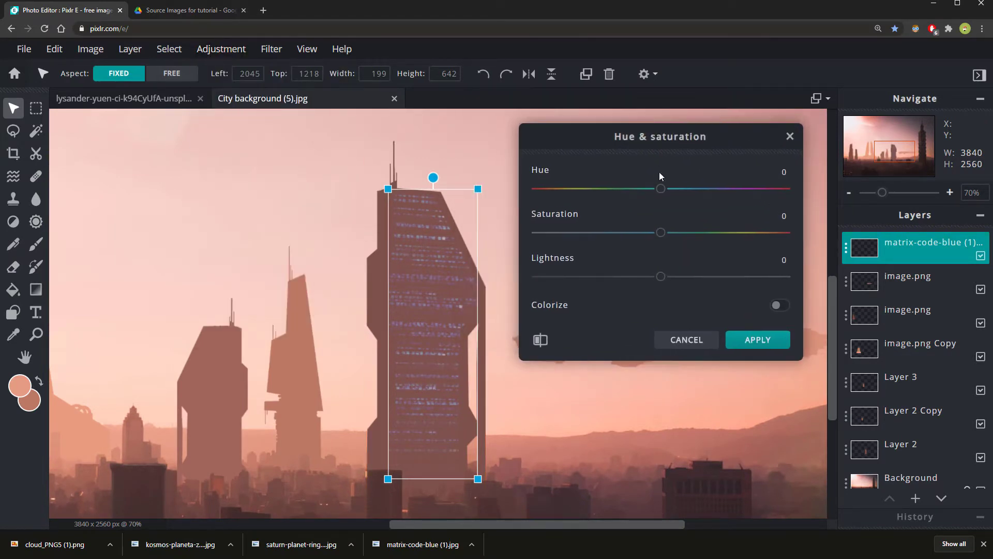
drag(661, 188, 806, 189)
drag(663, 188, 659, 189)
drag(660, 233, 738, 233)
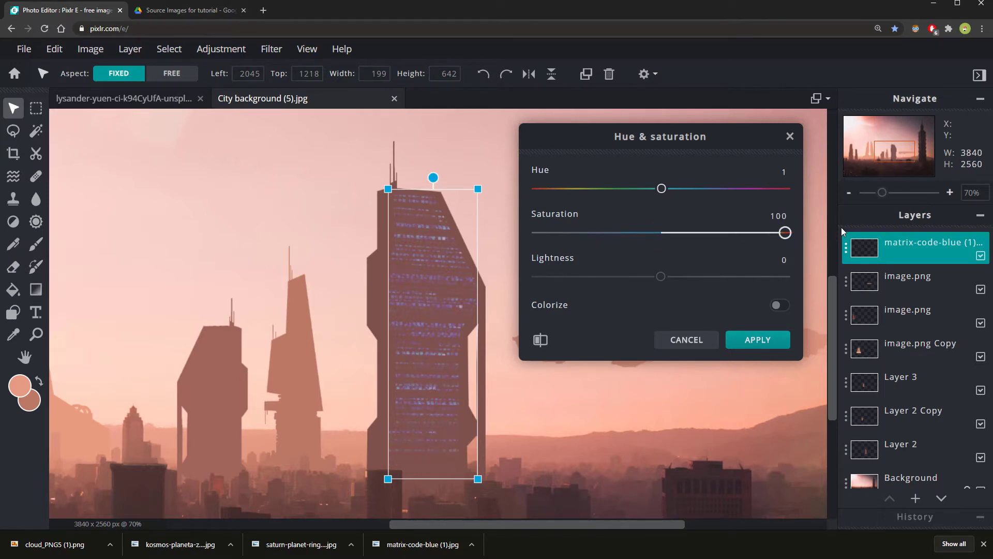
drag(842, 231, 674, 249)
drag(735, 243, 674, 241)
click(769, 345)
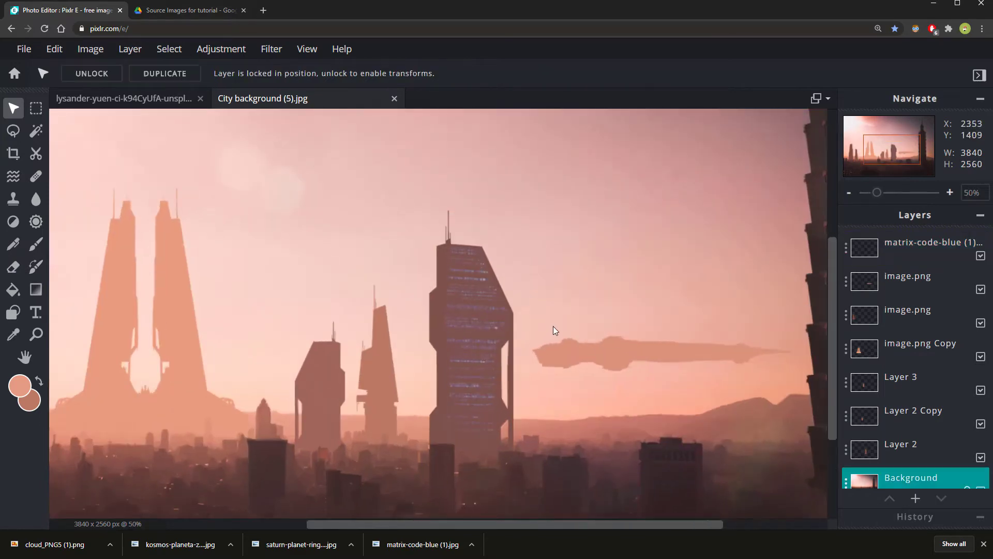
- Add a new empty layer directly above the matrix-code layer
click(470, 327)
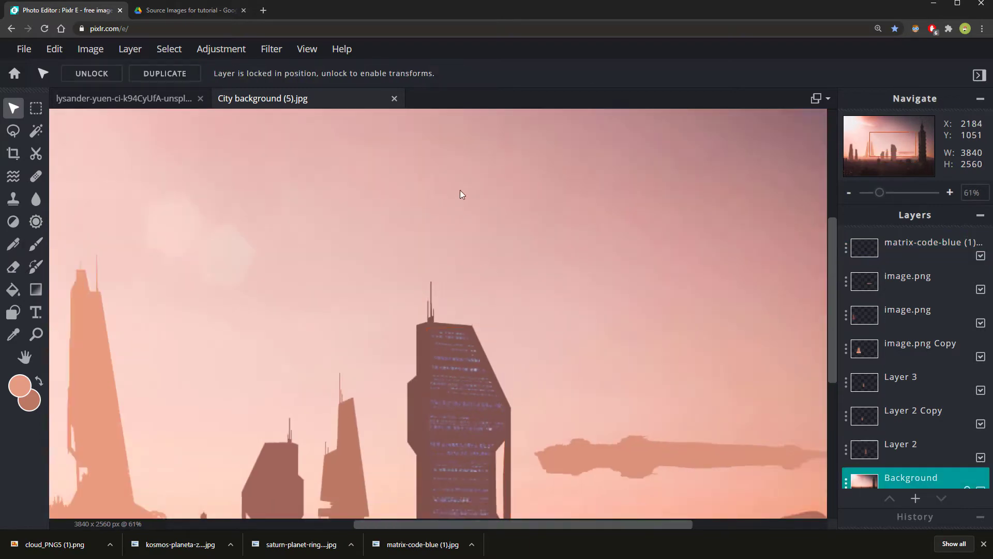
scroll(446, 291, up, 5)
scroll(489, 337, up, 4)
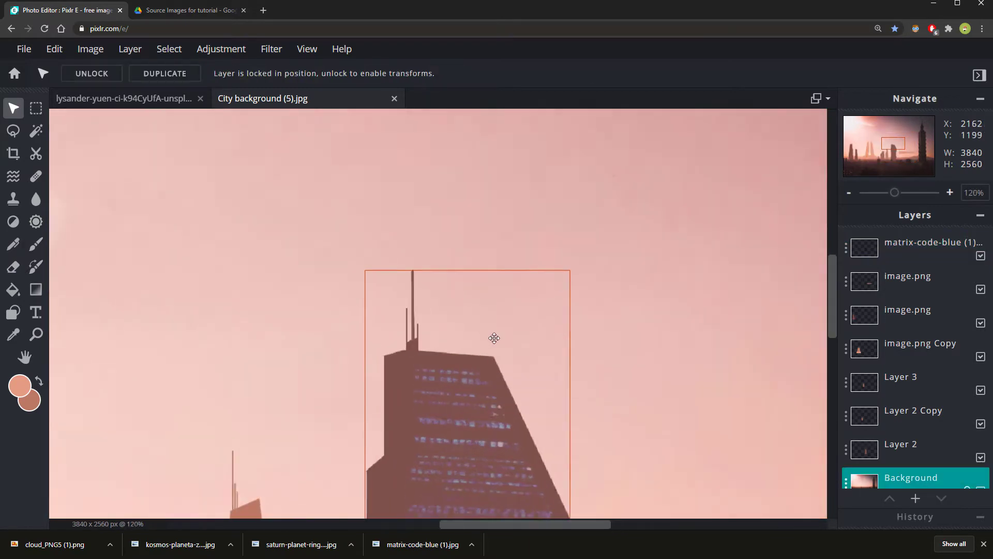
scroll(426, 298, down, 7)
scroll(426, 298, up, 3)
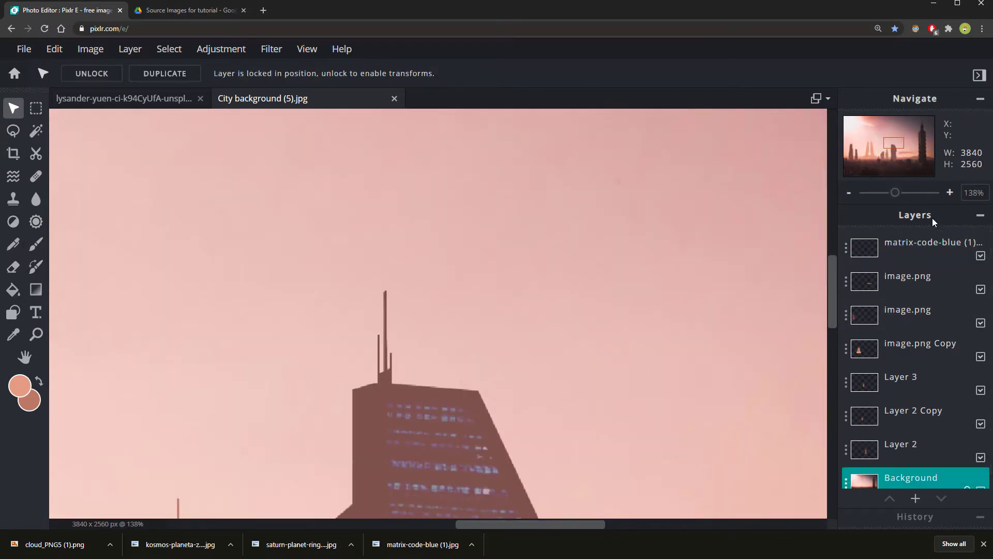
click(910, 256)
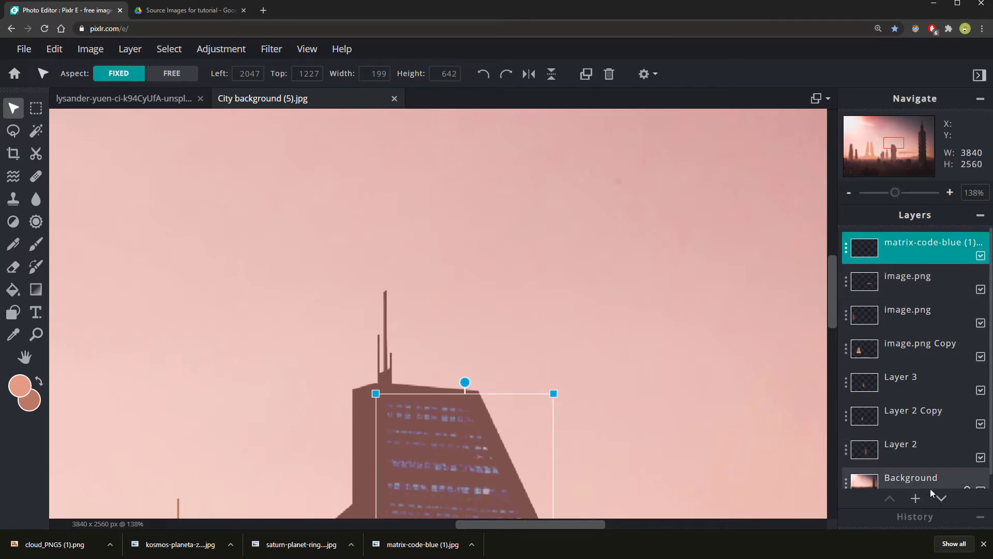
click(916, 498)
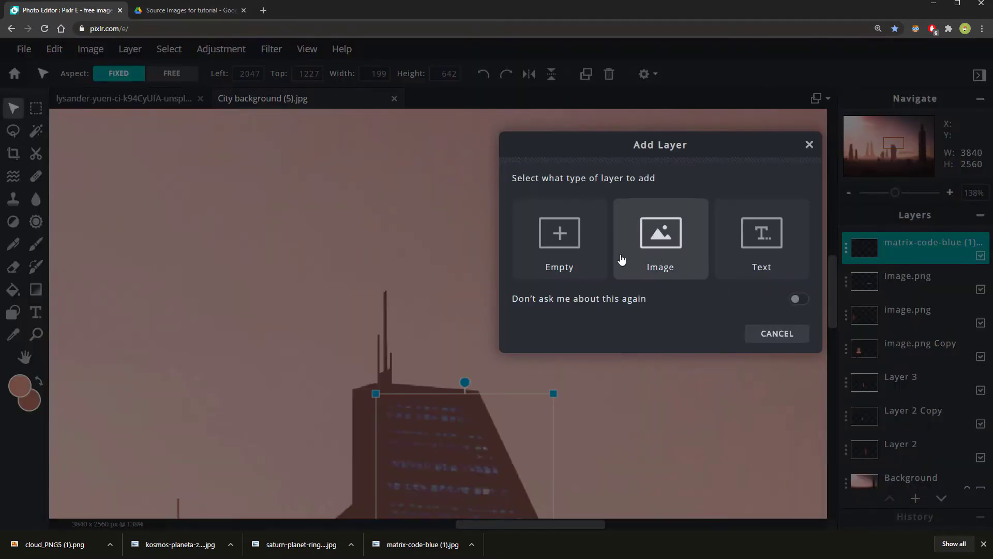
click(561, 254)
- Choose the Brush tool and set the foreground colour to bright red for painting on the new layer
click(13, 244)
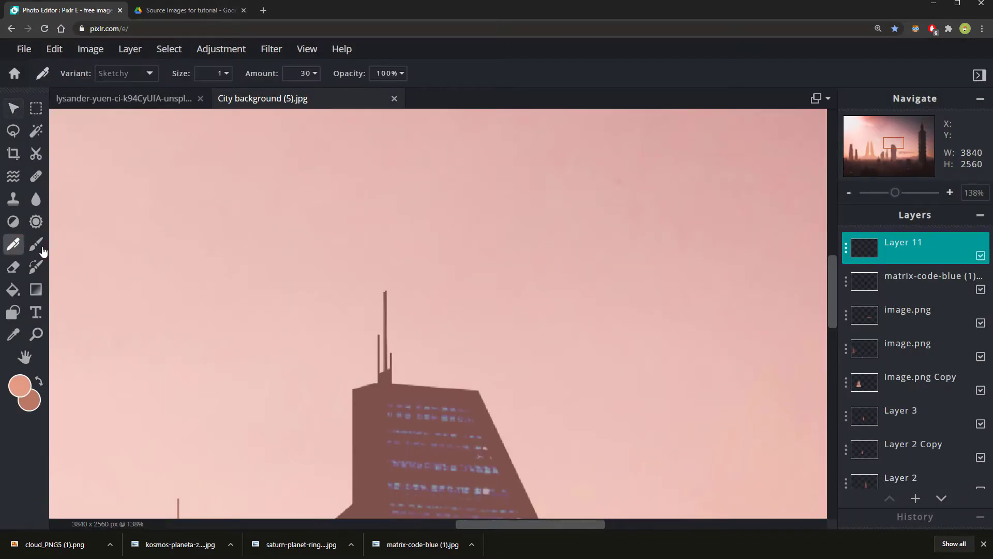
click(36, 243)
scroll(388, 264, up, 3)
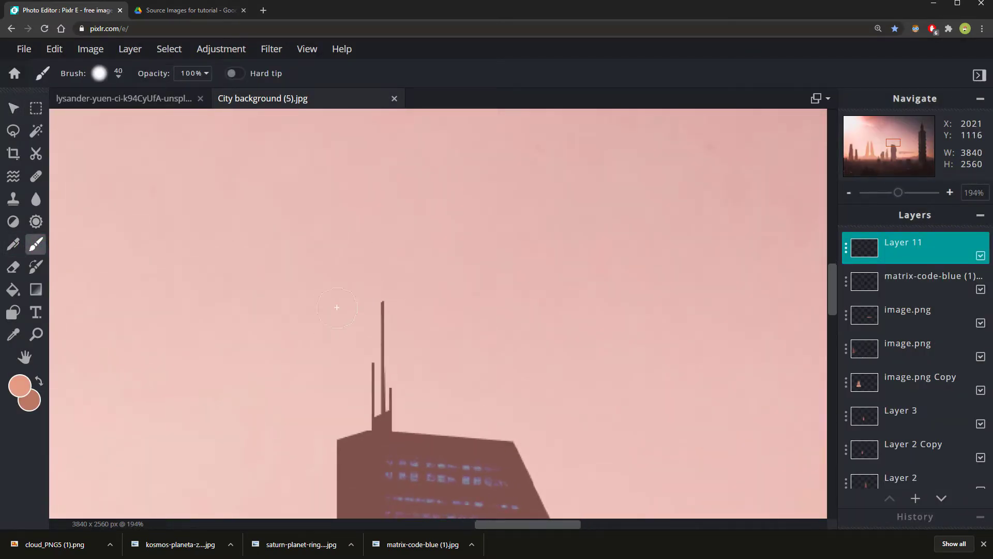
click(21, 383)
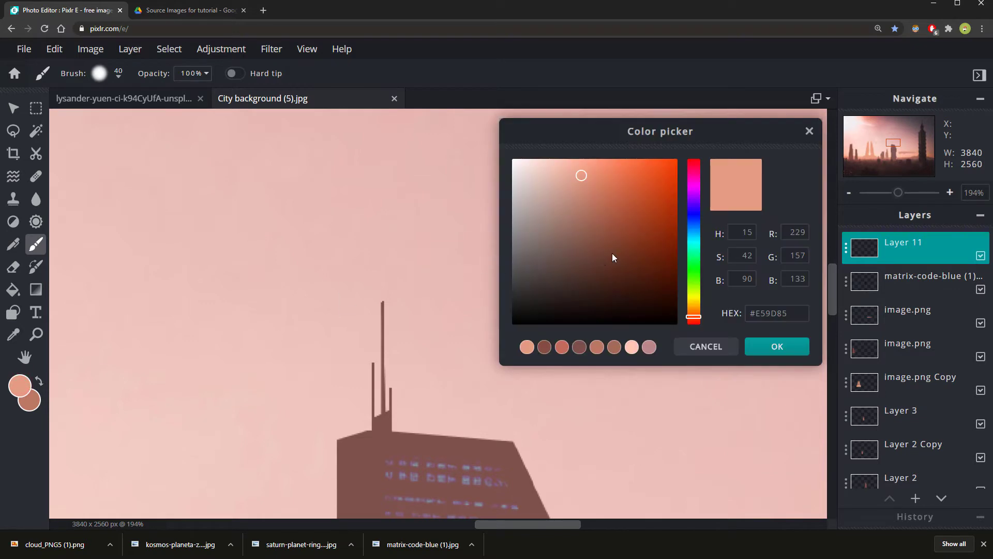
click(695, 160)
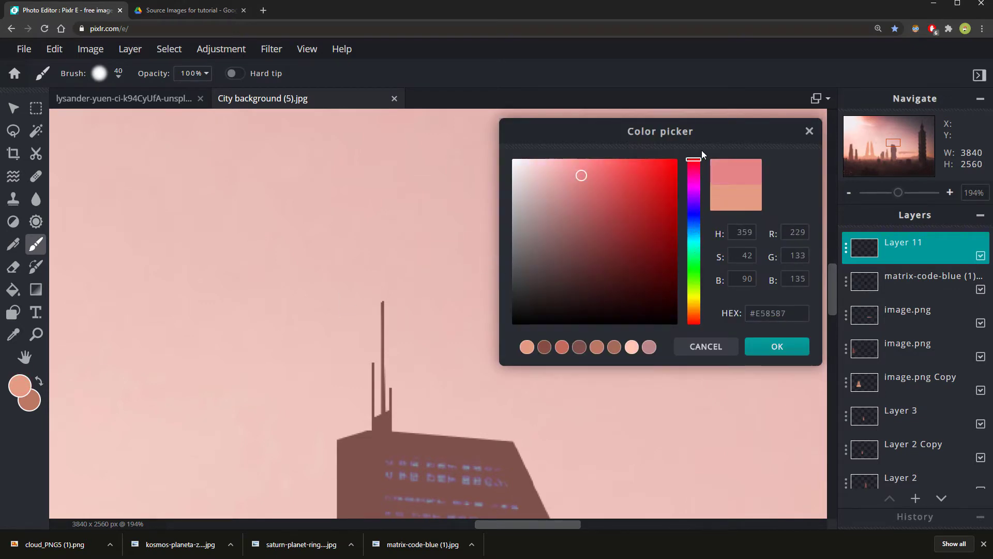
click(659, 172)
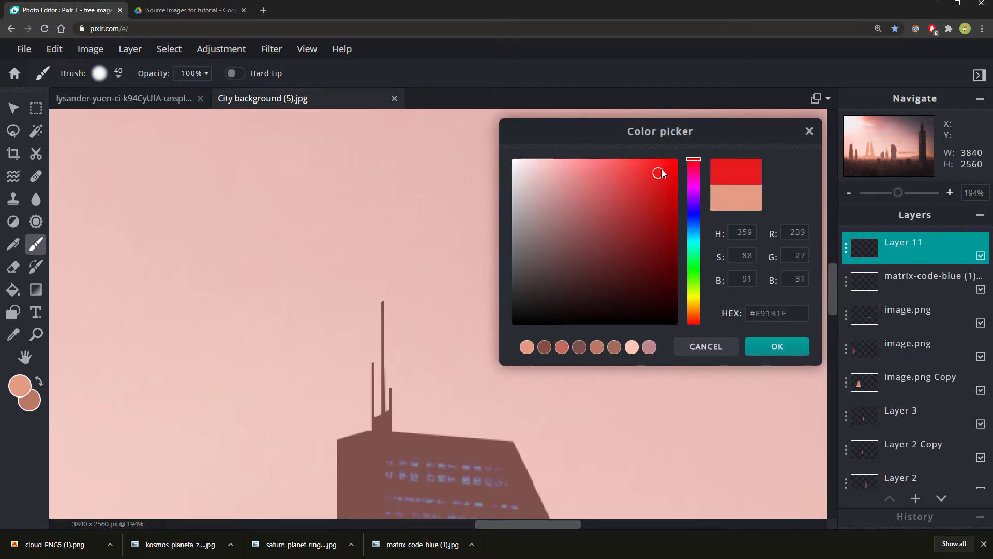
click(763, 348)
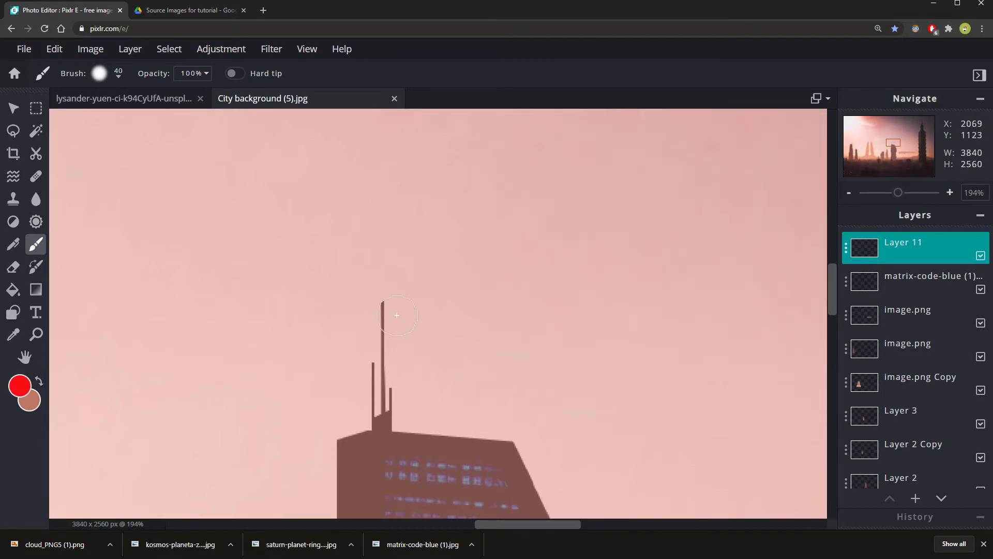
- Set the brush to 19 px with 100% softness and paint a red glow on the tip of the tower's tallest antenna
click(119, 75)
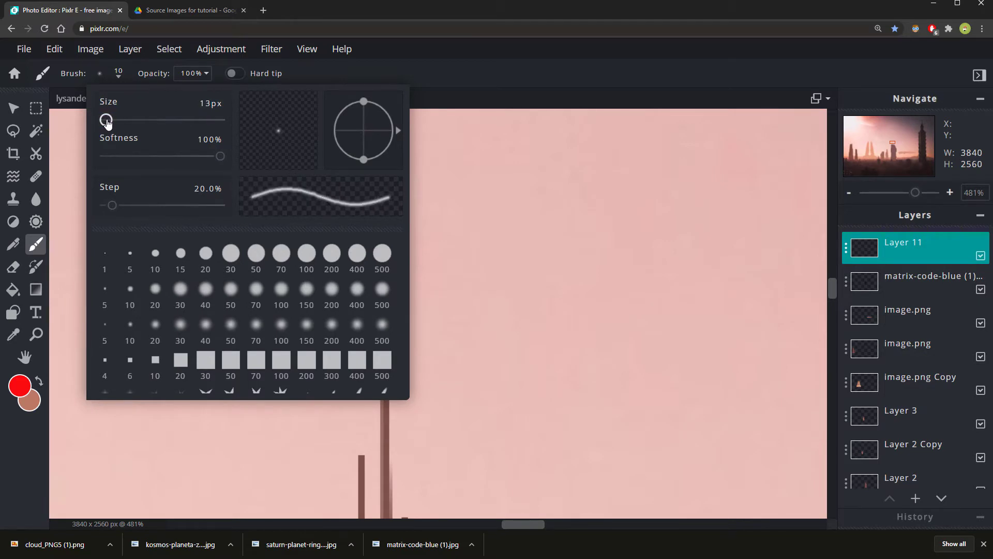
drag(107, 121, 105, 121)
click(119, 156)
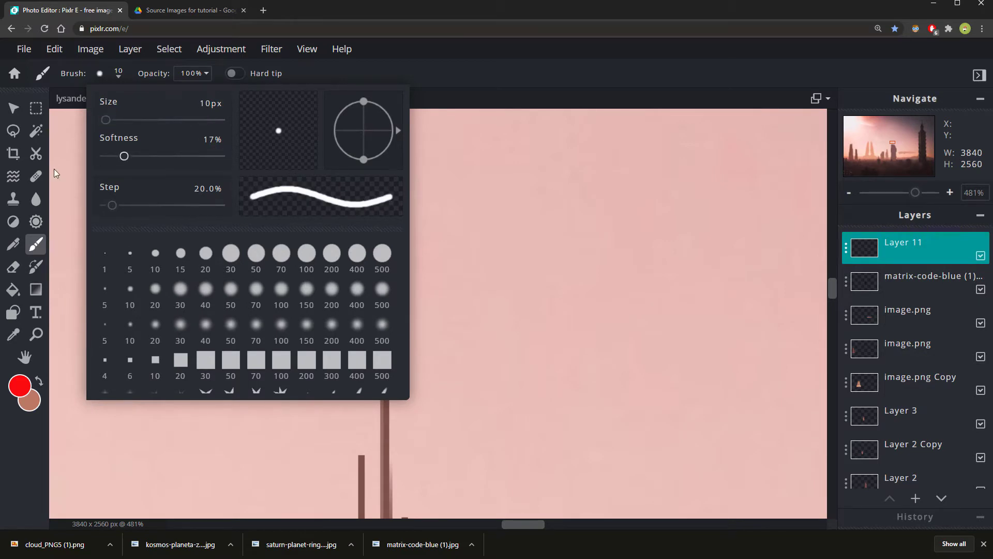
drag(124, 158, 218, 160)
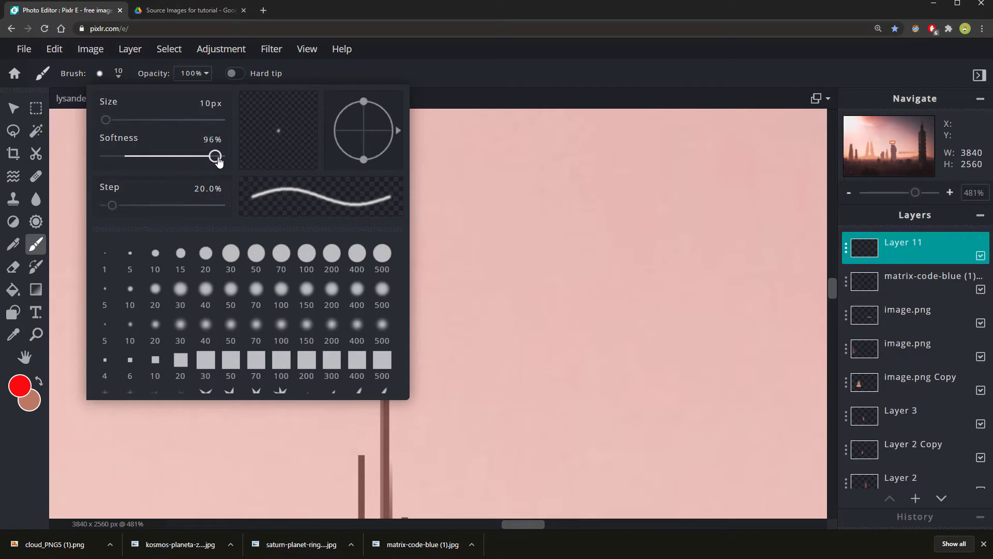
click(452, 88)
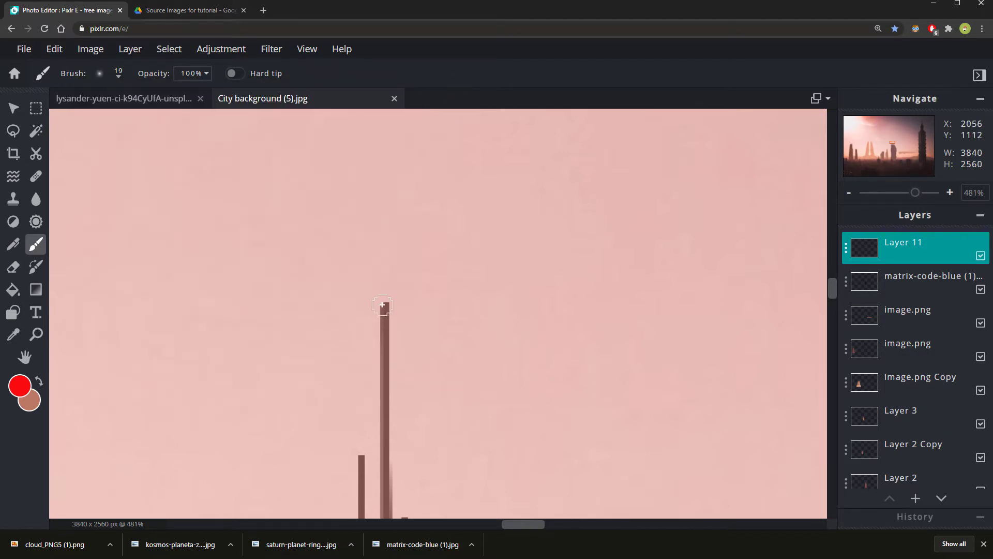
click(385, 300)
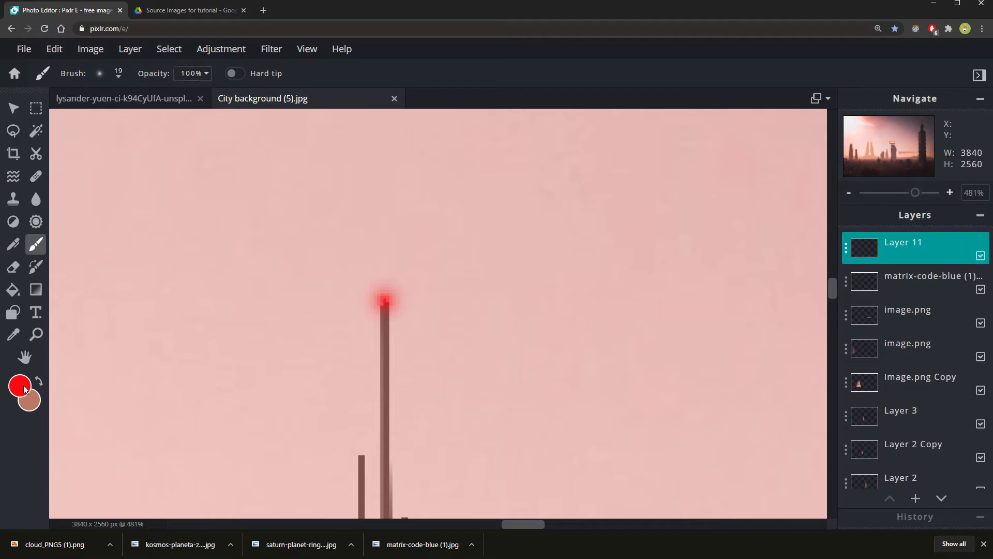
- Set the foreground colour to white (#FFFFFF)
click(21, 384)
click(572, 195)
drag(572, 195, 463, 98)
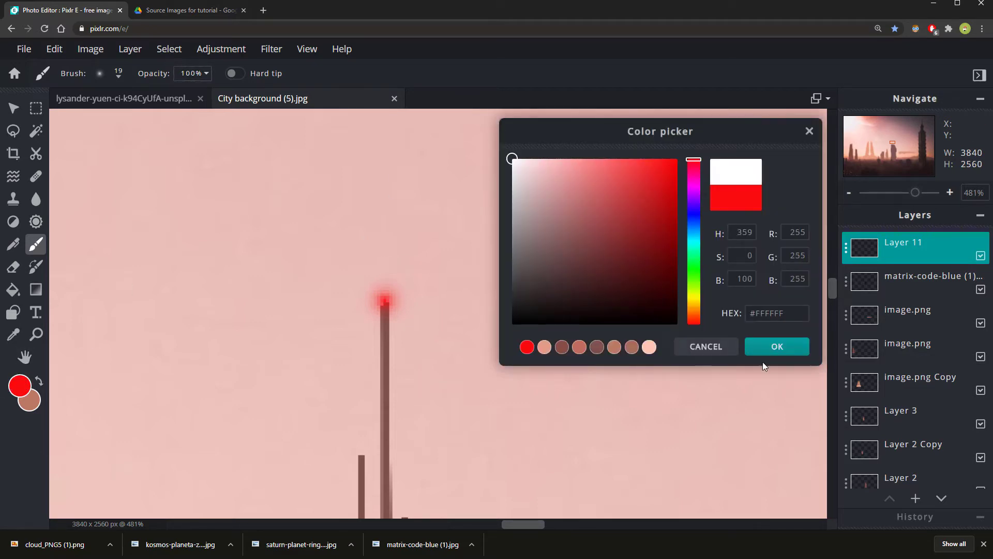
click(776, 346)
- Set the brush size to 10 px and paint a white core in the centre of the antenna's red glow
click(118, 73)
click(202, 104)
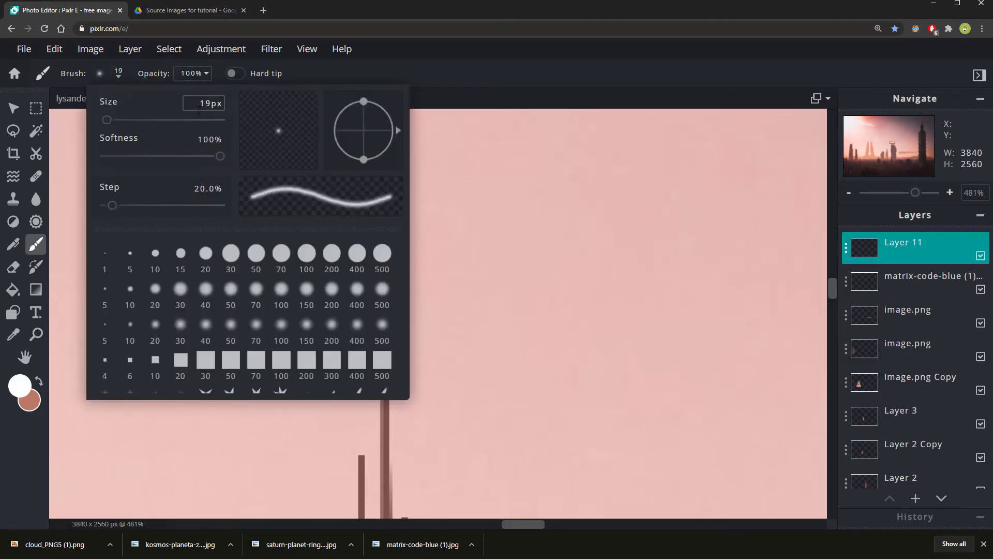
drag(201, 103, 321, 105)
text(10)
key(Return)
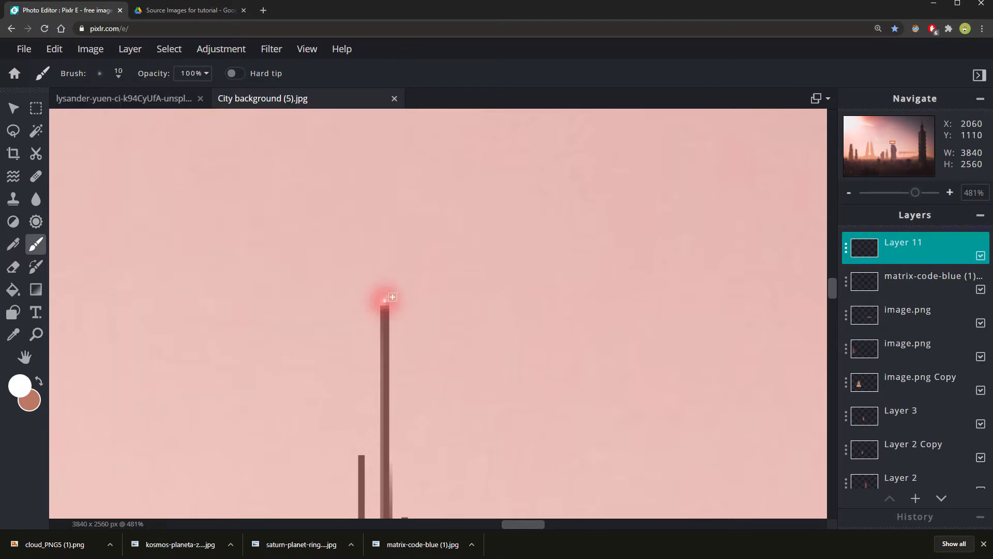
scroll(408, 295, down, 2)
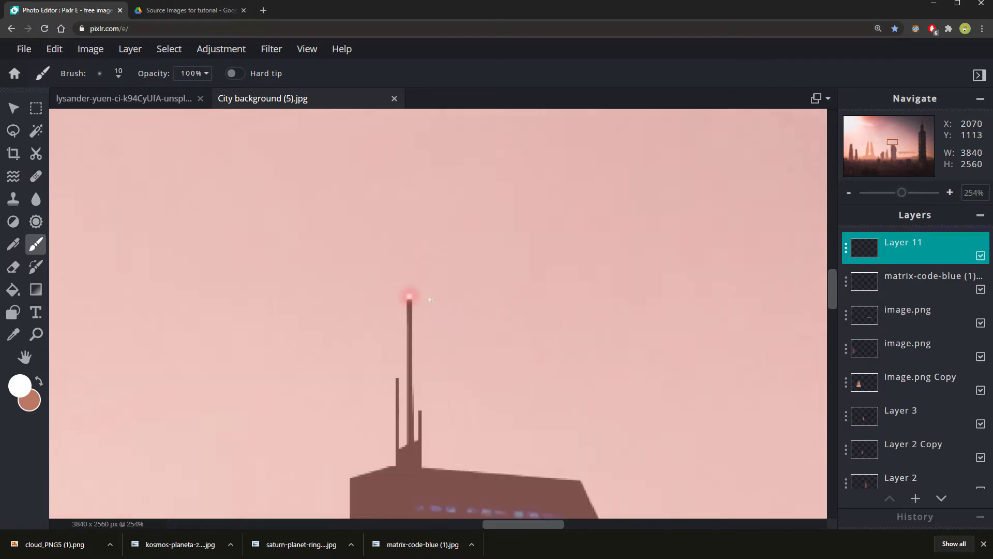
scroll(424, 295, up, 4)
scroll(411, 304, down, 1)
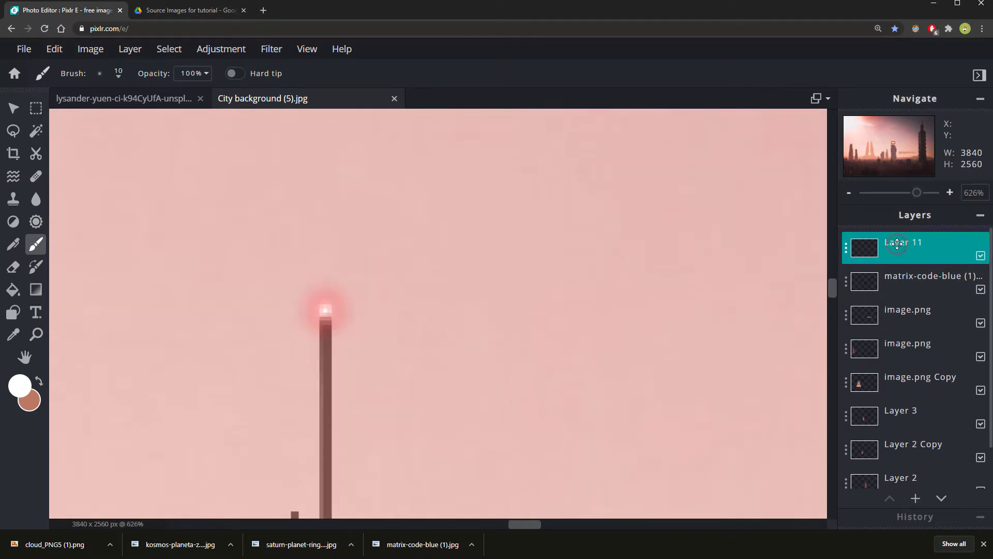
- Rename the layer with the antenna glow to "light"
click(845, 248)
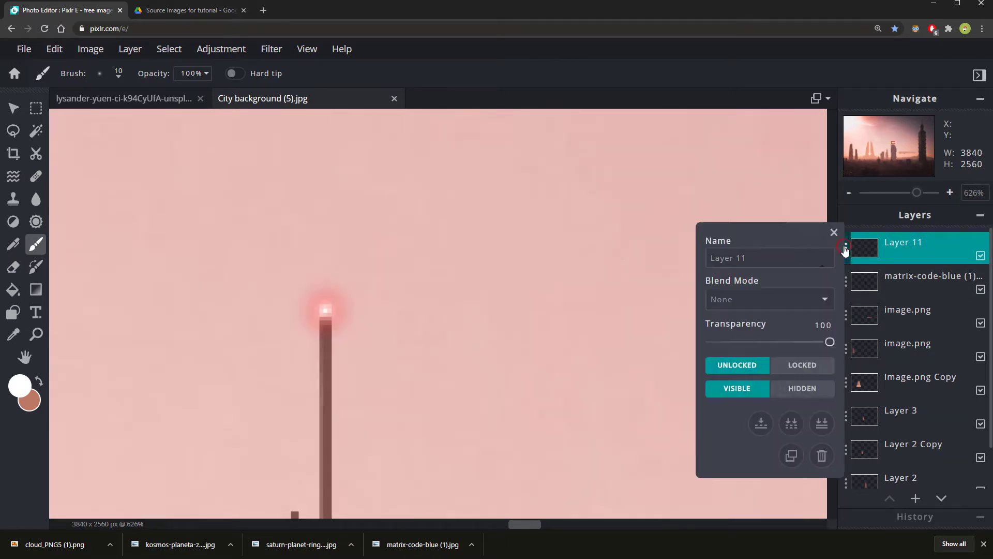
drag(790, 257, 503, 250)
text(light)
key(Return)
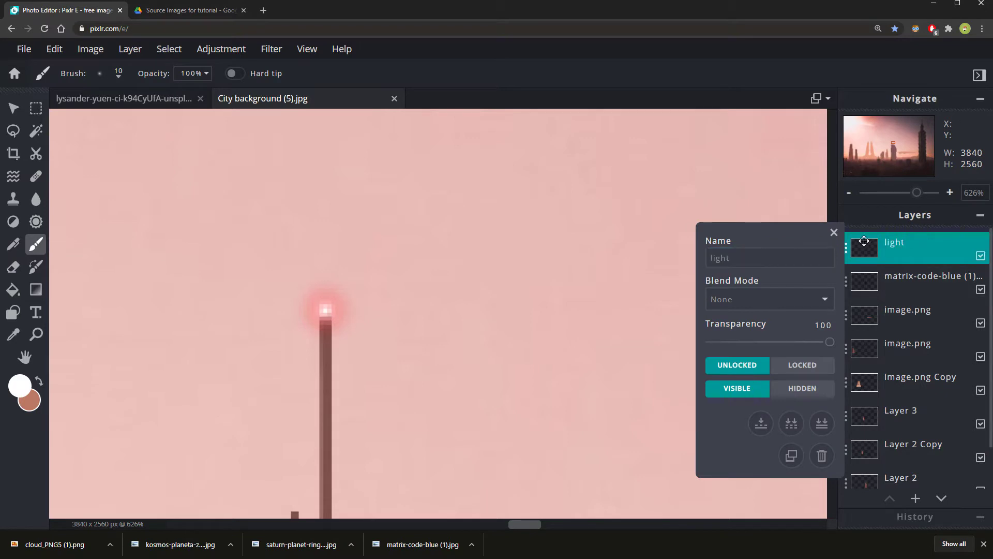
click(833, 232)
- Duplicate the light layer and move the copy onto the tip of the shorter antenna left of the tallest one
scroll(418, 365, down, 5)
scroll(326, 411, up, 2)
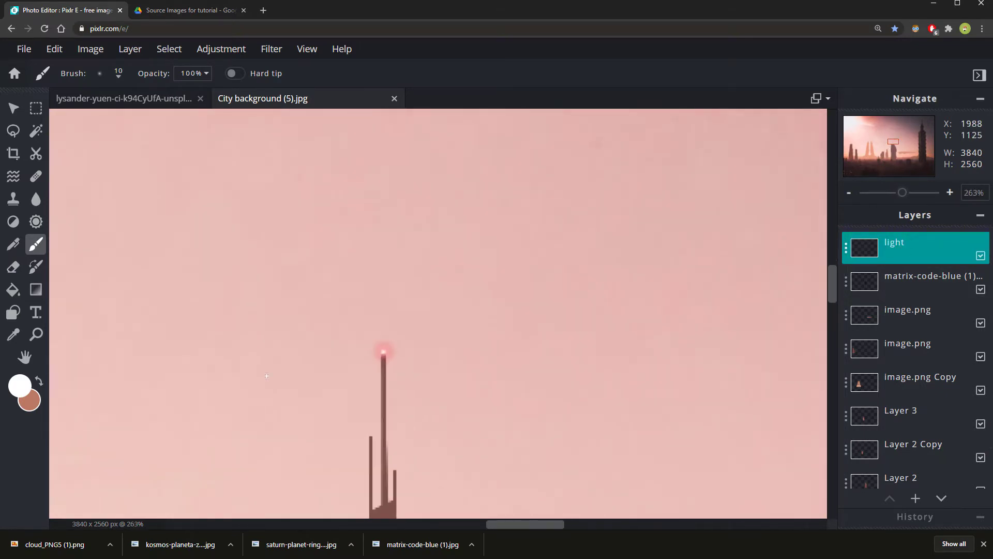
click(13, 108)
scroll(352, 414, down, 1)
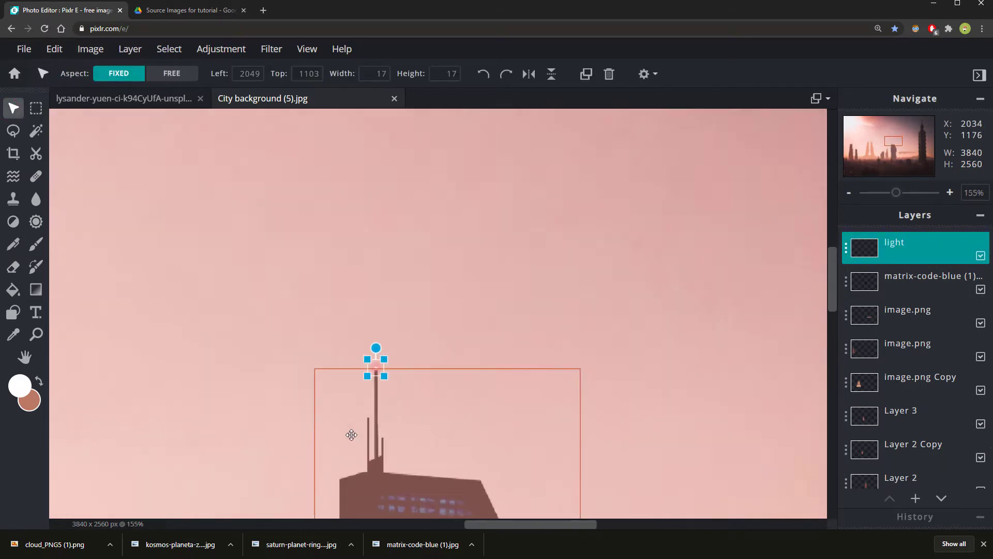
click(847, 249)
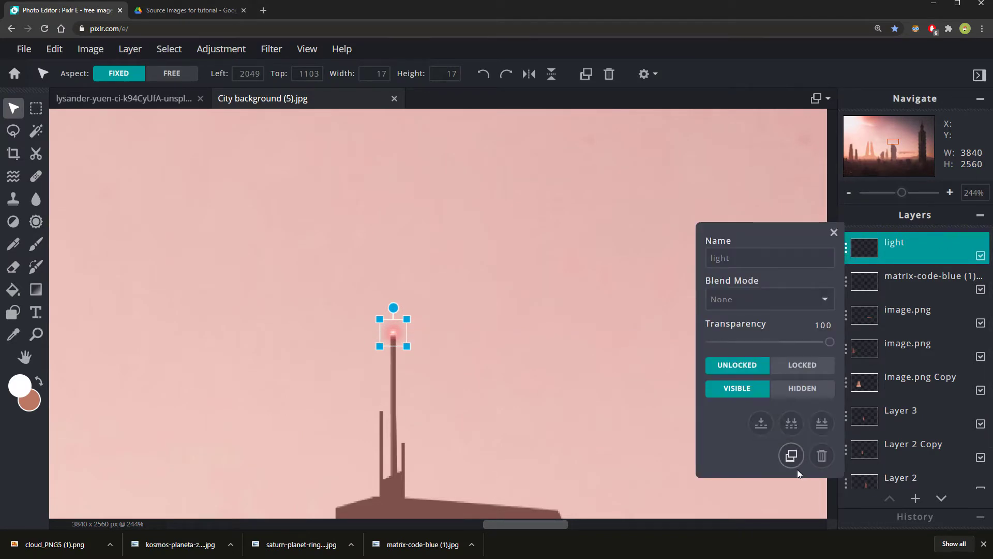
click(791, 456)
scroll(406, 506, up, 2)
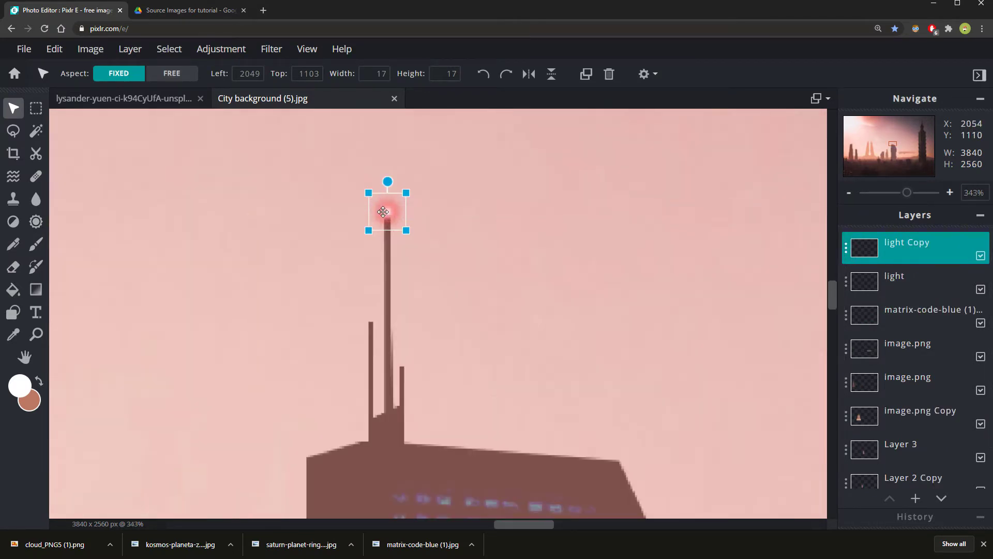
drag(388, 212, 368, 326)
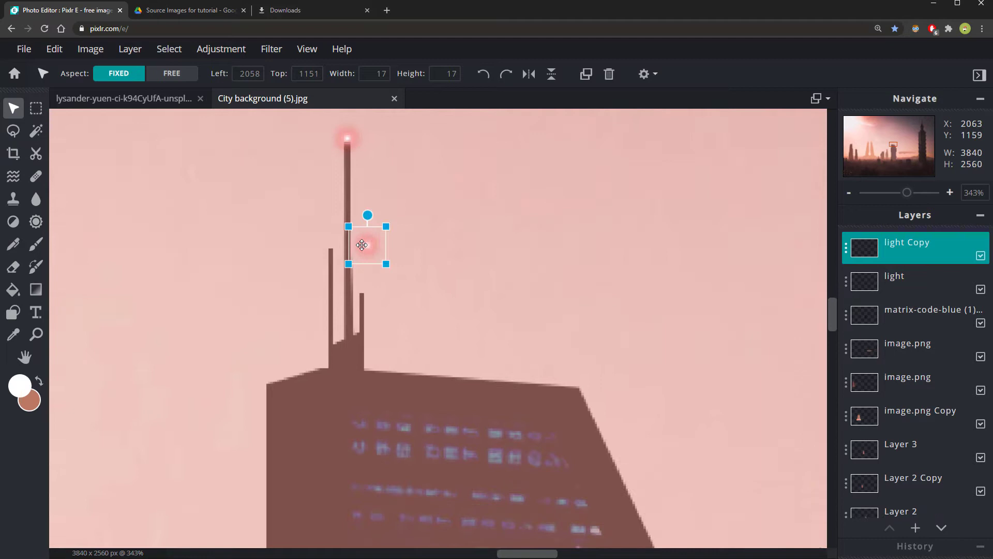
- Undo the last shift of the copied light and fine-tune its position on the antenna tip to left 2042, top 1154
key(ctrl+z)
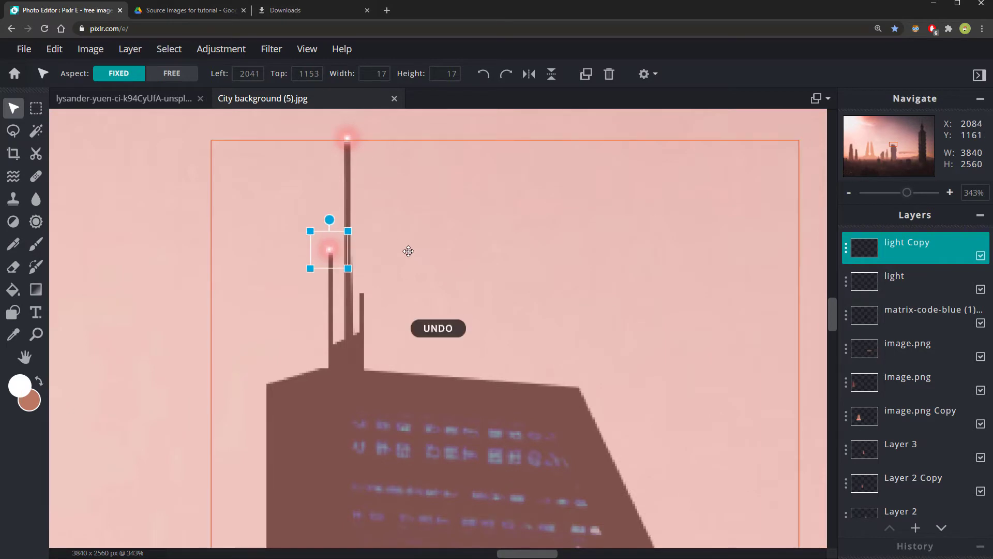
scroll(372, 177, up, 1)
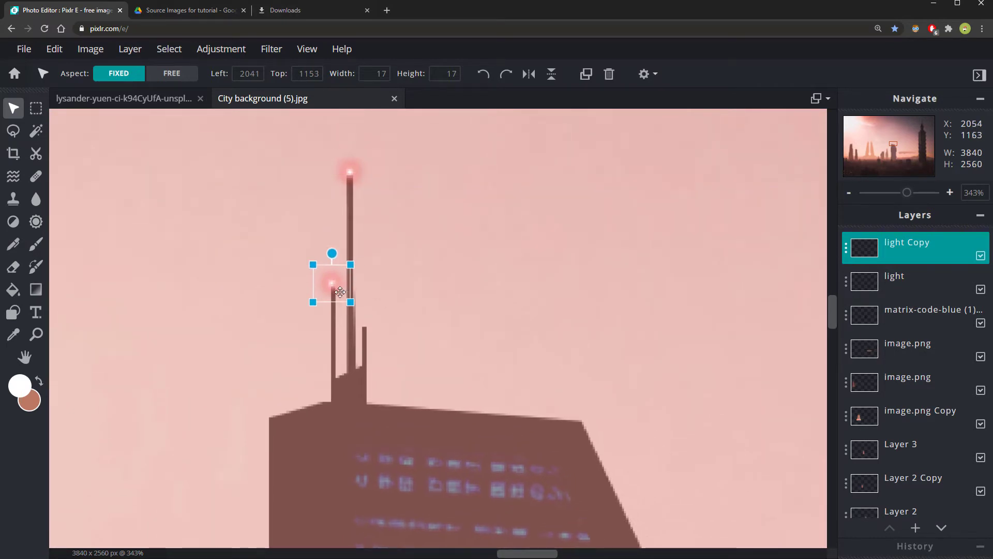
drag(330, 285, 333, 286)
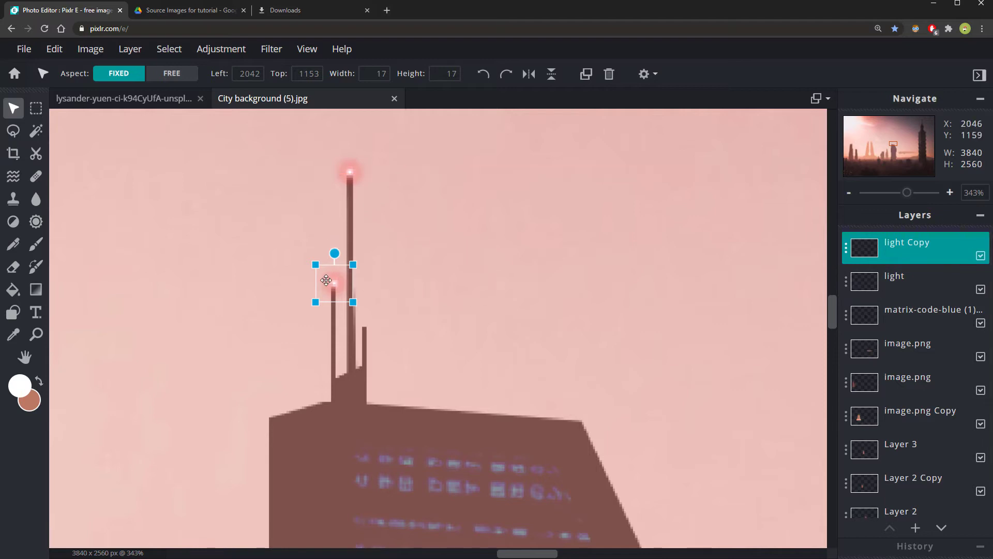
drag(333, 280, 333, 282)
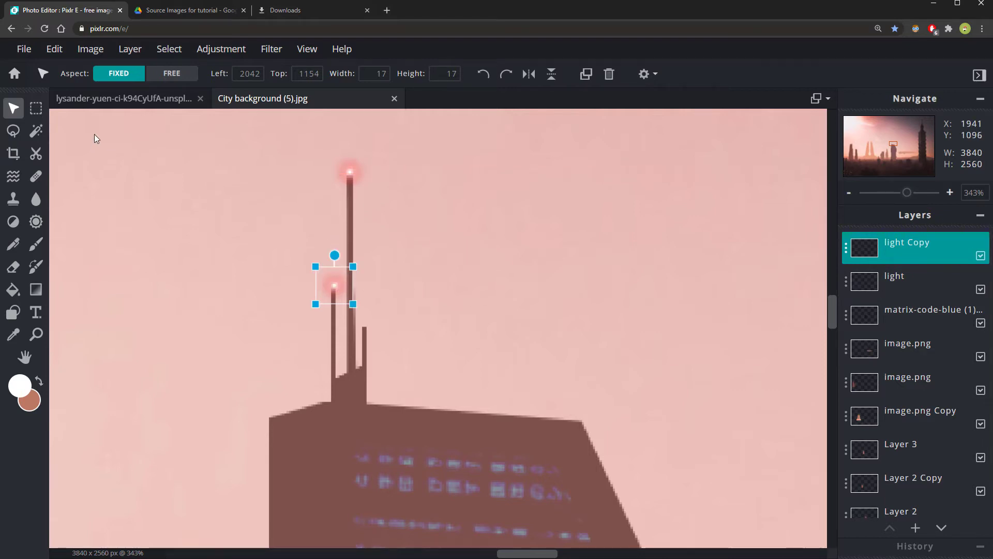
- Copy the shorter antenna's light with a rectangular selection of 32 by 27 px around it, and deselect
click(36, 113)
drag(304, 252, 374, 311)
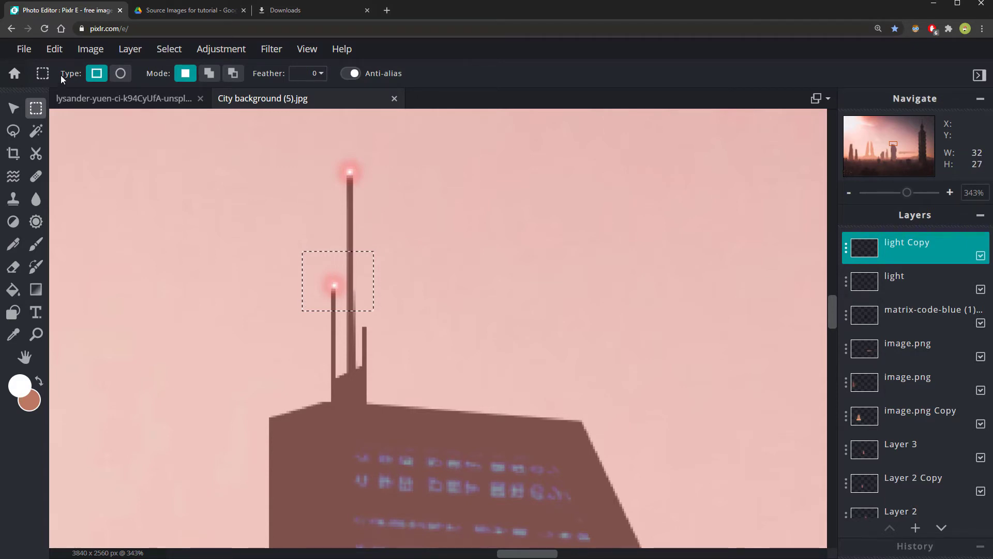
click(61, 57)
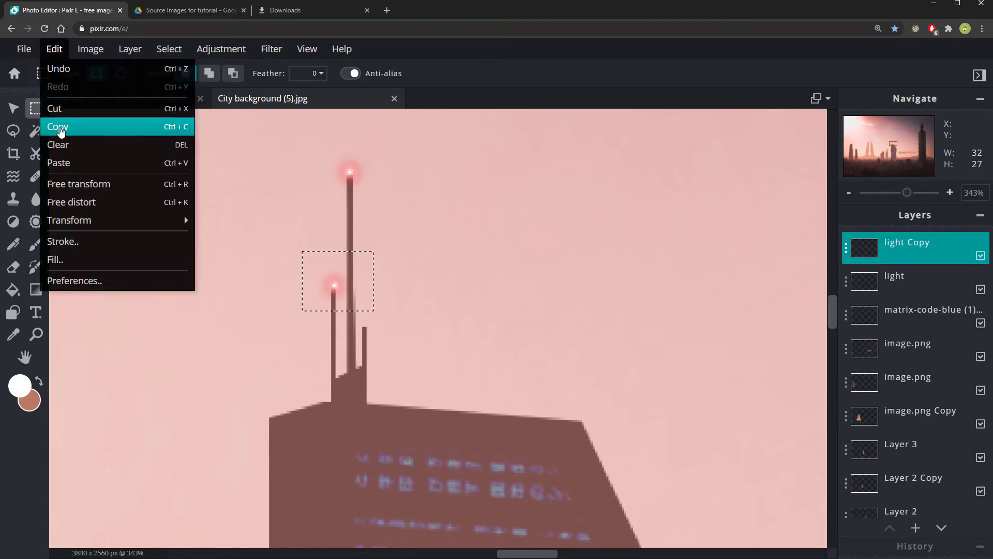
click(61, 127)
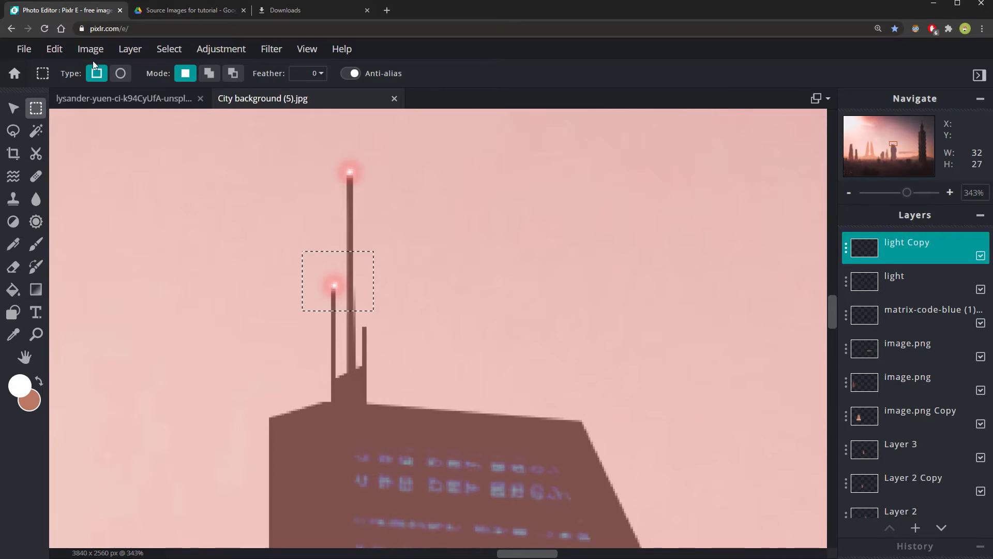
click(181, 200)
click(168, 48)
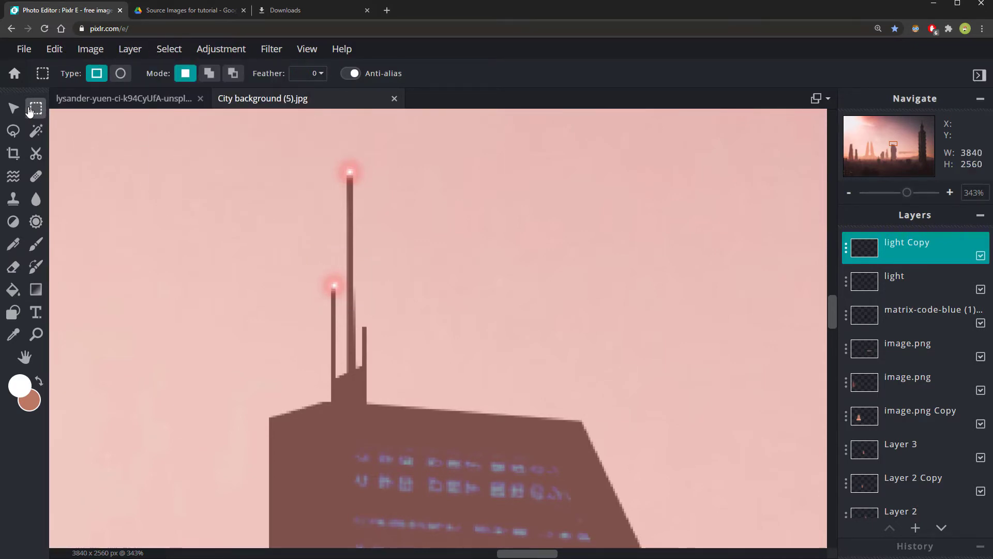
- Paste the copied light as a new layer and position it at the right corner of the tower's roof
click(14, 112)
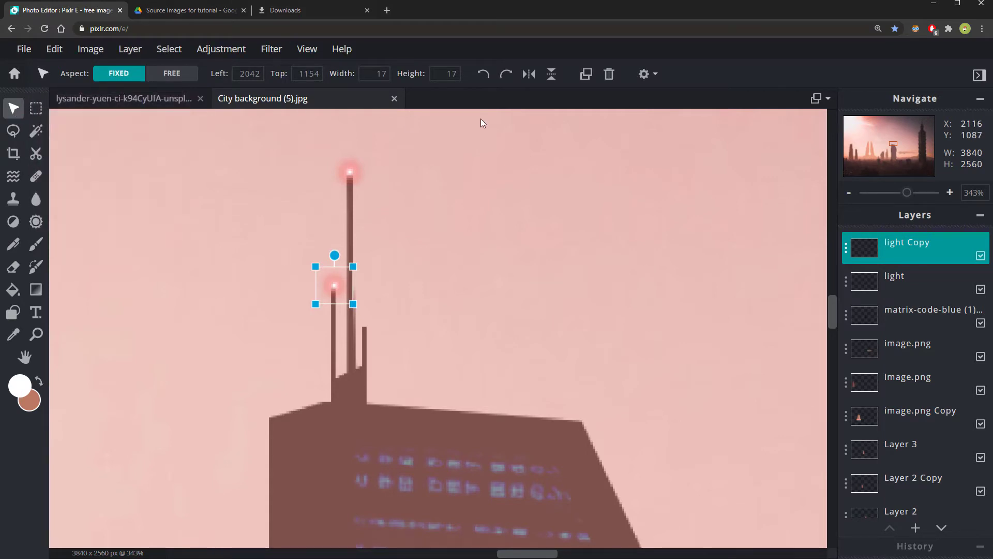
key(ctrl+v)
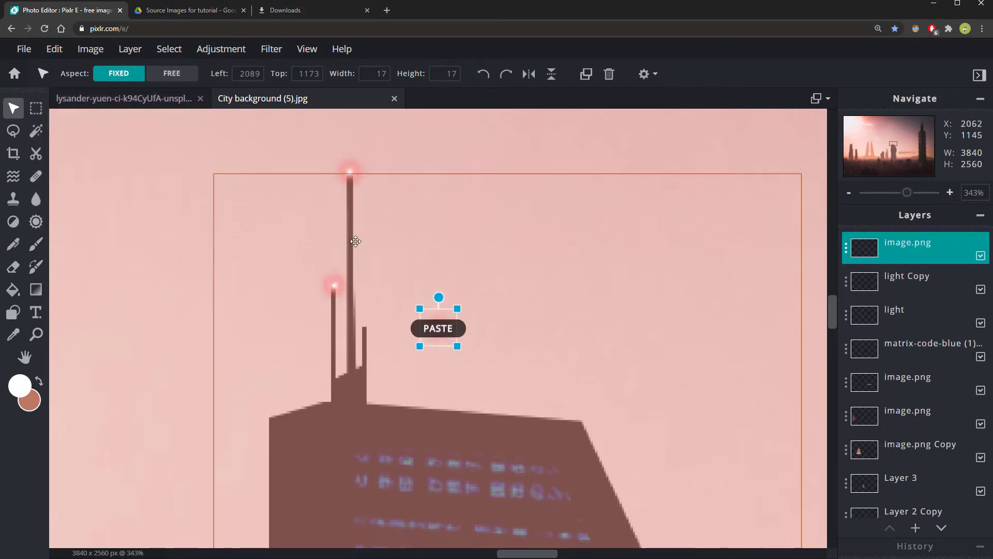
click(54, 48)
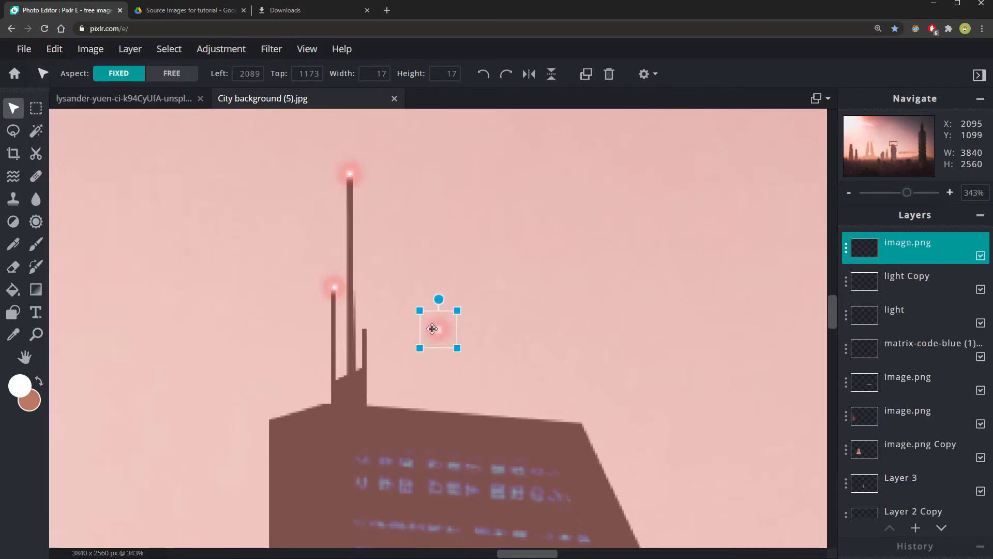
drag(416, 354, 533, 328)
scroll(436, 282, down, 4)
scroll(575, 367, up, 4)
click(563, 181)
scroll(561, 178, down, 3)
click(525, 232)
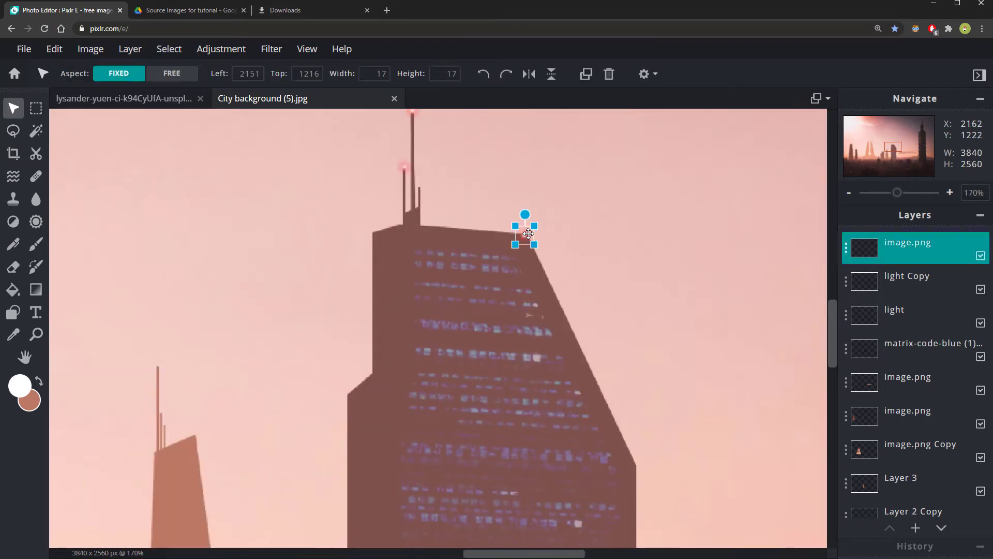
- Paste copies of the red light and position them at the tower roof's left corner and at the antenna base
key(ctrl+c)
key(ctrl+v)
key(ctrl+v)
drag(442, 326, 375, 231)
- Paste another light copy, shrink it to 13 by 13 px and position it on the tower's right-side corner at left 2254, top 1426
key(ctrl+v)
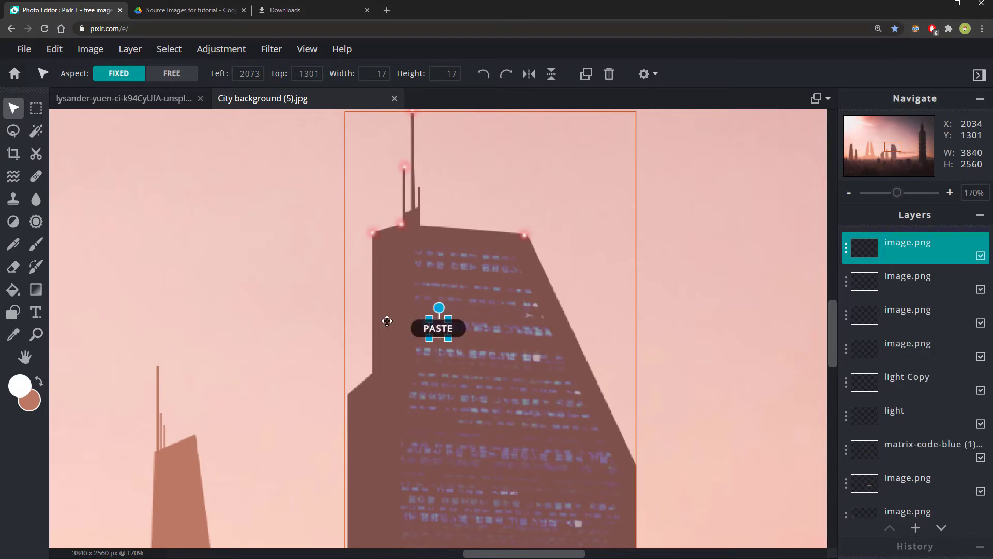
scroll(386, 321, down, 4)
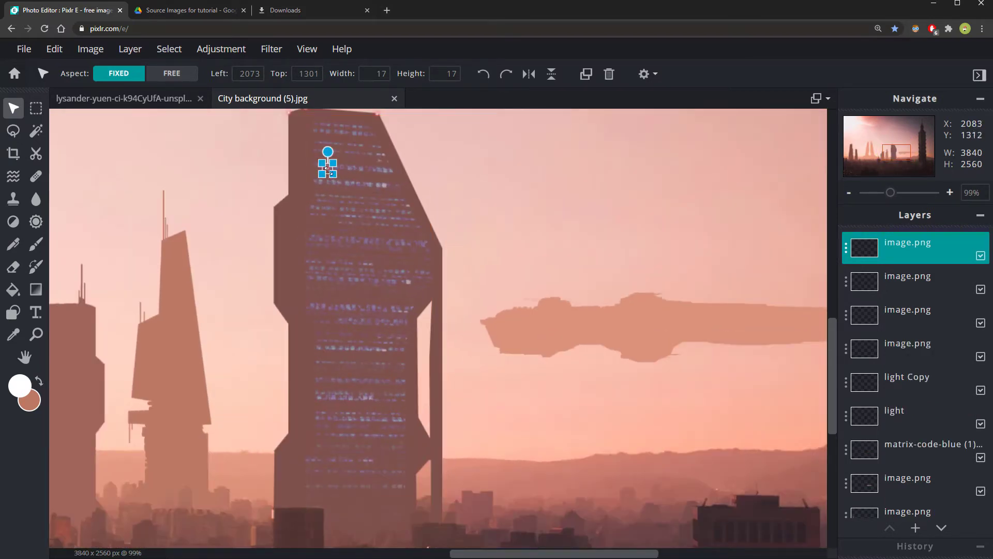
drag(334, 180, 524, 306)
scroll(332, 157, up, 2)
scroll(333, 157, up, 1)
scroll(533, 375, up, 2)
click(536, 375)
drag(528, 261, 532, 257)
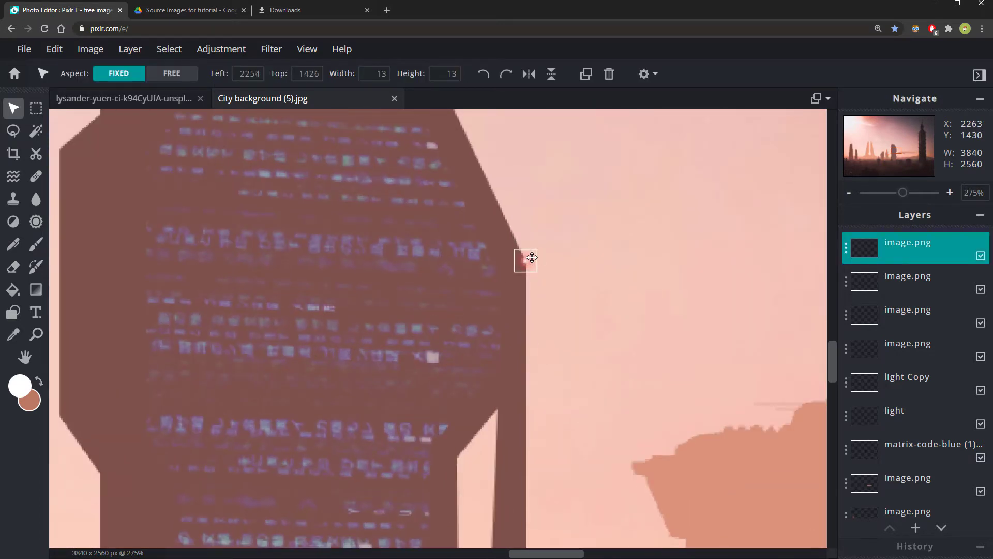
click(846, 248)
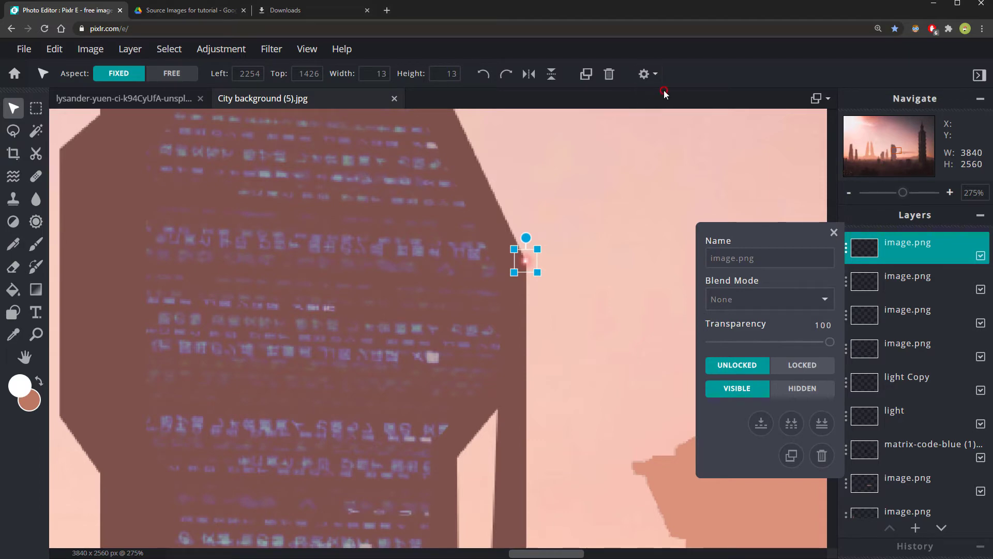
scroll(539, 296, down, 4)
click(538, 296)
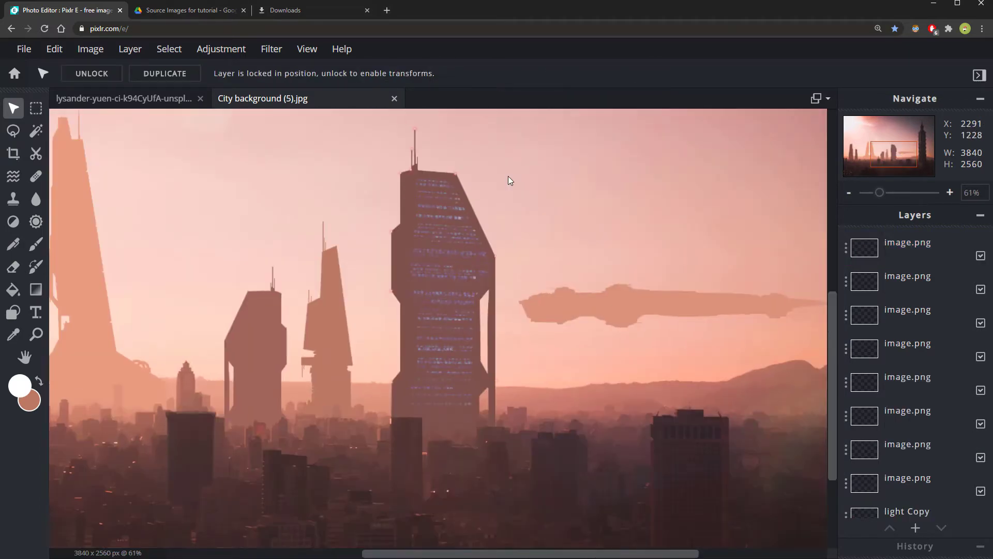
- Add an empty layer above the topmost light layer and choose the Line shape tool
scroll(538, 246, up, 2)
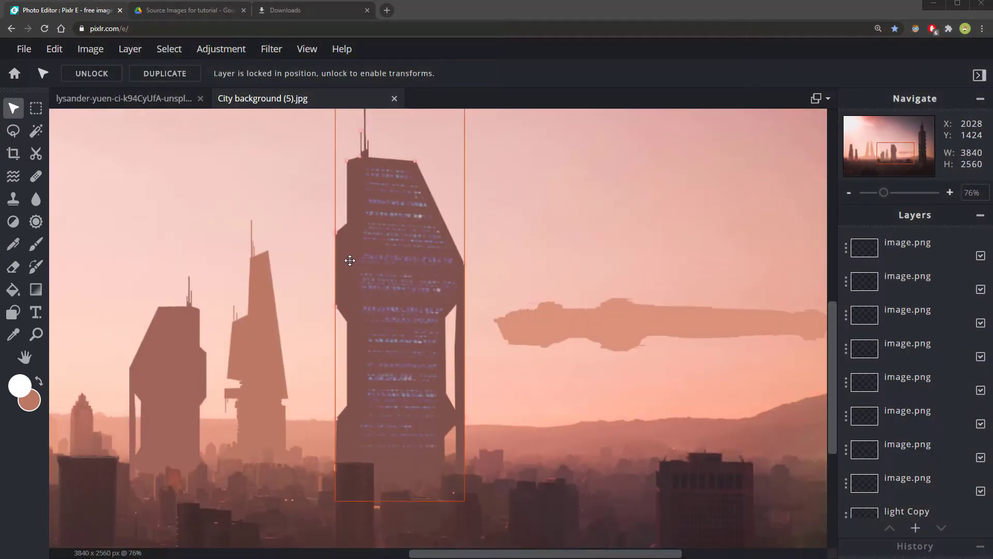
click(929, 259)
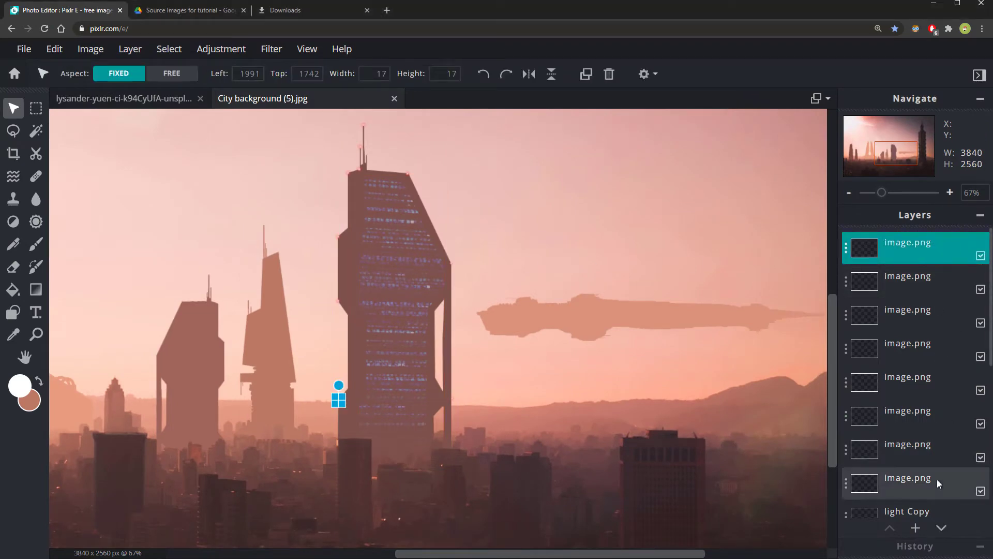
click(914, 529)
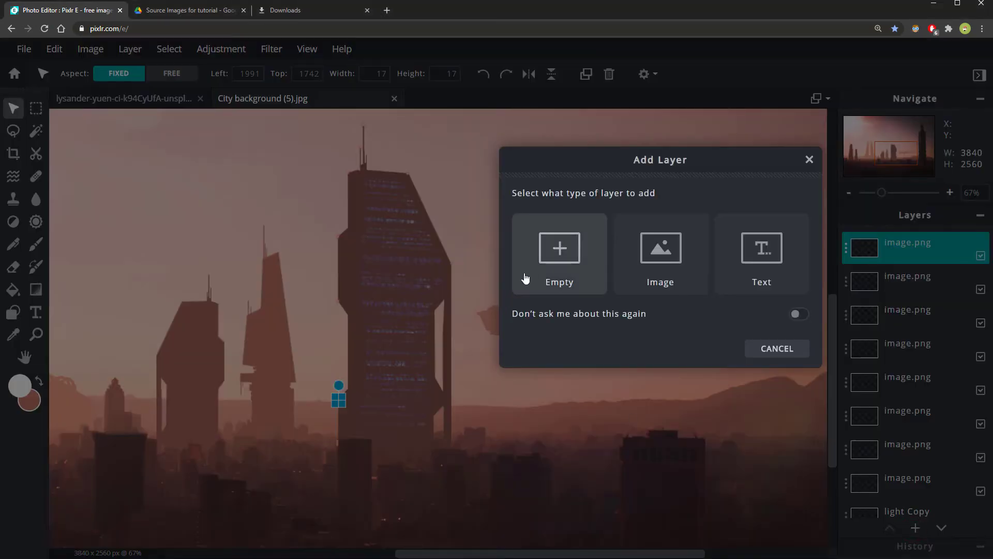
click(555, 264)
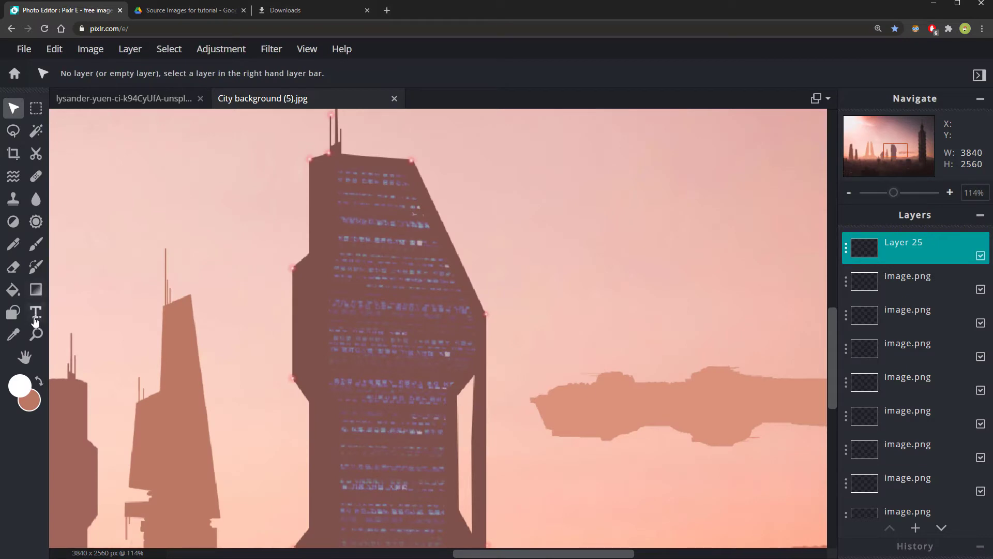
click(15, 317)
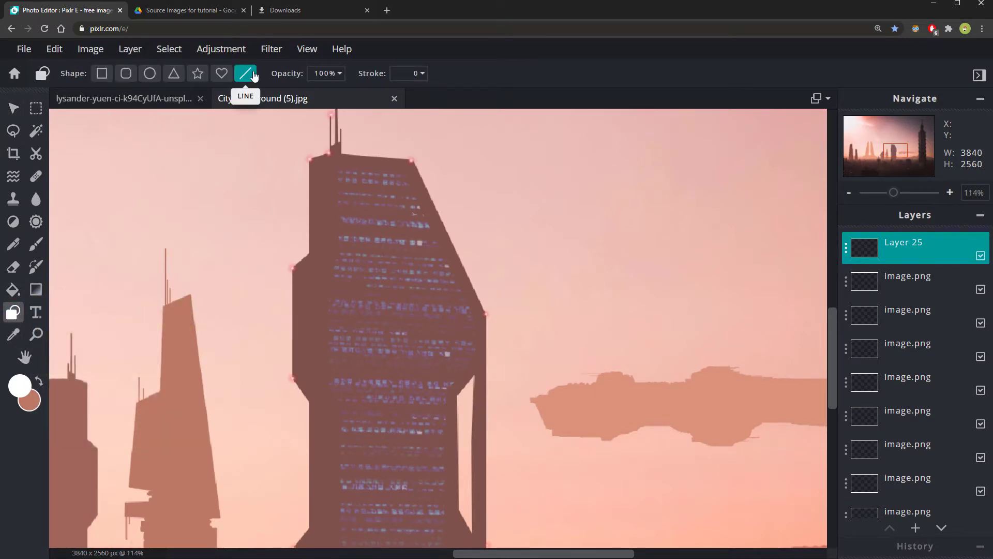
- Examine the lit details on the city buildings below the tower as a reference for the line colour
scroll(333, 457, down, 4)
scroll(332, 458, up, 5)
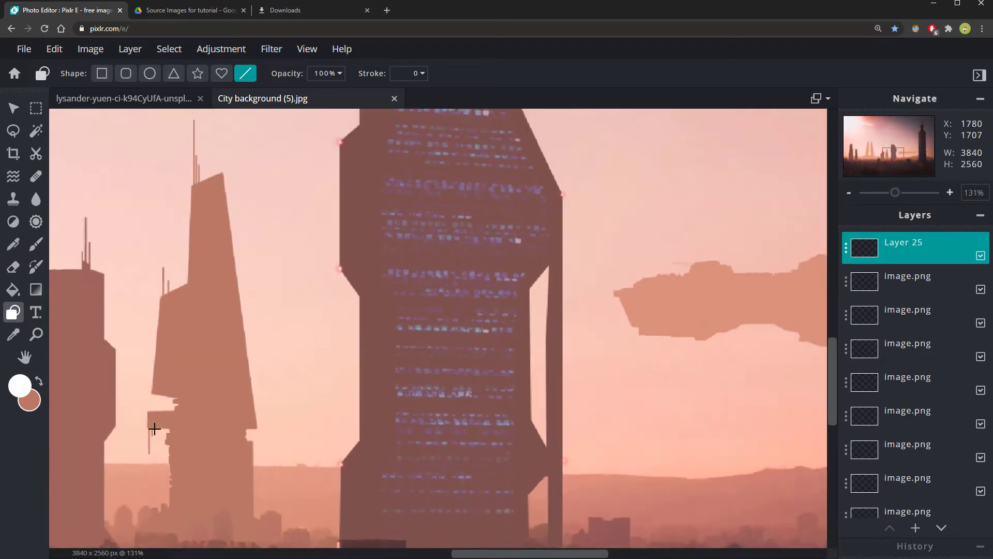
scroll(308, 438, down, 2)
scroll(311, 502, up, 2)
key(space)
mouse_move(312, 511)
mouse_down()
mouse_move(424, 302)
mouse_move(445, 291)
mouse_move(155, 262)
mouse_up()
scroll(504, 324, up, 2)
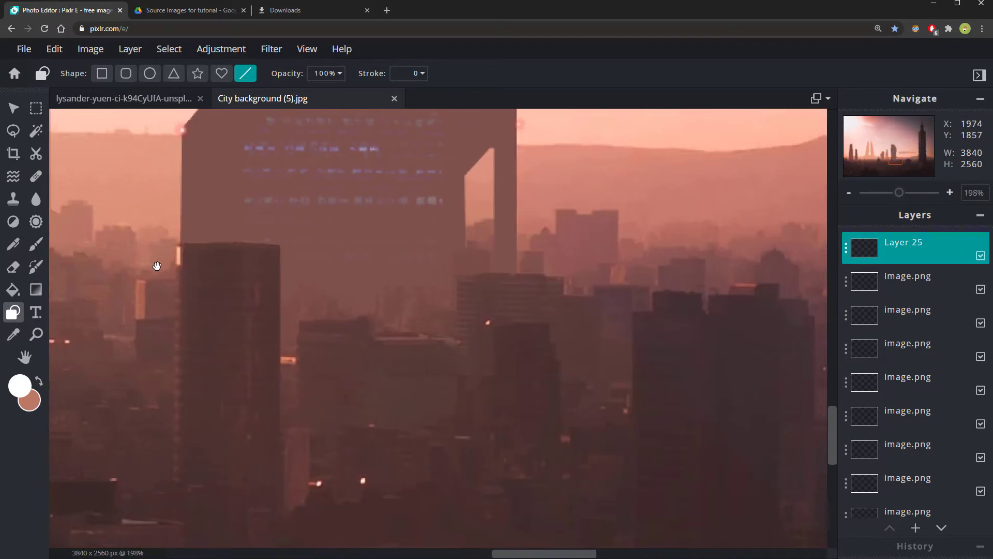
drag(763, 291, 653, 303)
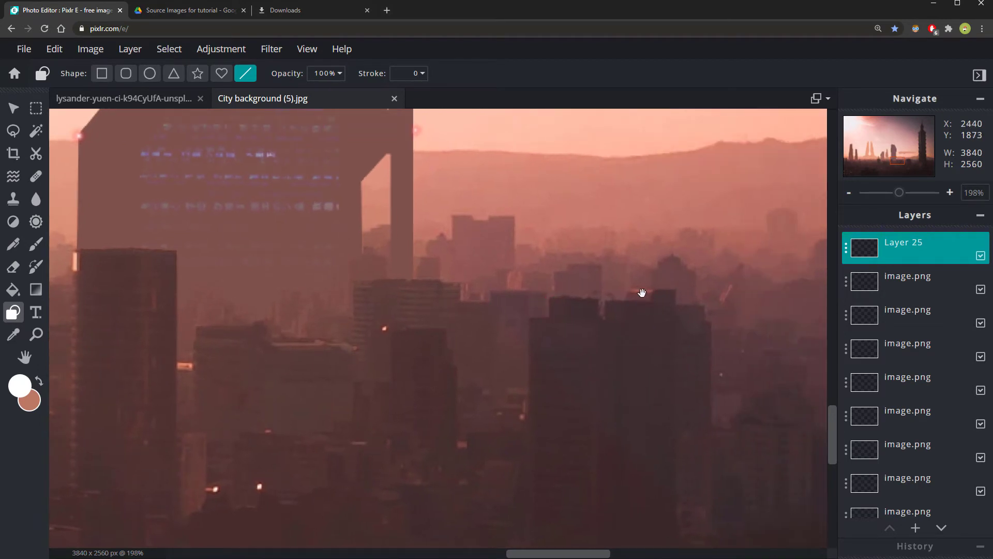
drag(389, 327, 383, 326)
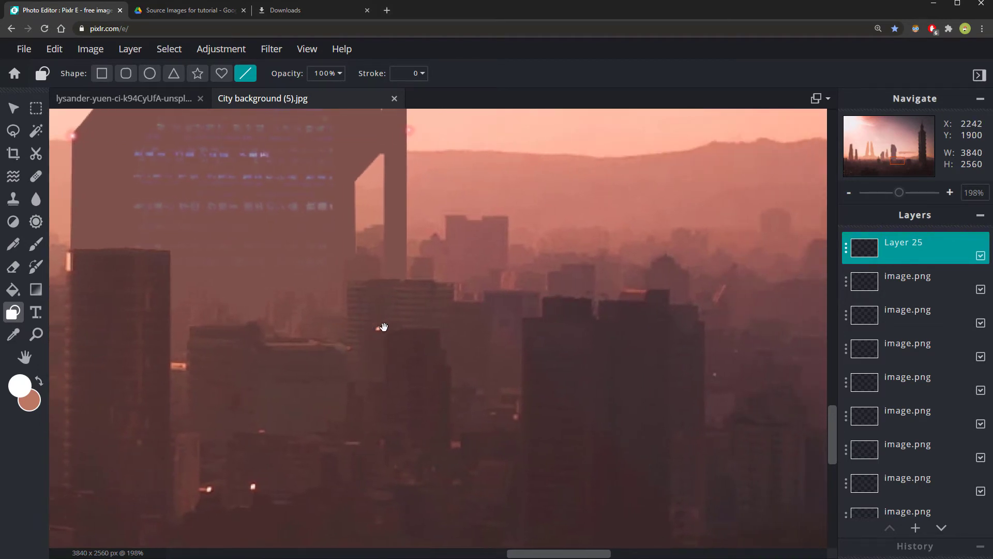
- Sample the foreground colour from the lit edge of the dark building below the tower and adjust it to #F2B79C
click(19, 385)
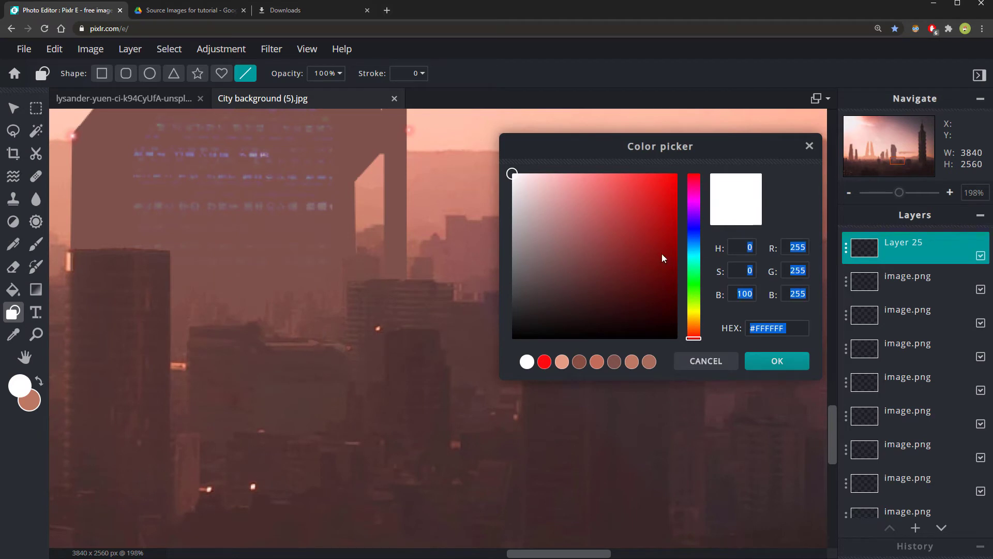
drag(657, 147, 352, 235)
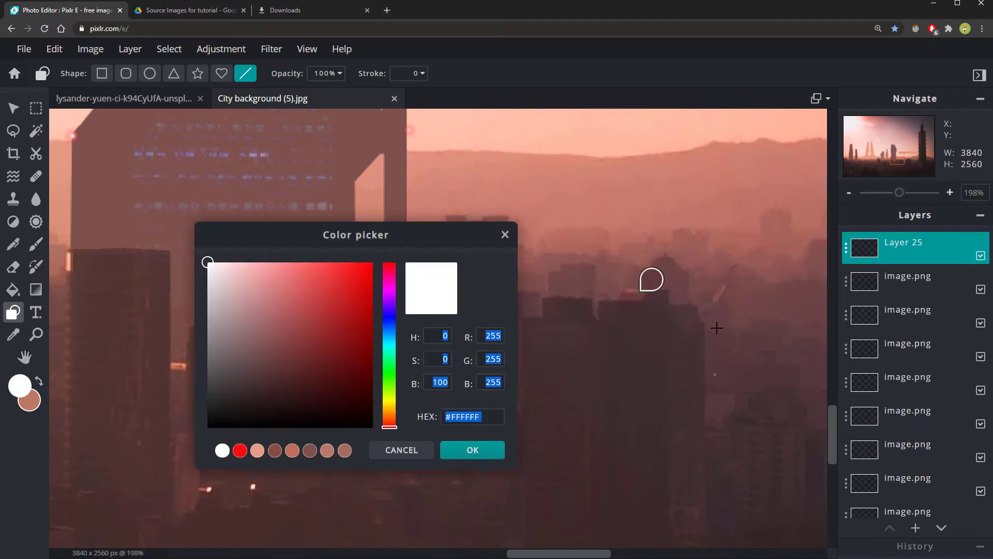
click(637, 290)
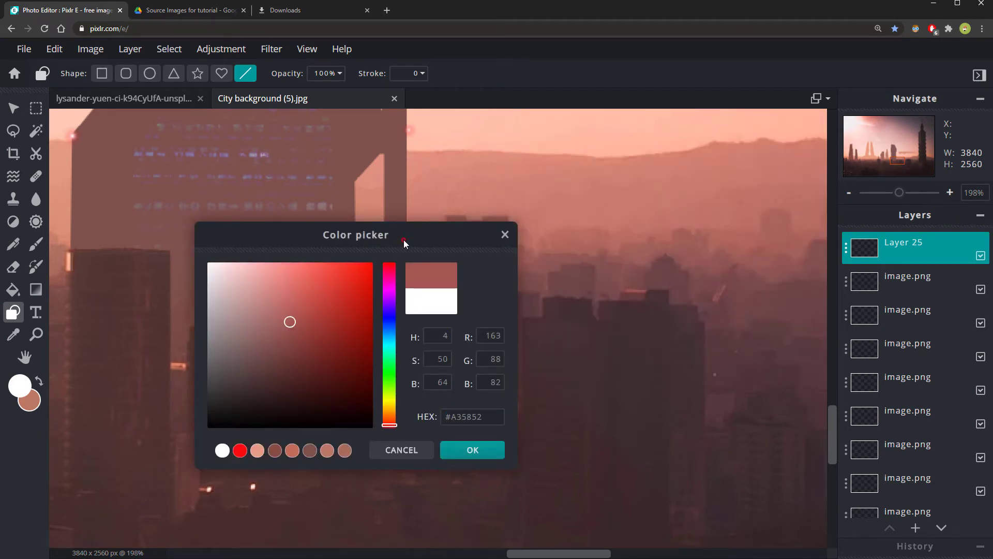
drag(404, 240, 639, 230)
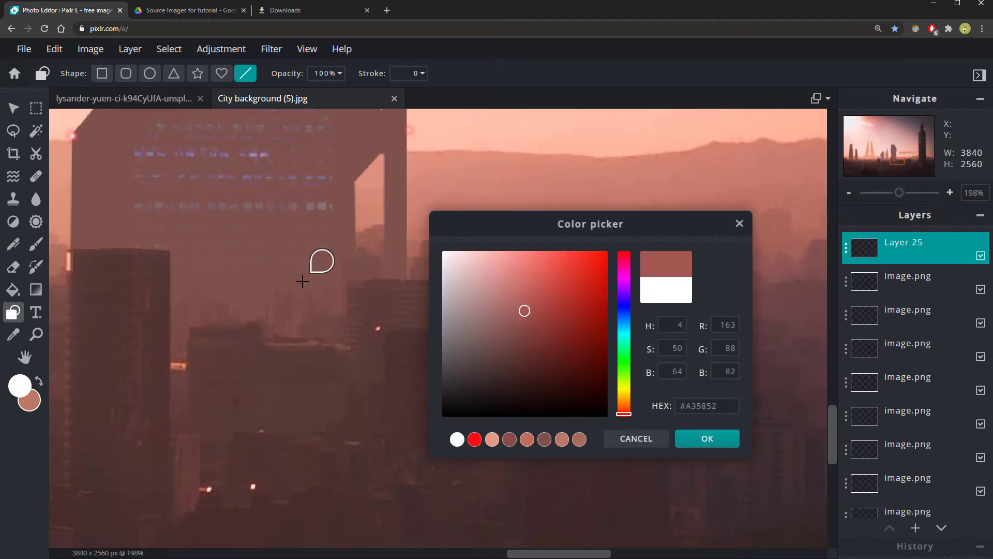
click(67, 257)
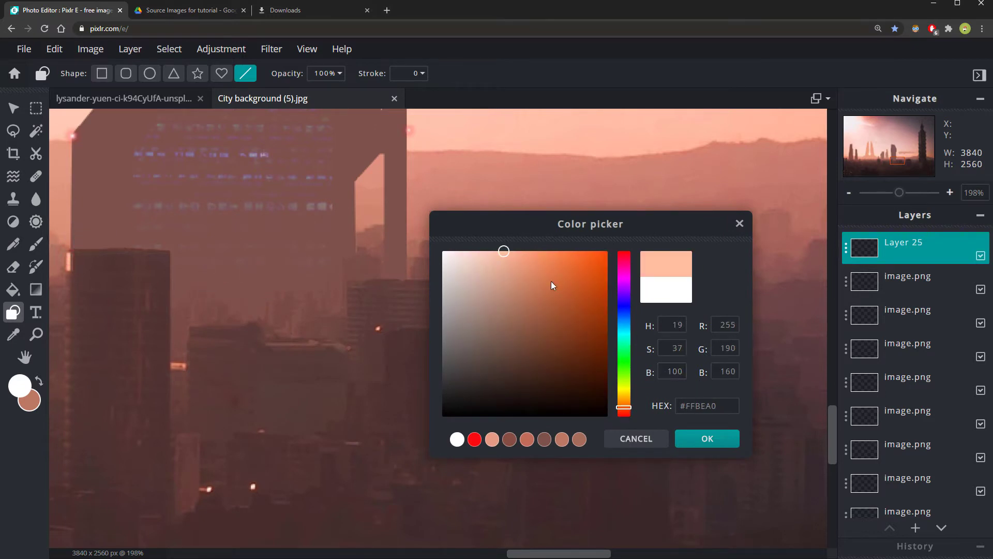
click(505, 260)
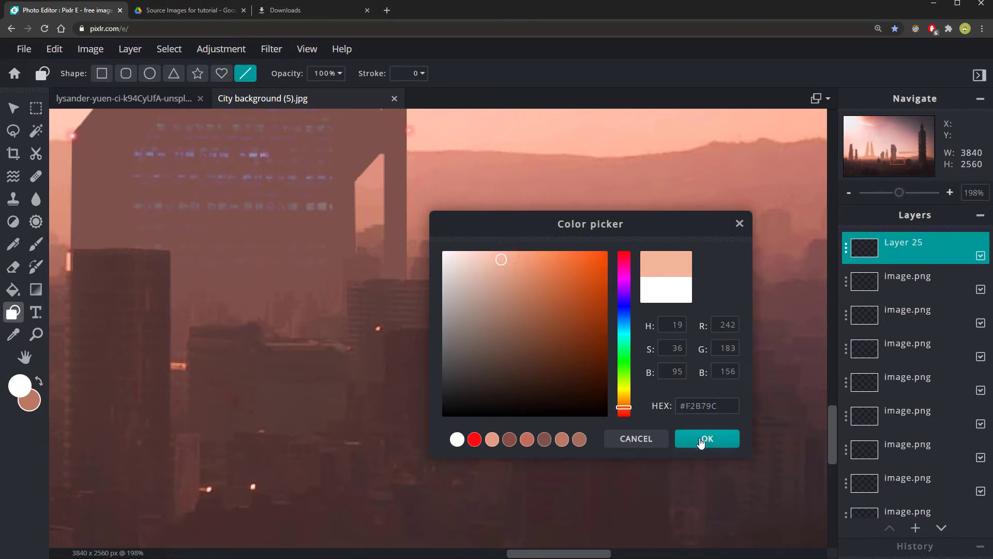
click(701, 443)
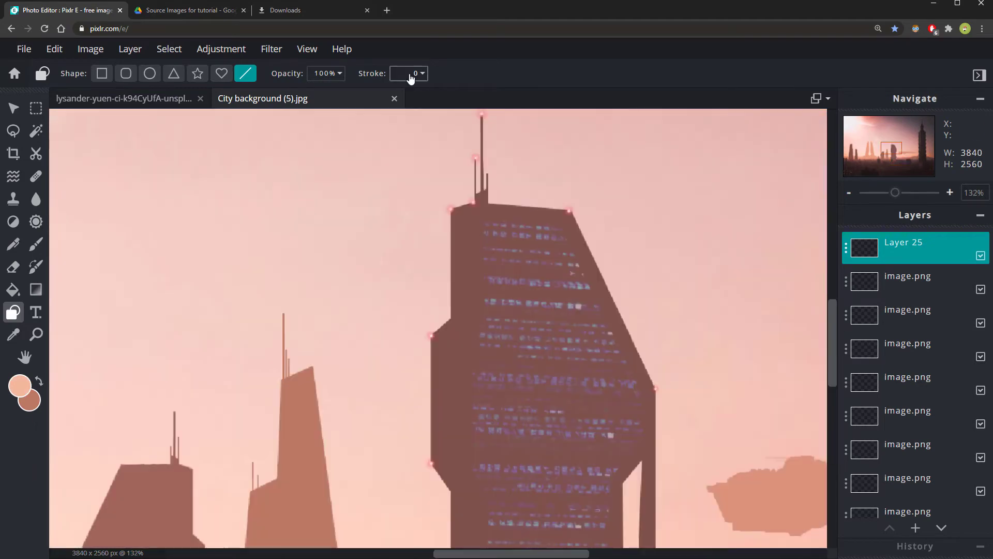
- Set the line stroke to 1 and draw connected lines down the left edge of the tower's upper window lights, following its outline
click(422, 73)
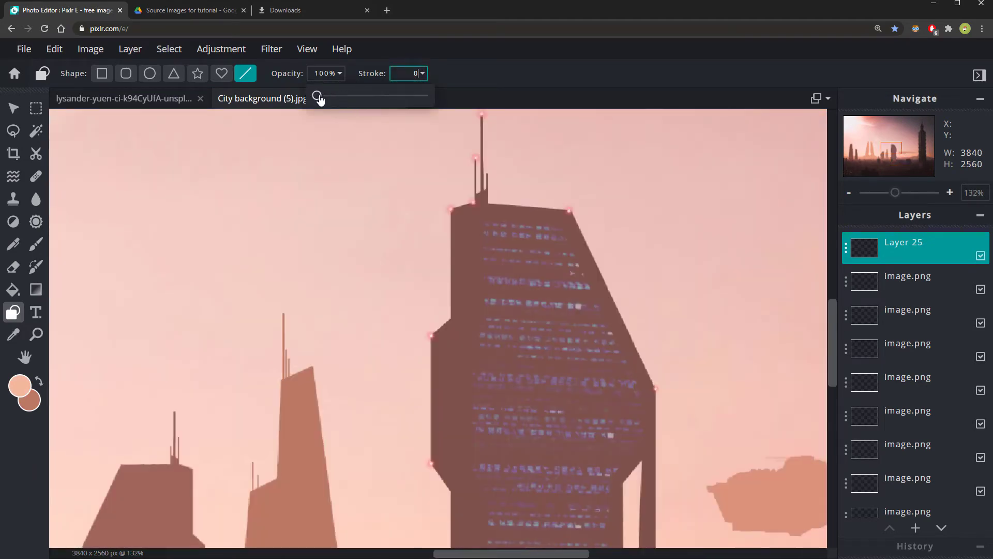
drag(475, 248, 390, 184)
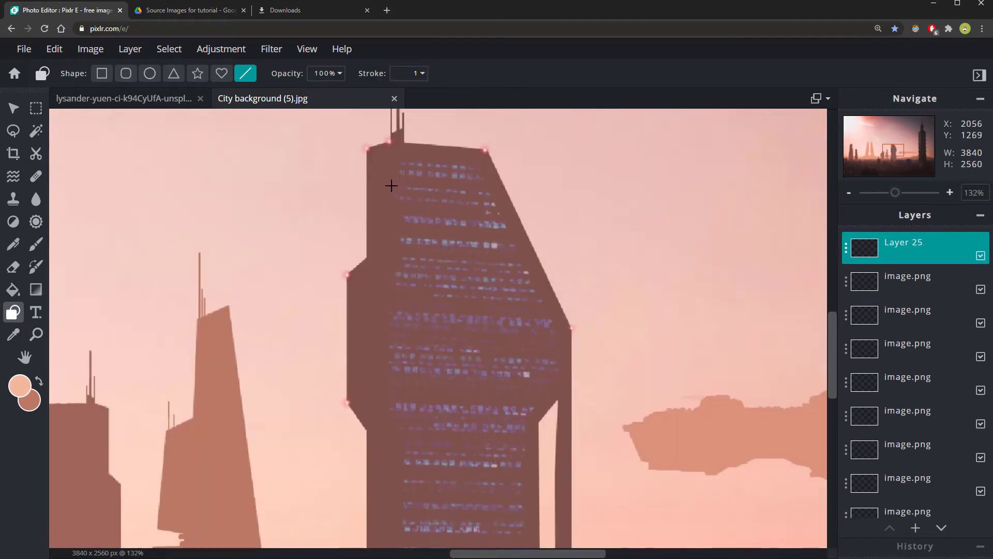
drag(476, 341, 430, 334)
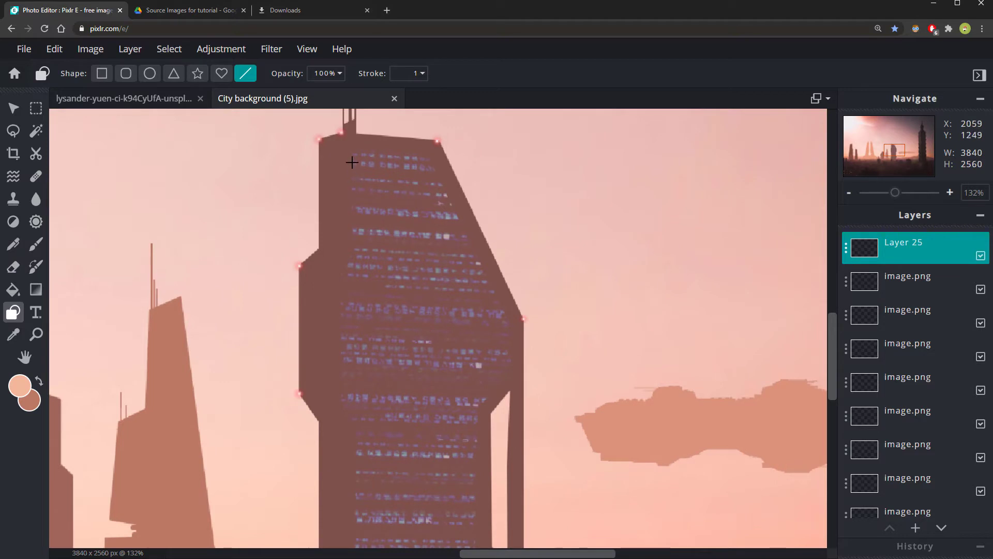
drag(351, 156, 352, 242)
click(338, 269)
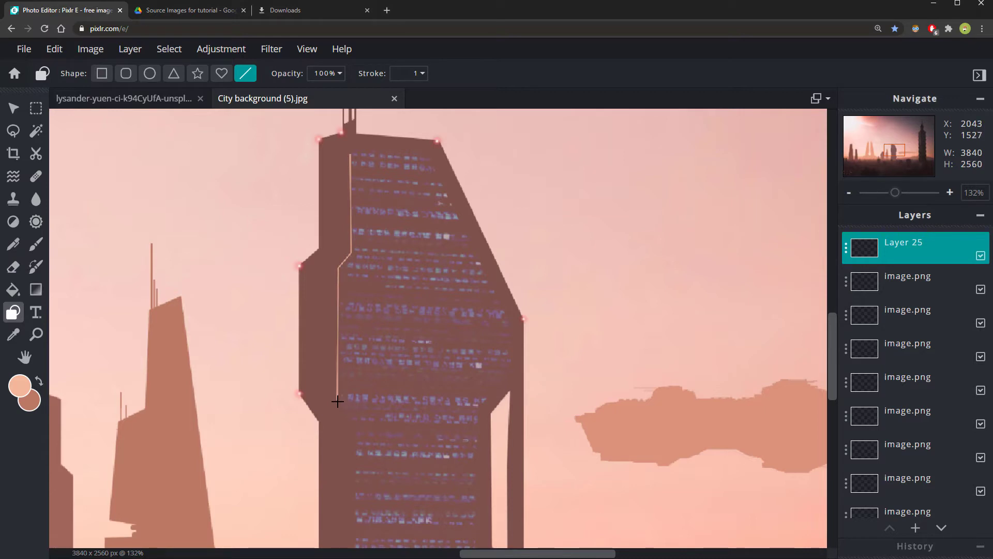
- Undo the misdrawn segment and continue the line down the left edge of the tower's lower windows
mouse_move(353, 424)
mouse_down()
mouse_move(368, 228)
mouse_move(366, 347)
mouse_up()
key(ctrl+z)
scroll(374, 234, up, 4)
mouse_move(357, 226)
mouse_down()
mouse_move(369, 201)
mouse_move(362, 486)
mouse_move(369, 505)
mouse_move(408, 265)
mouse_up()
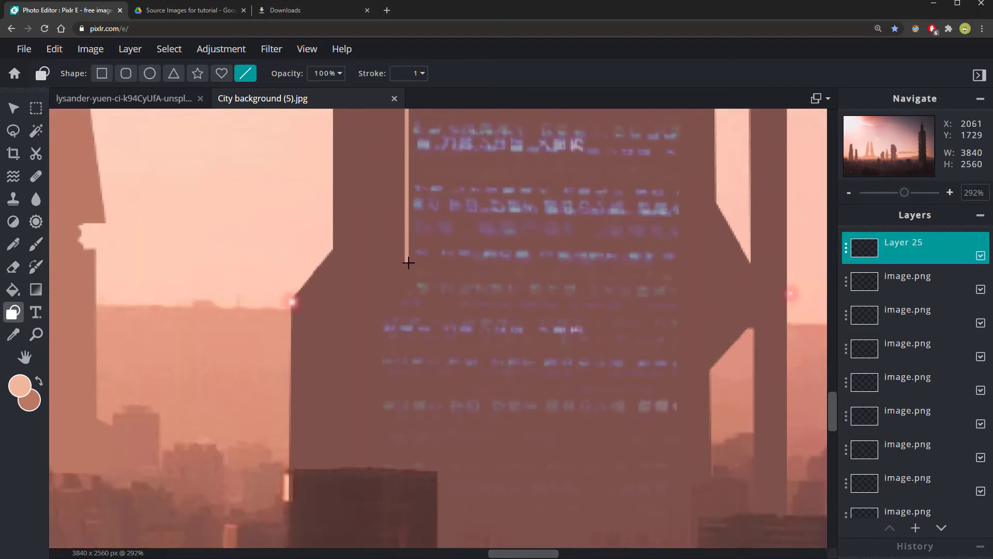
- Draw a diagonal line parallel to the tower's edge just above the opening on its right side
scroll(475, 336, up, 1)
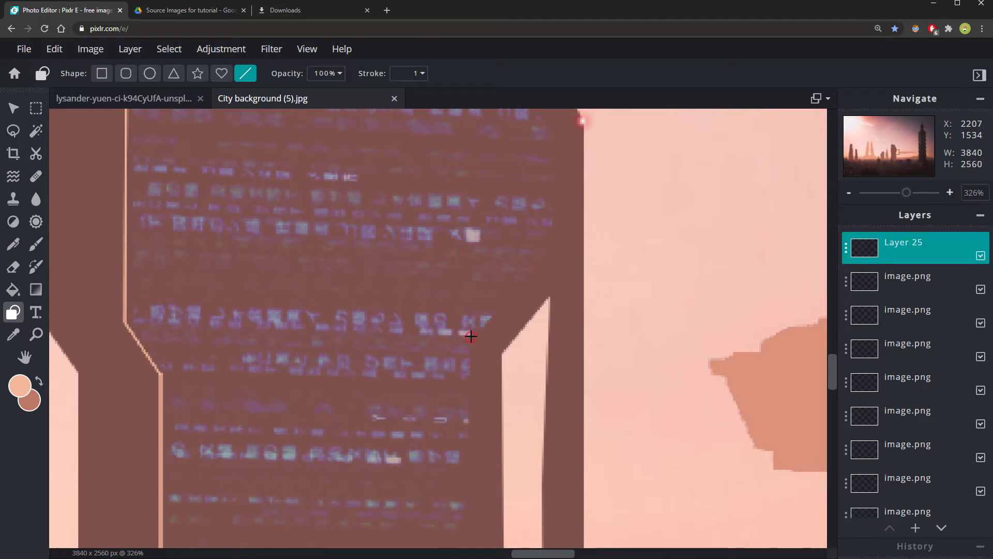
mouse_move(471, 336)
mouse_down()
mouse_move(561, 238)
mouse_move(552, 245)
mouse_up()
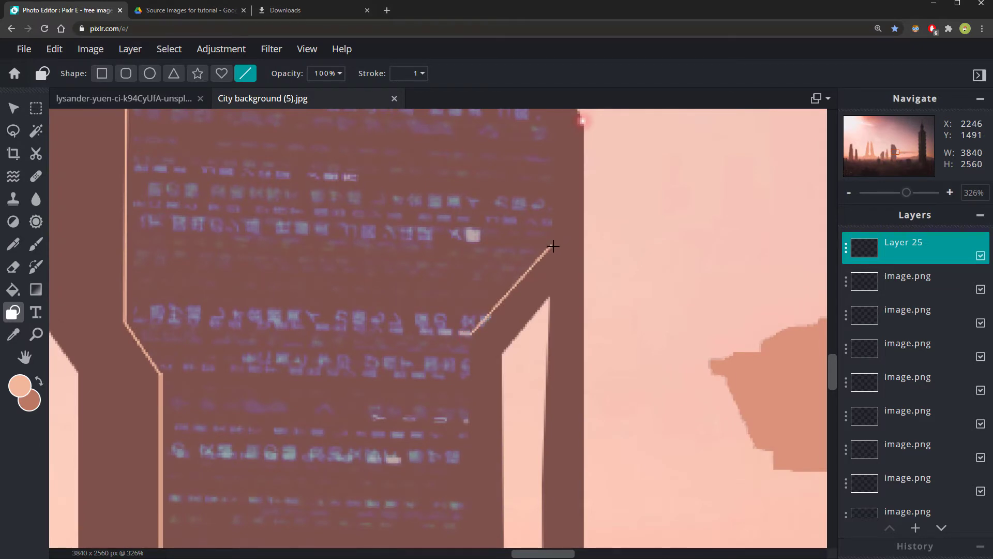
scroll(517, 337, down, 12)
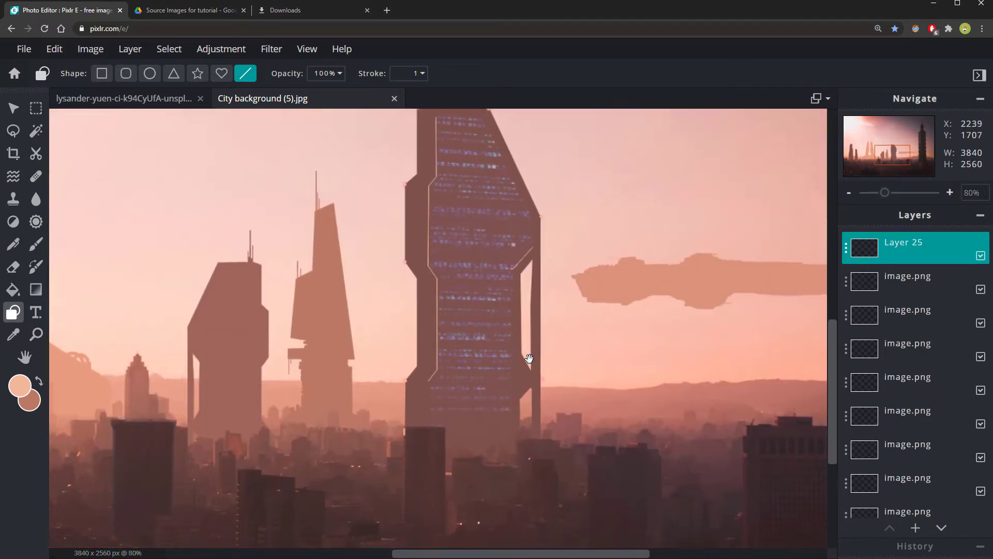
scroll(529, 358, up, 3)
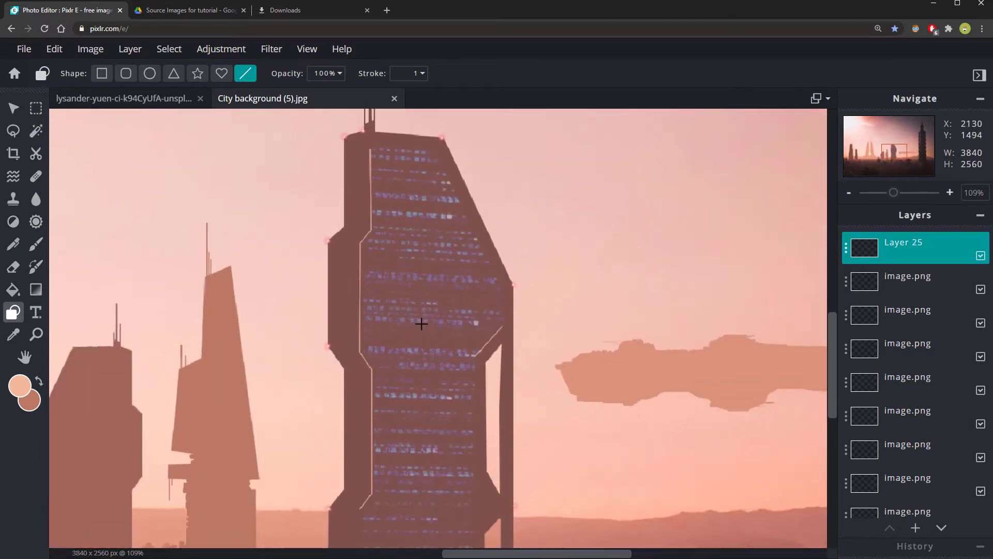
scroll(328, 297, down, 1)
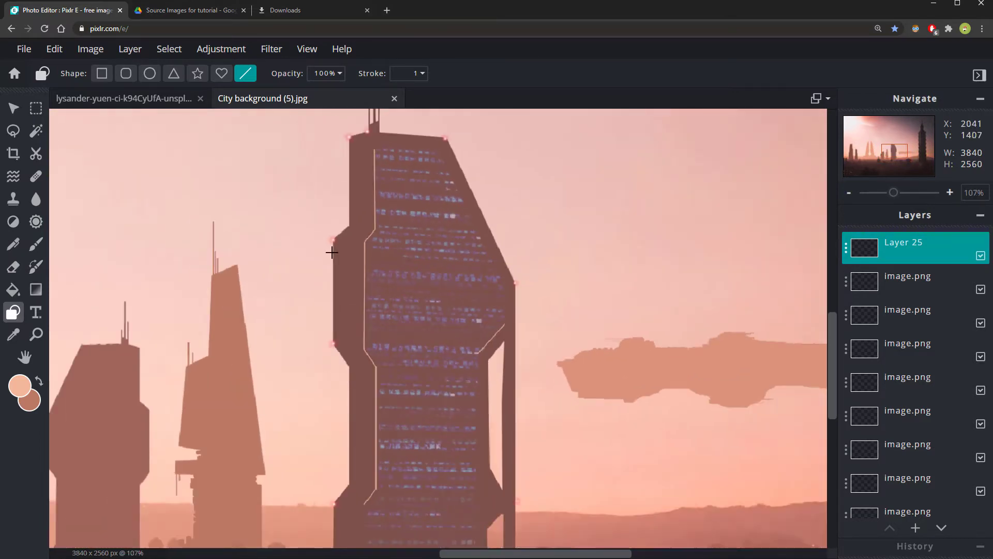
- Fade out the upper end of the line beside the tower's top windows with the soft Eraser
click(13, 267)
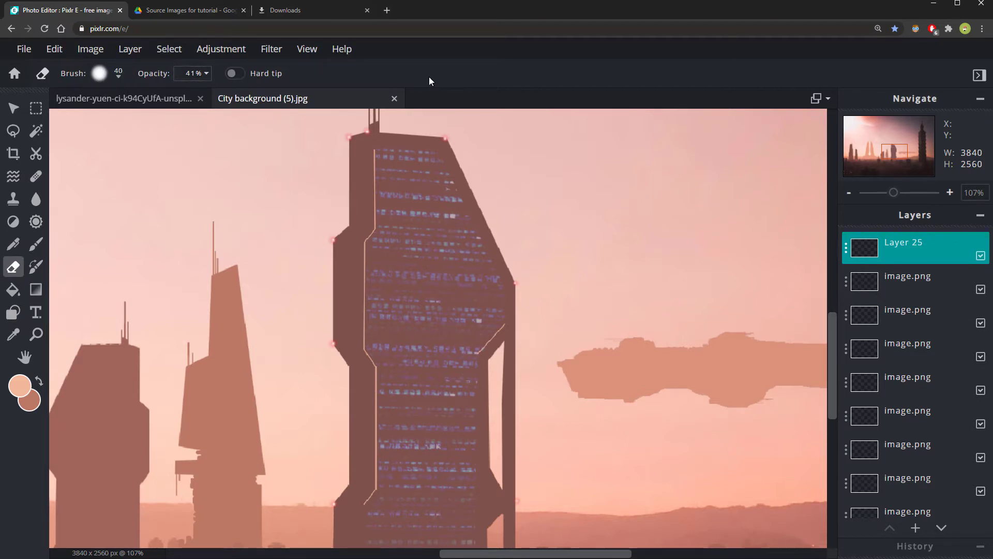
scroll(375, 153, up, 2)
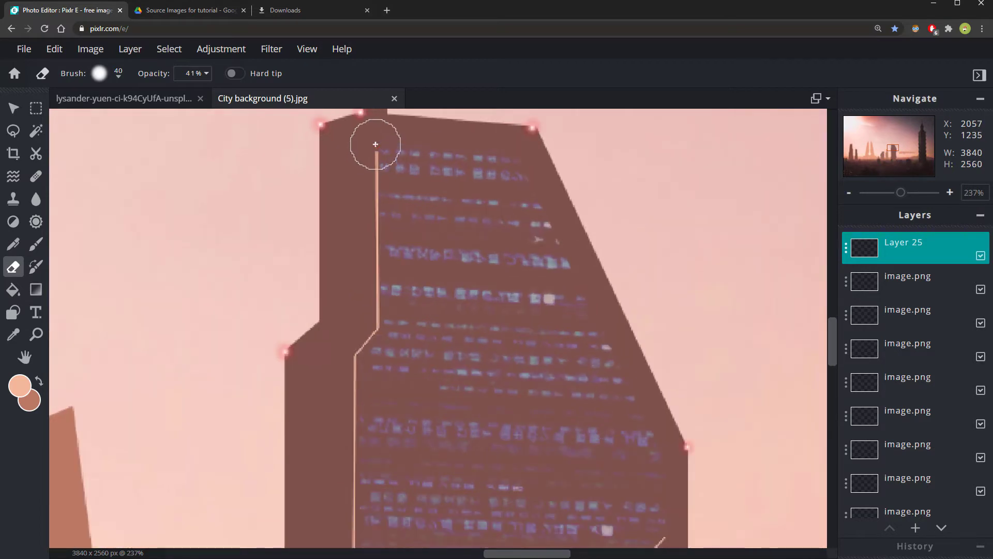
mouse_move(368, 190)
mouse_down()
mouse_move(368, 145)
mouse_move(374, 216)
mouse_move(387, 149)
mouse_move(391, 212)
mouse_move(373, 144)
mouse_move(392, 218)
mouse_move(381, 174)
mouse_up()
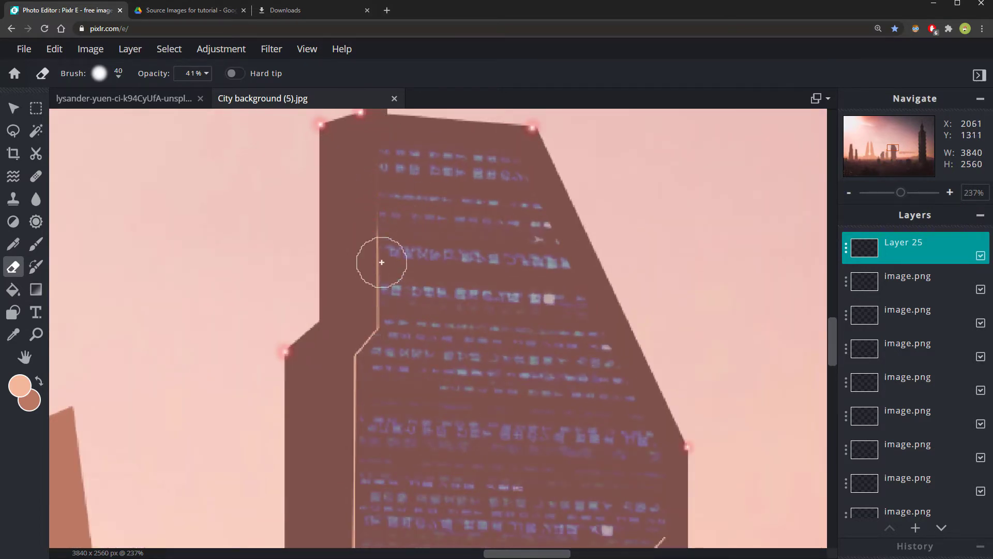
scroll(425, 310, down, 7)
scroll(422, 319, up, 4)
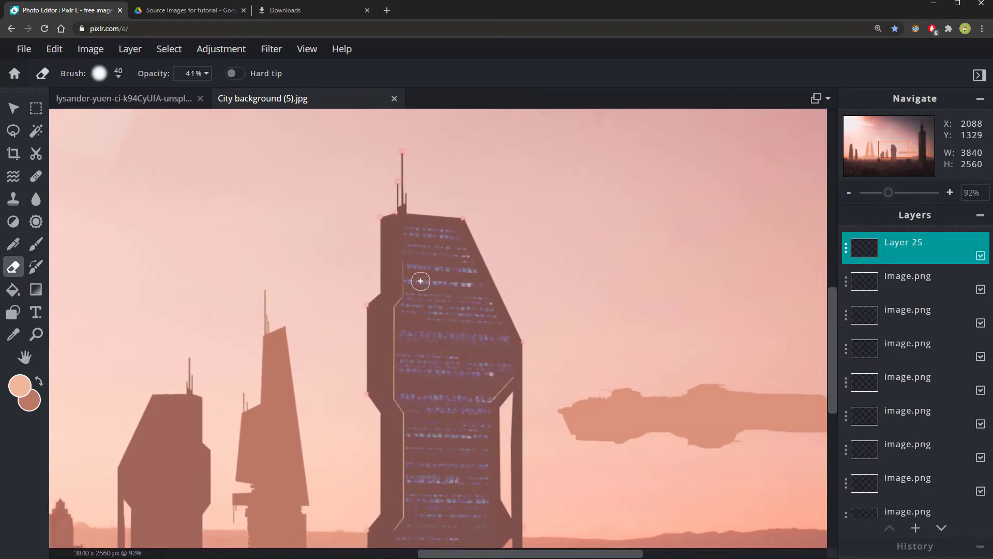
- Undo the last Eraser stroke and fade out the lower end of the light line beside the tower's bottom windows with the soft Eraser
key(ctrl+z)
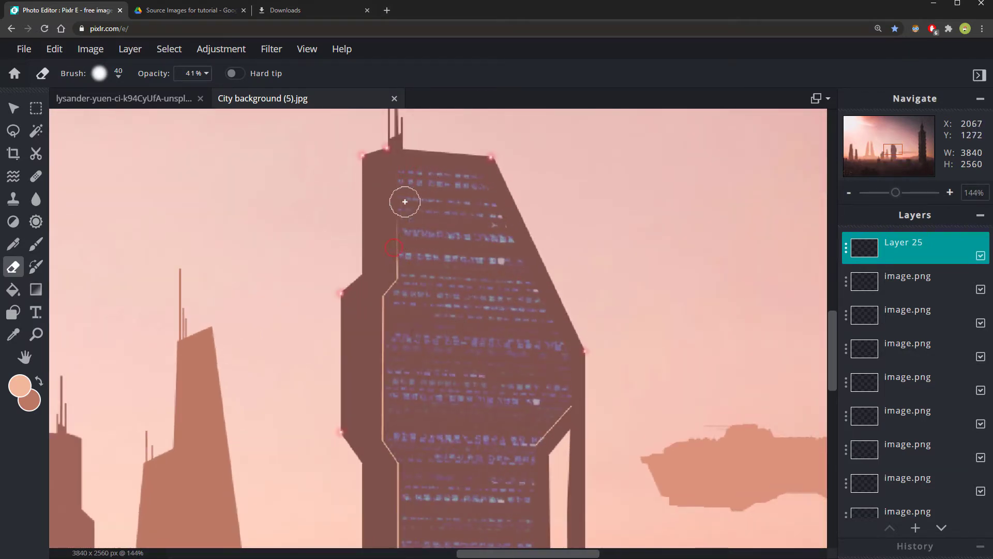
drag(432, 513, 422, 253)
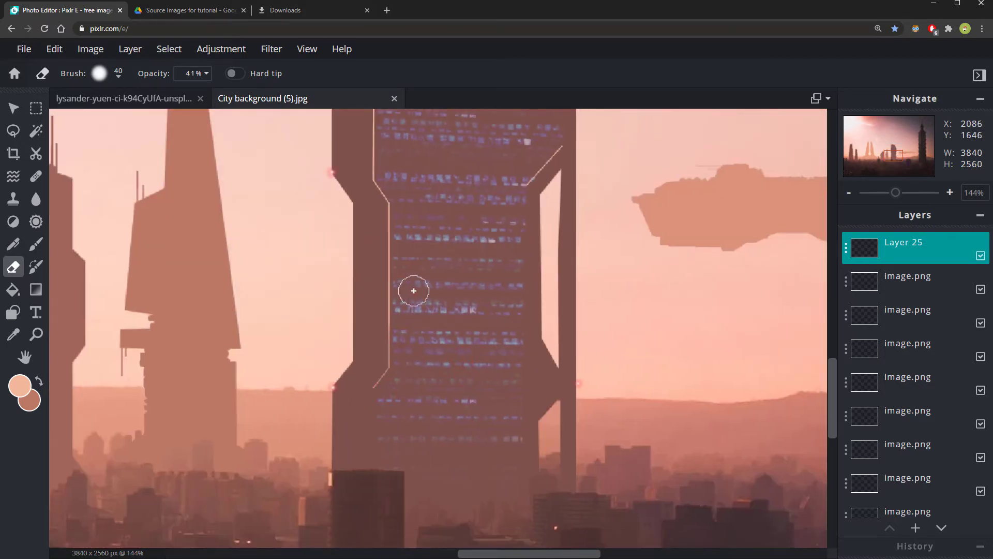
drag(380, 391, 388, 365)
mouse_move(371, 402)
mouse_down()
mouse_move(401, 248)
mouse_move(398, 340)
mouse_up()
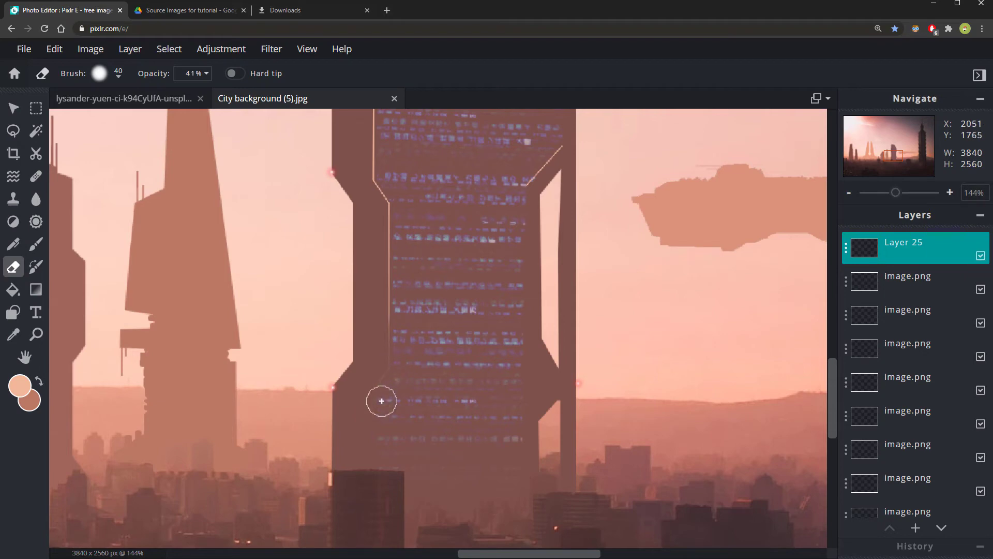
- Examine the tower's light lines and windows up close and against the whole cityscape
scroll(439, 250, down, 5)
scroll(521, 190, up, 3)
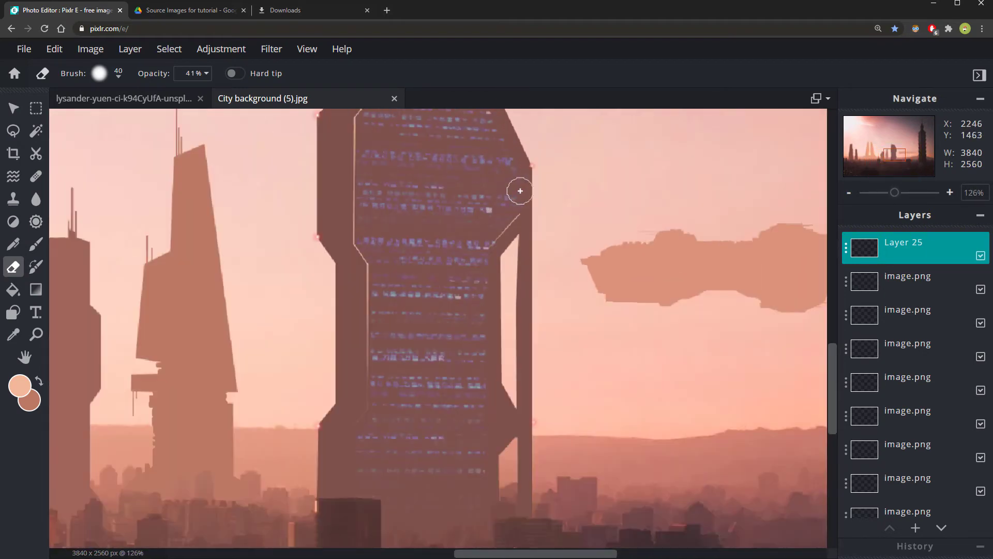
scroll(522, 207, down, 5)
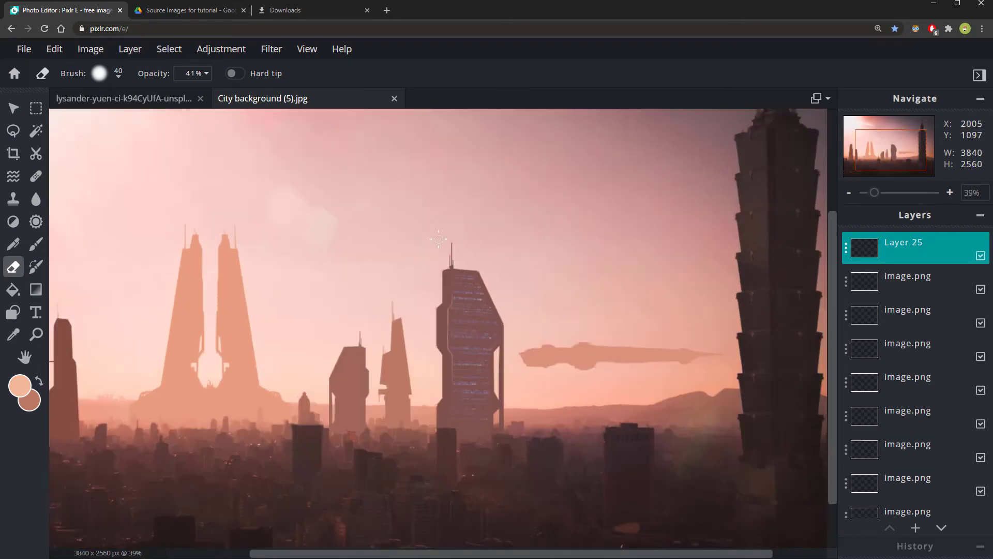
scroll(458, 367, up, 5)
scroll(454, 396, up, 1)
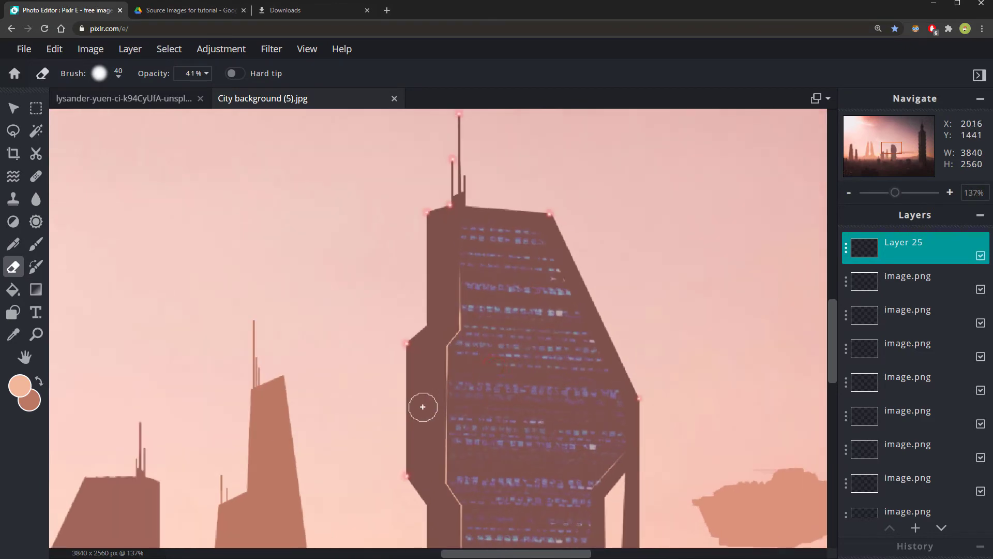
drag(457, 451, 431, 251)
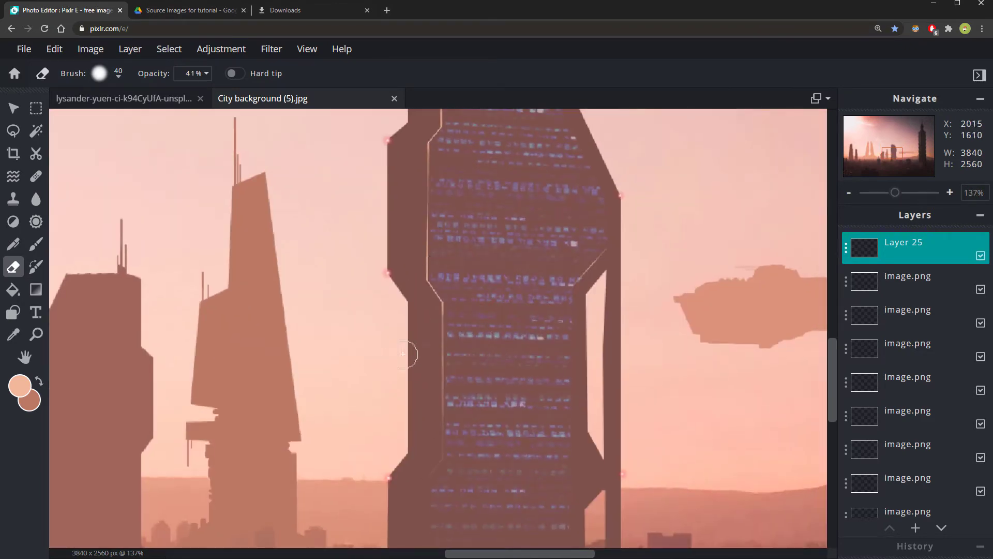
scroll(555, 288, down, 6)
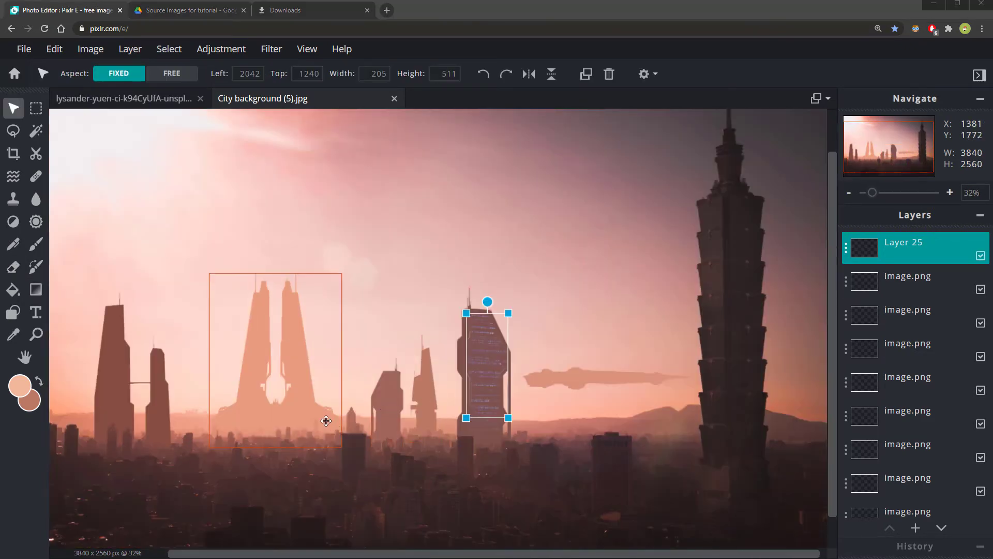
scroll(254, 464, down, 2)
scroll(255, 463, up, 2)
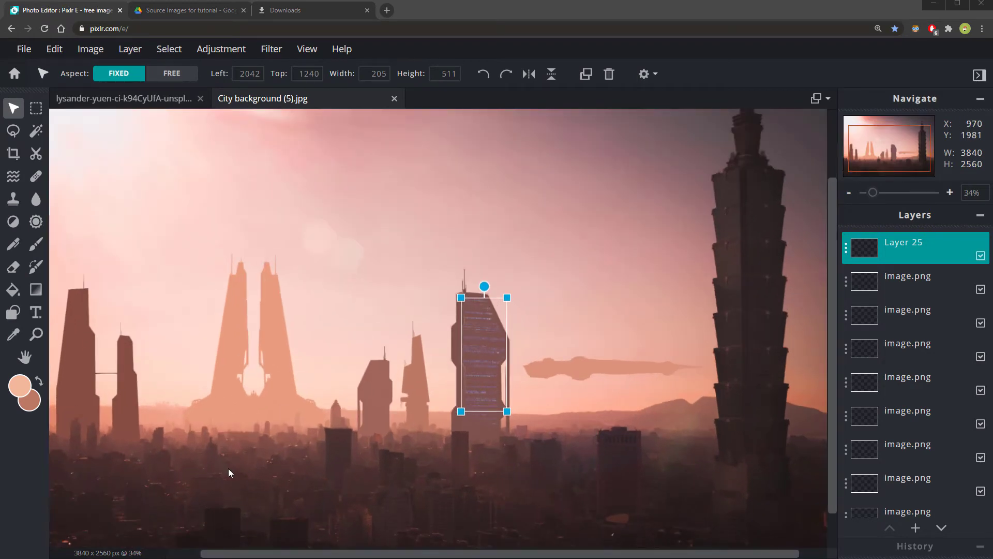
- Add cloud_PNG5.png as a layer in the city document, scale it to 2816 × 1081 and place it over the towers' bases
drag(992, 120, 609, 173)
drag(671, 266, 239, 296)
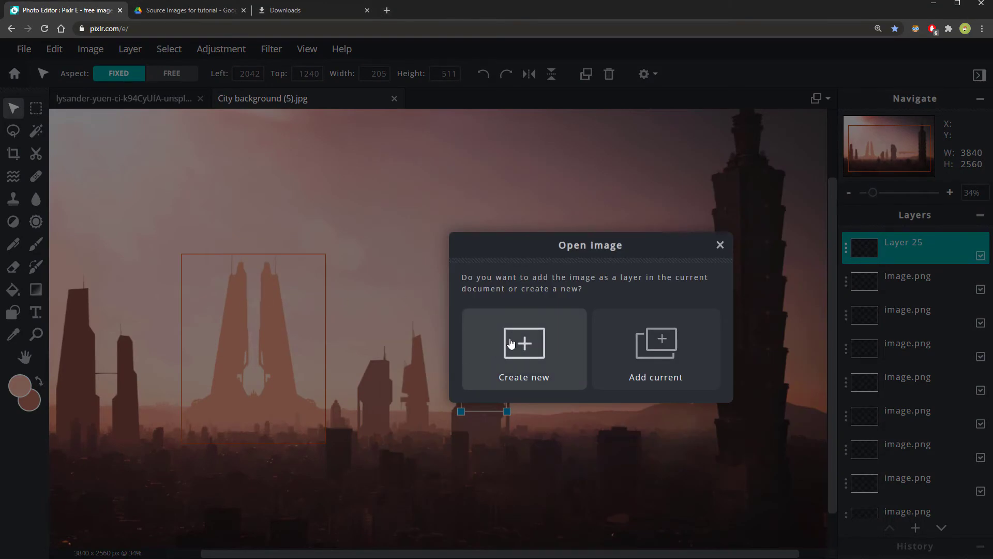
click(654, 352)
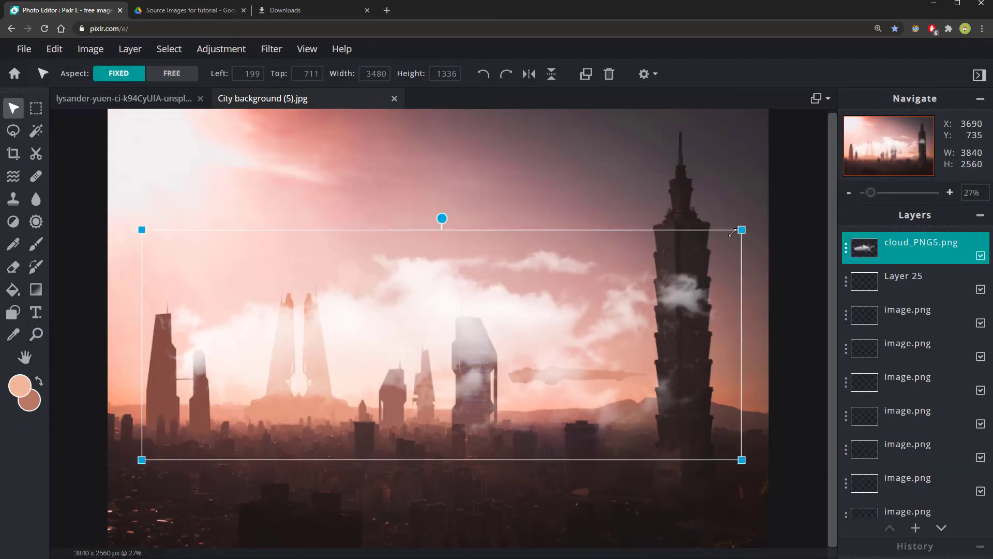
drag(742, 230, 607, 280)
drag(370, 346, 322, 386)
scroll(245, 454, up, 2)
scroll(232, 453, down, 4)
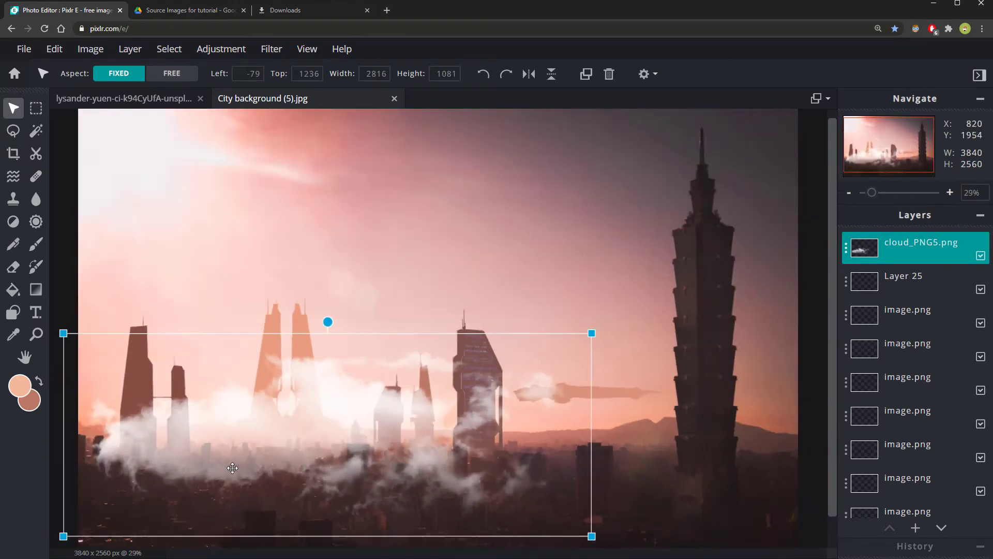
scroll(220, 453, up, 1)
scroll(220, 453, up, 1)
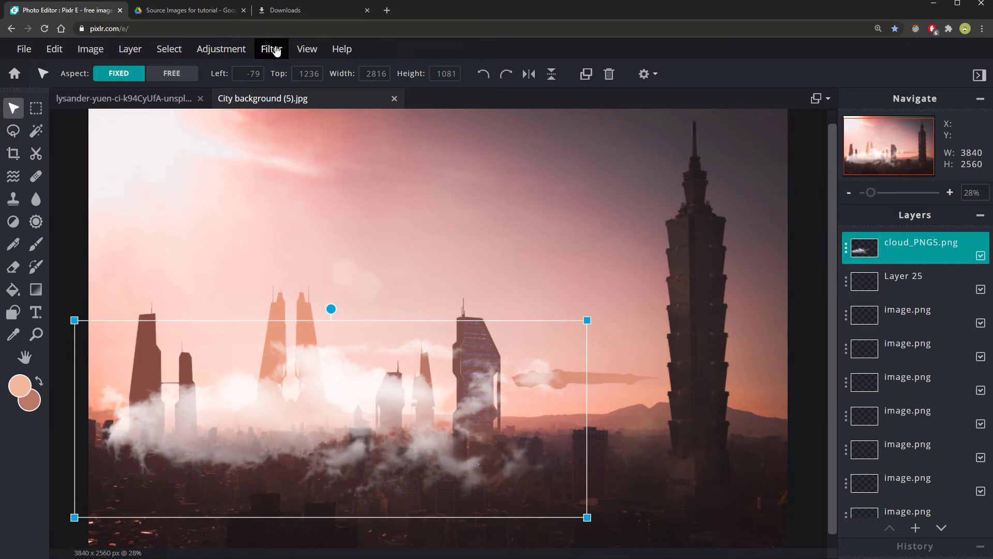
- Colorize the cloud layer with Hue & saturation, using hue -158, saturation -54 and lightness 28
click(232, 52)
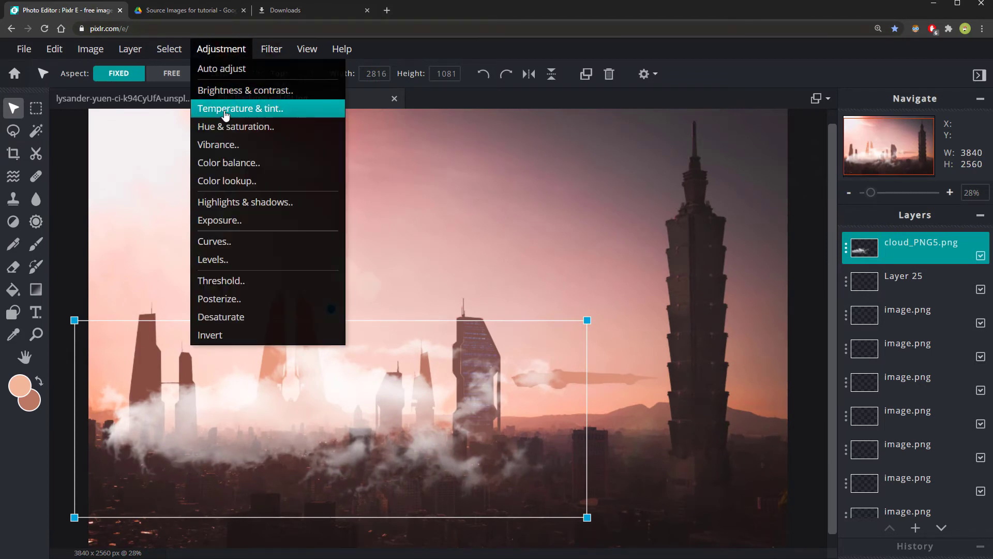
click(277, 129)
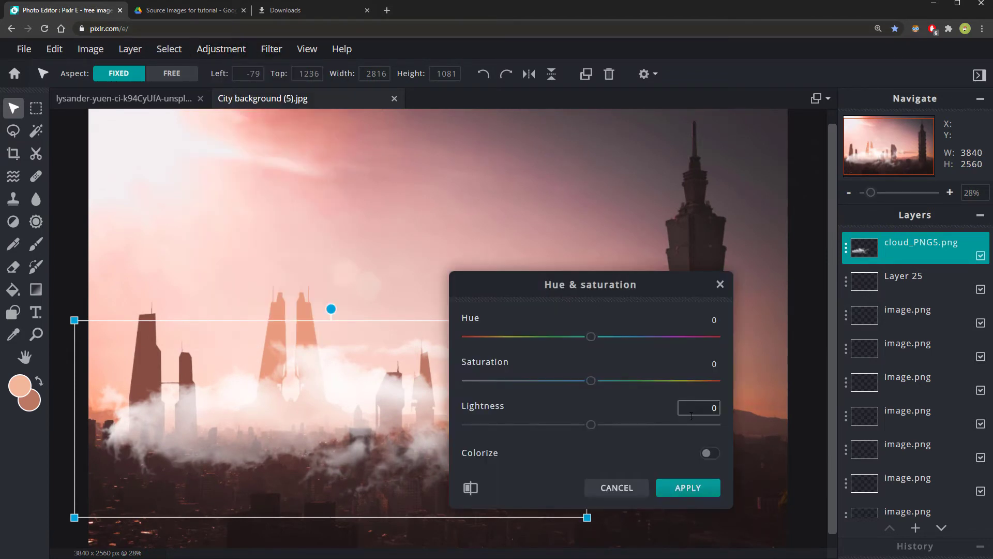
click(708, 454)
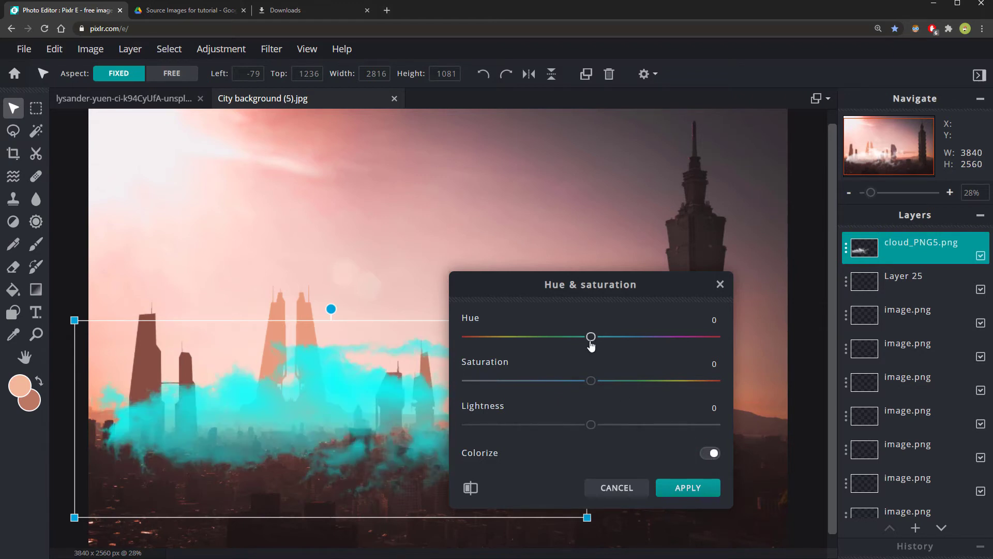
drag(571, 343, 511, 345)
drag(667, 337, 486, 338)
drag(516, 286, 592, 137)
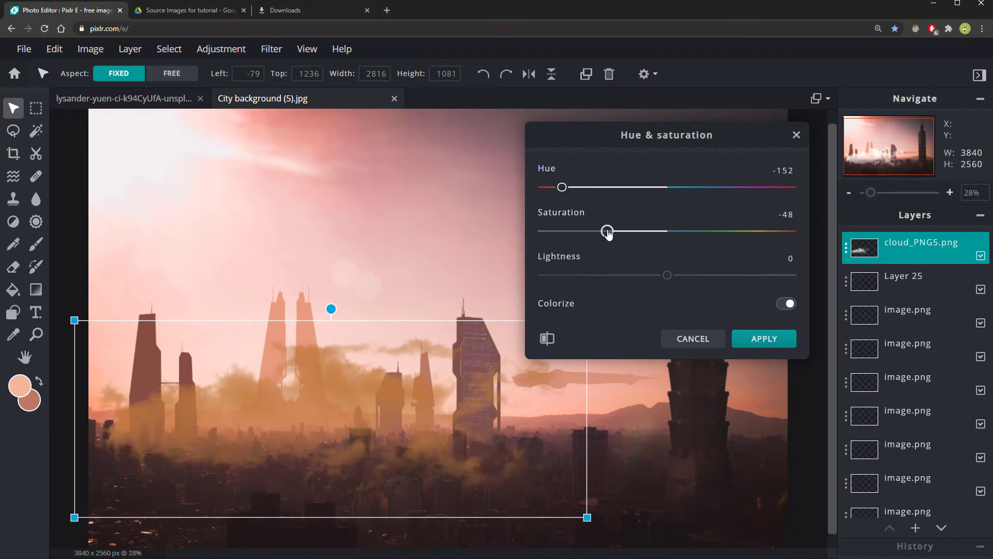
drag(667, 276, 689, 275)
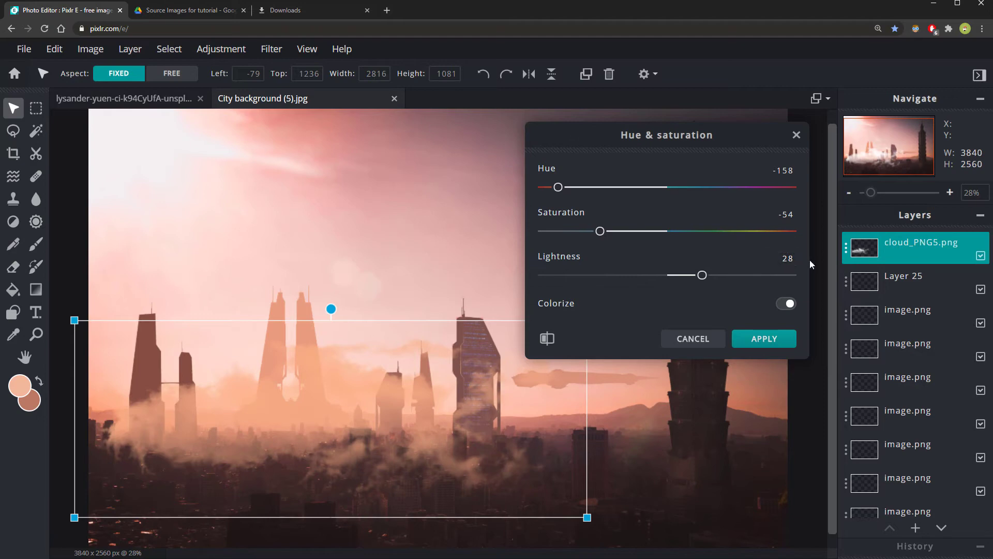
click(768, 344)
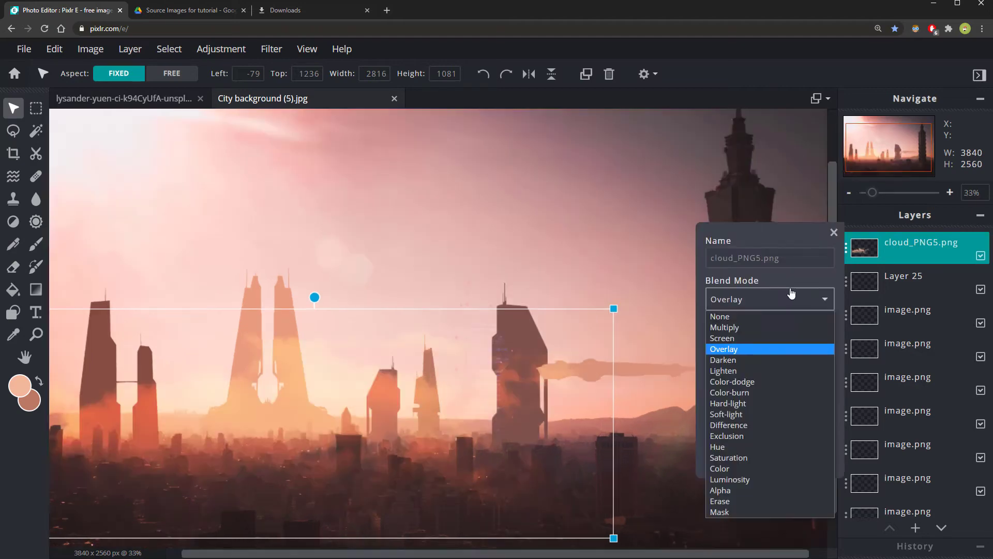
- Set the cloud layer's blend mode to Overlay and reposition the cloud along the city's horizon around the tower bases
click(731, 352)
scroll(416, 388, down, 2)
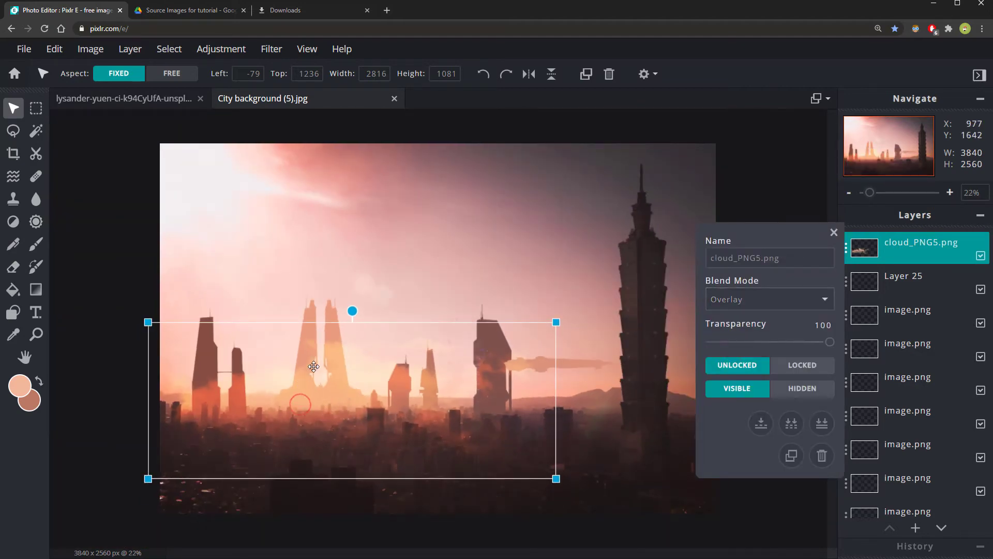
drag(306, 397, 314, 388)
scroll(393, 362, up, 3)
scroll(293, 380, down, 4)
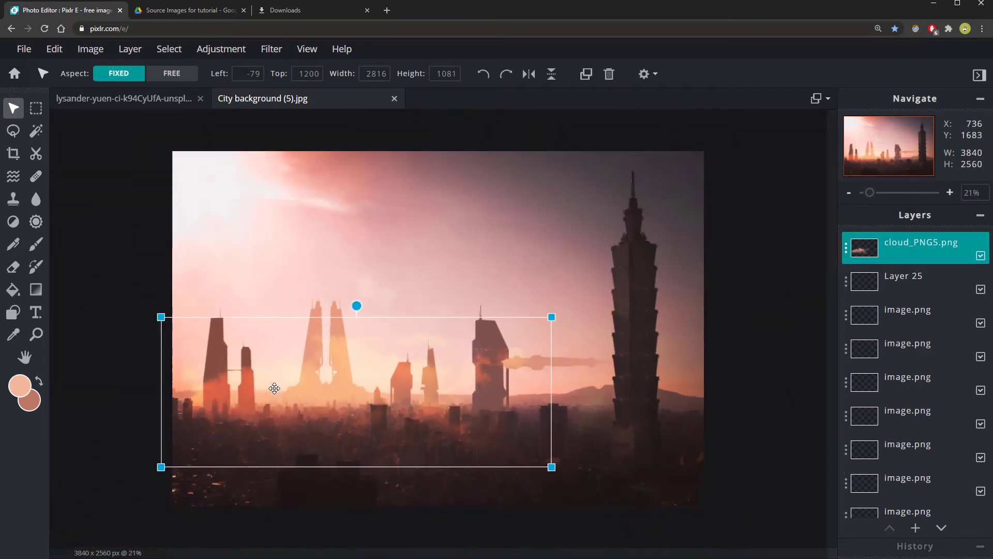
scroll(393, 389, up, 3)
drag(432, 388, 423, 407)
scroll(381, 419, up, 2)
mouse_move(218, 412)
mouse_down()
mouse_move(233, 414)
mouse_move(226, 421)
mouse_up()
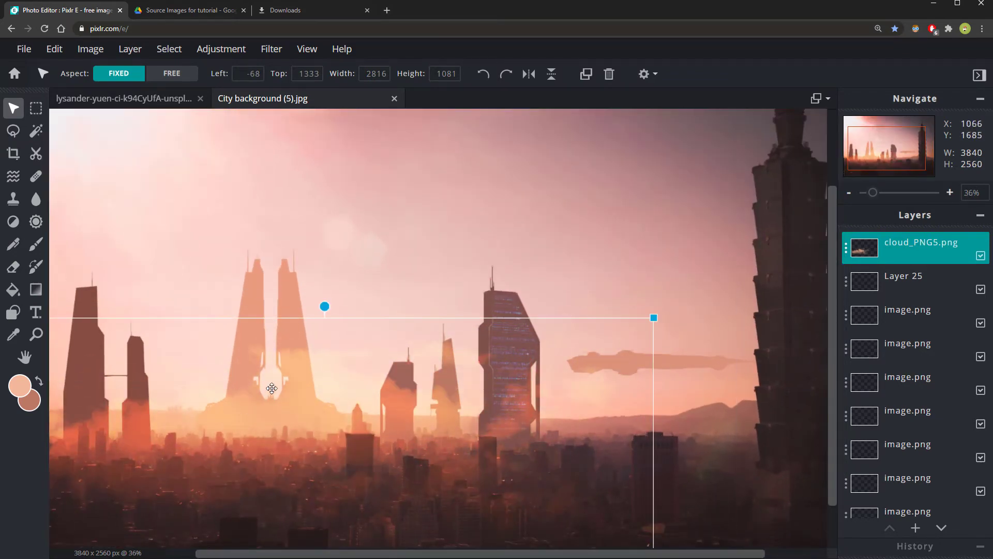
drag(225, 462, 269, 423)
scroll(243, 409, up, 2)
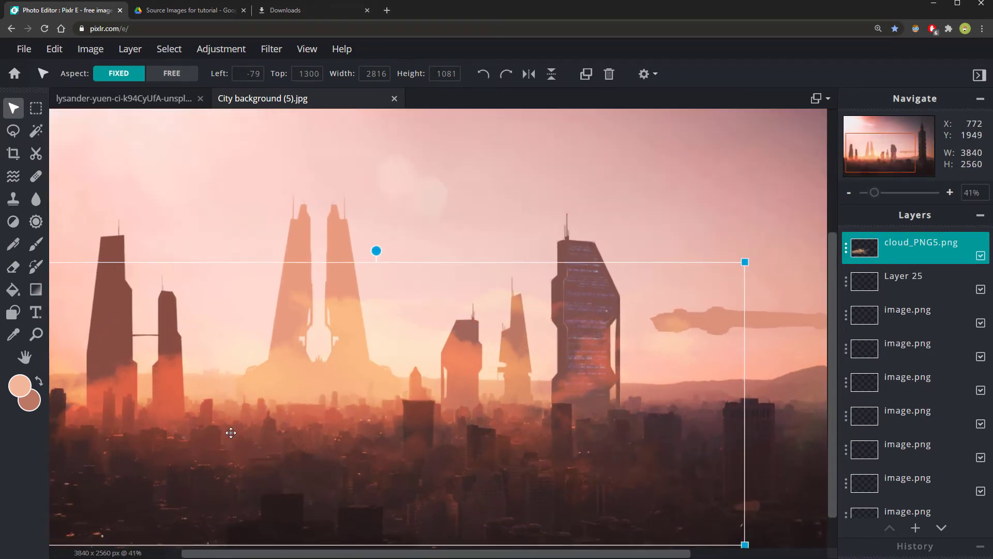
- Reduce the cloud layer's saturation to -68 with the Hue & saturation adjustment
click(238, 52)
click(257, 126)
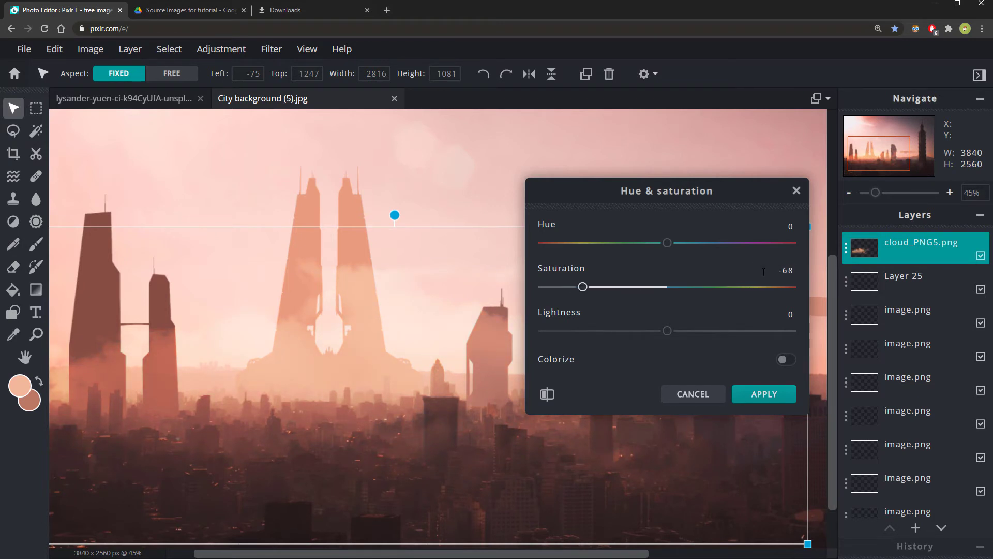
click(774, 397)
- Scale the cloud layer down to 2616 × 1004 and move it to left -45, top 1307
scroll(491, 426, down, 3)
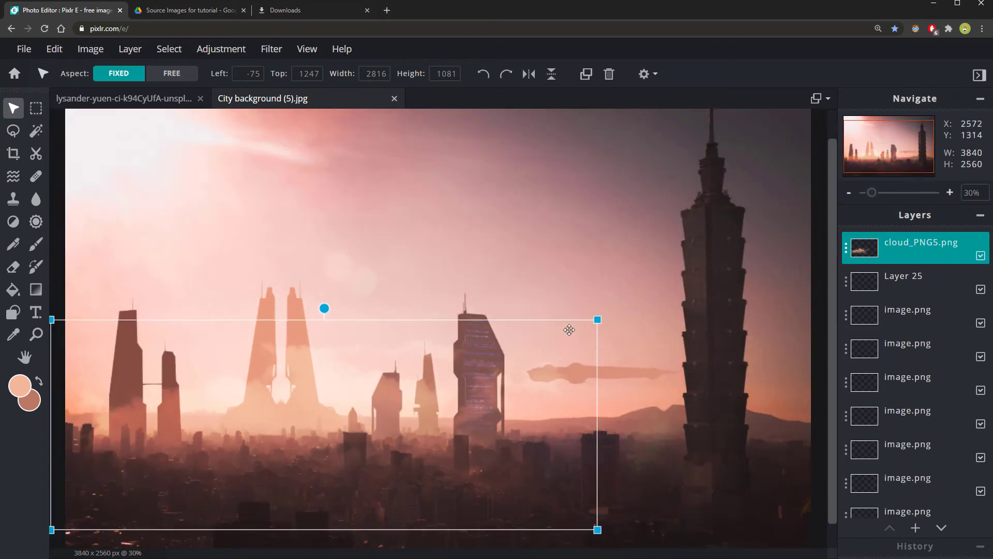
drag(598, 321, 558, 333)
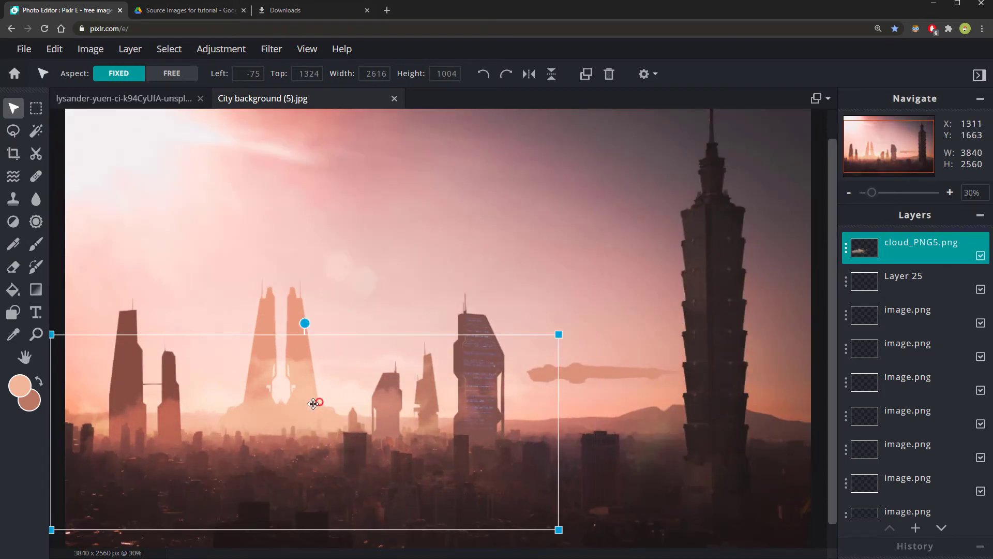
drag(333, 401, 326, 397)
drag(322, 429, 330, 393)
scroll(215, 523, up, 2)
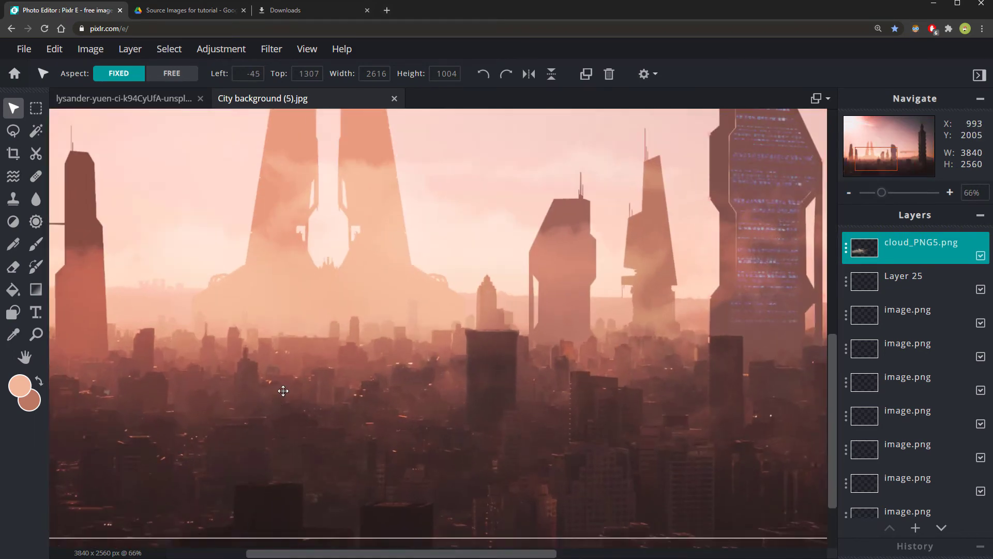
scroll(292, 481, down, 5)
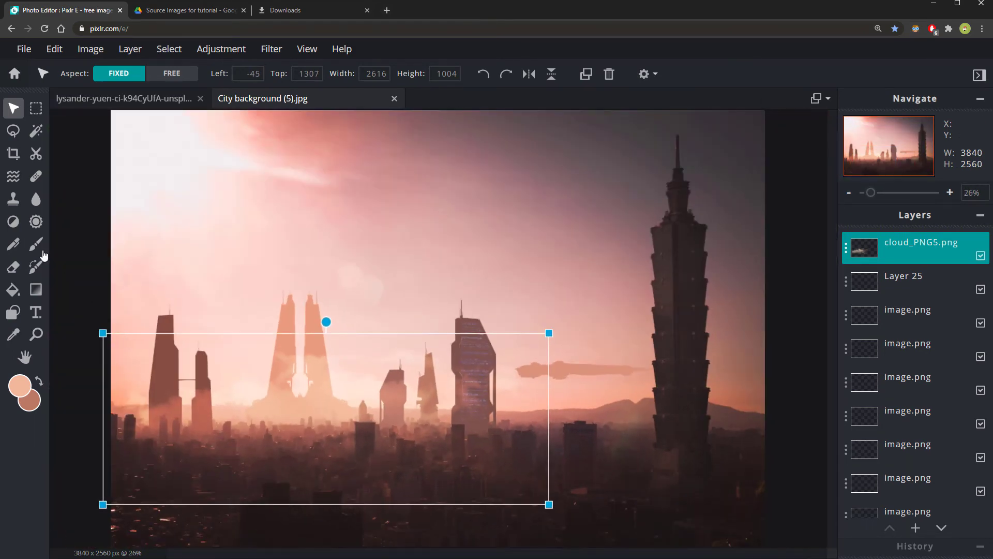
- Switch to the Eraser and set its brush size to 314 px
key(e)
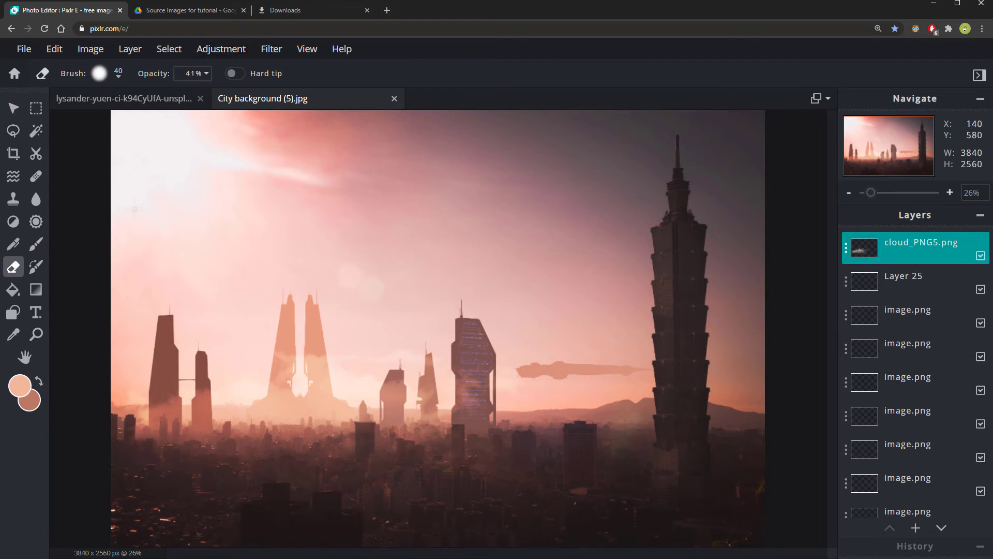
click(119, 73)
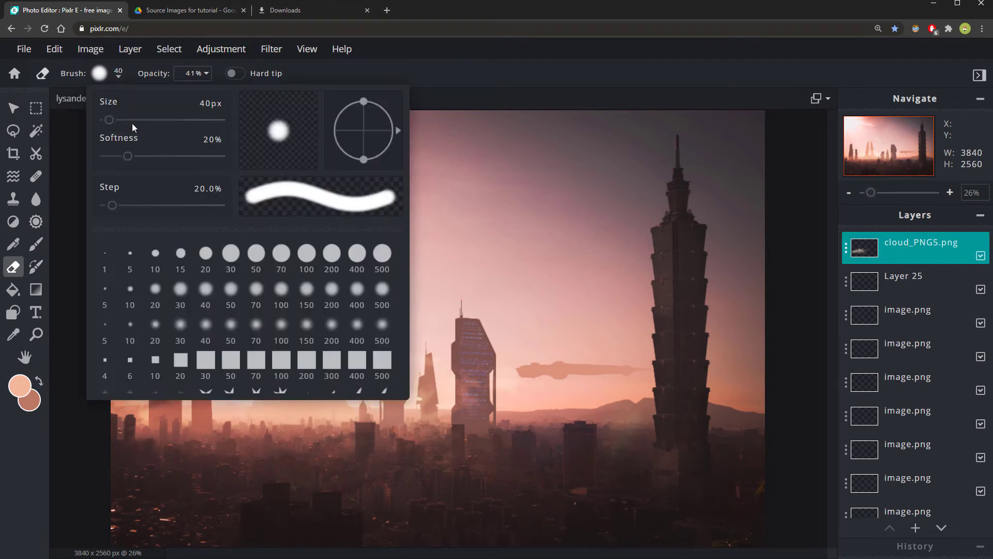
drag(132, 123, 143, 124)
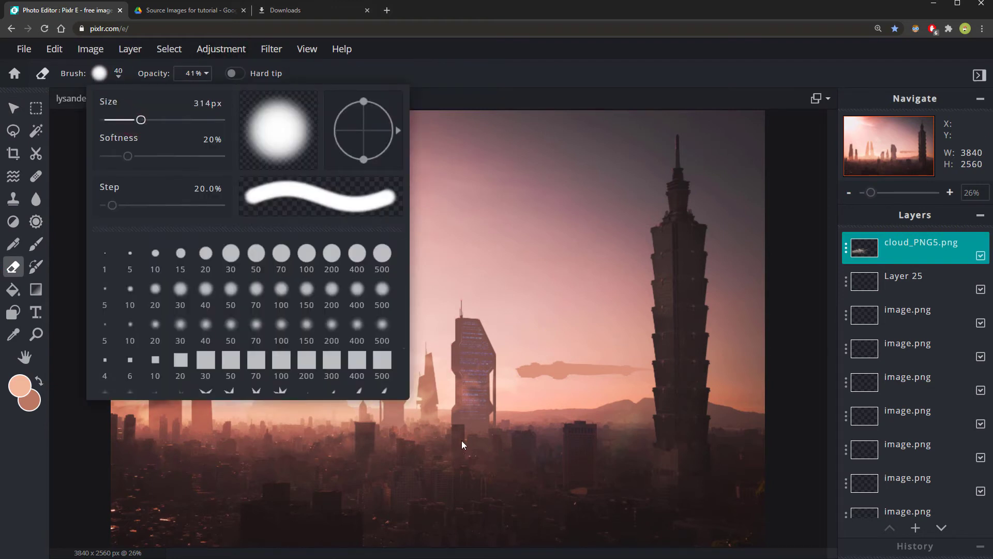
scroll(462, 441, up, 2)
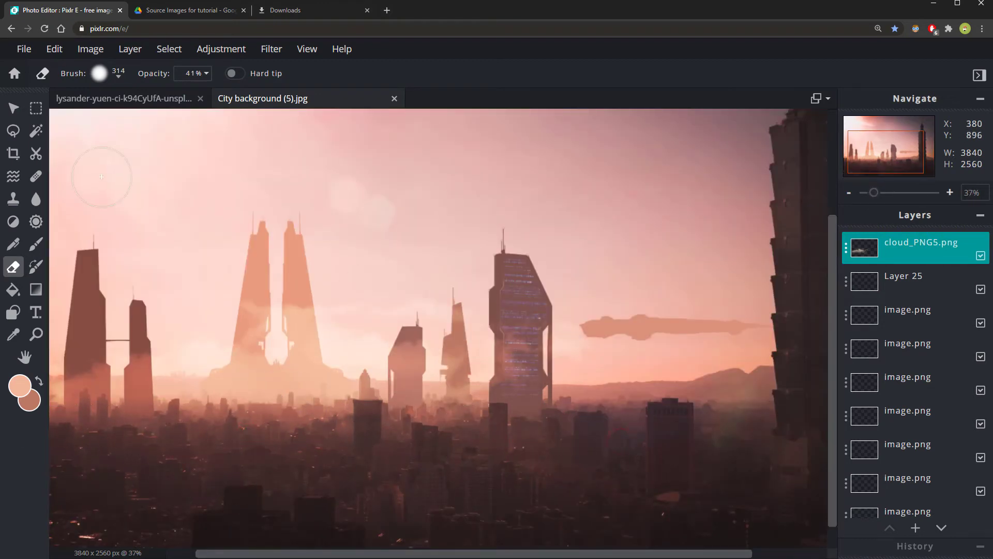
- Move the cloud layer lower over the tower bases, fine-tune its size from its corners and deselect it
click(14, 108)
drag(222, 310, 231, 379)
scroll(232, 380, down, 1)
mouse_move(357, 433)
mouse_down()
mouse_move(417, 411)
mouse_move(349, 420)
mouse_move(351, 436)
mouse_up()
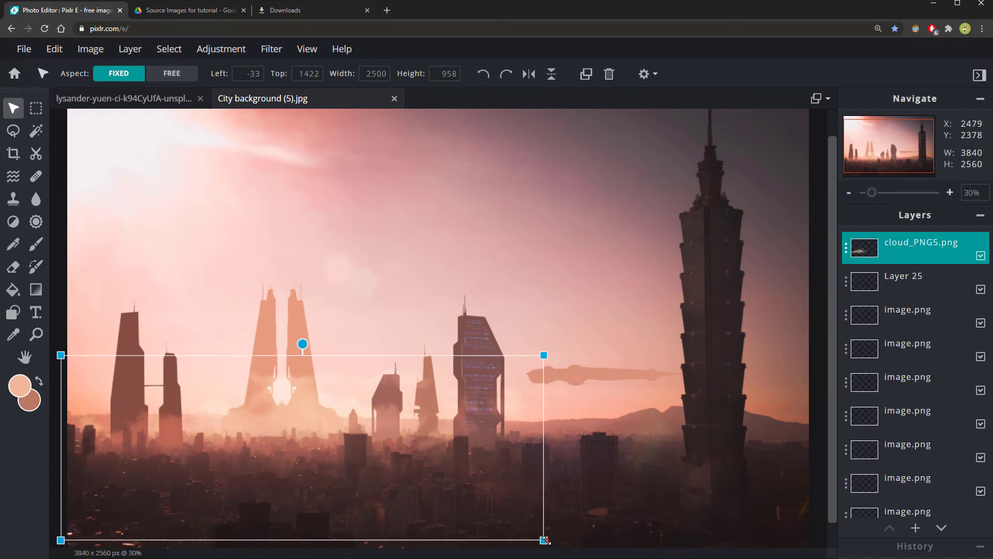
drag(544, 540, 558, 545)
drag(558, 355, 571, 346)
click(488, 207)
scroll(489, 207, down, 1)
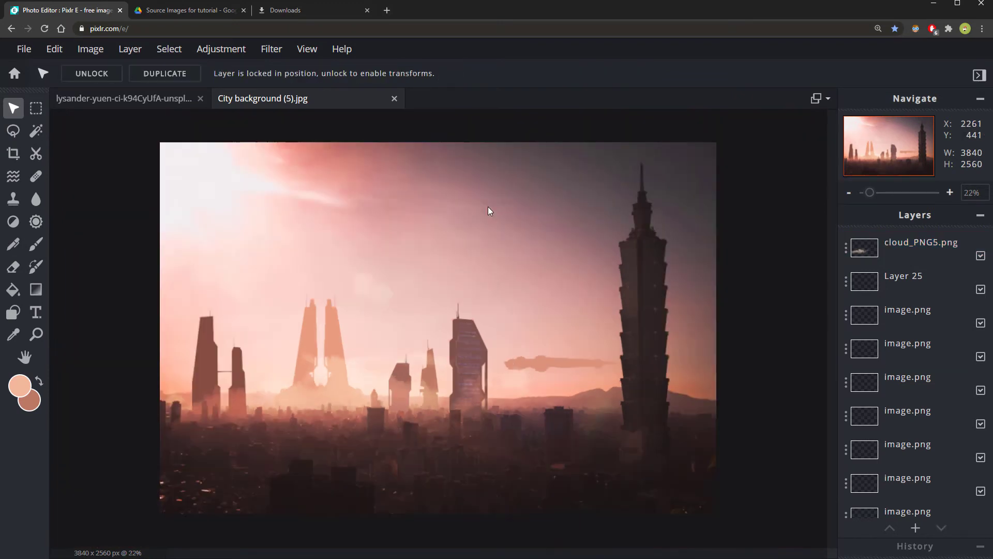
scroll(543, 207, up, 1)
scroll(568, 207, down, 1)
scroll(581, 211, up, 1)
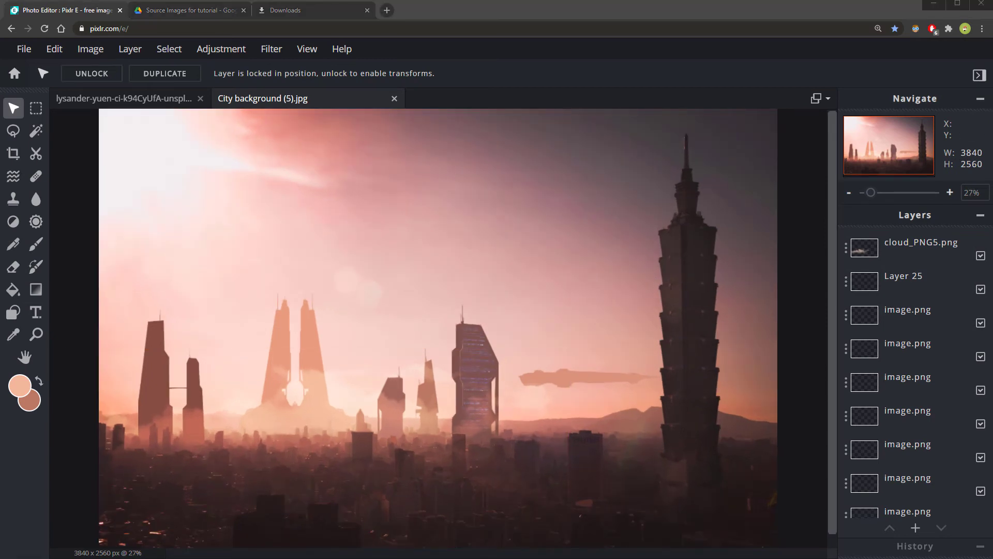
- Add the Saturn rings image from the downloaded folder to the current document as a layer and move it to left 1763, top 335
key(alt+Tab)
click(670, 417)
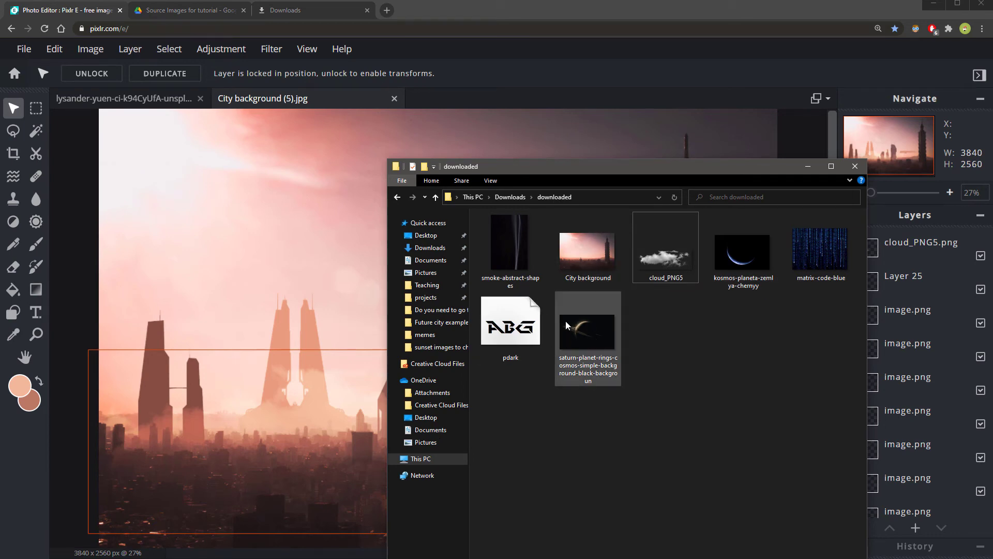
drag(583, 328, 311, 207)
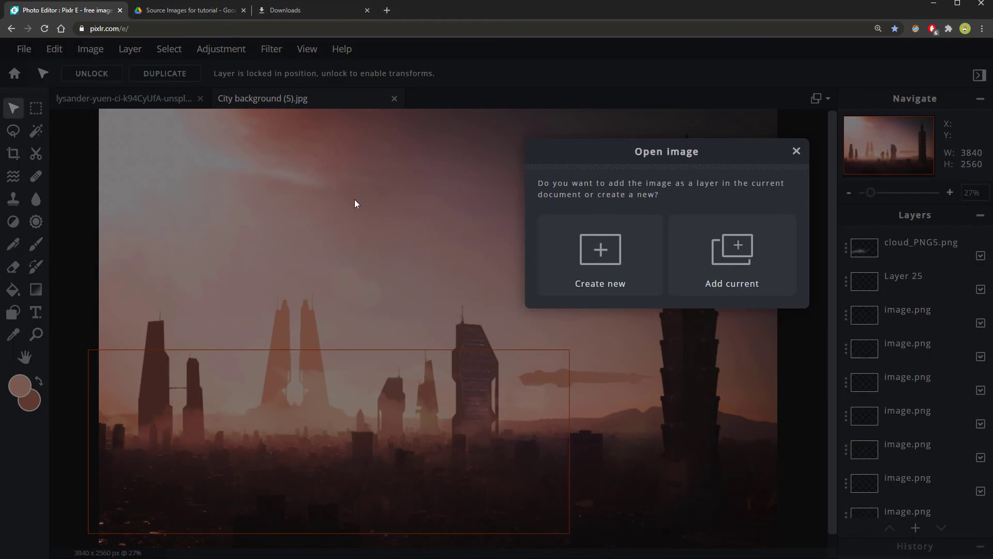
click(723, 257)
drag(434, 285, 515, 214)
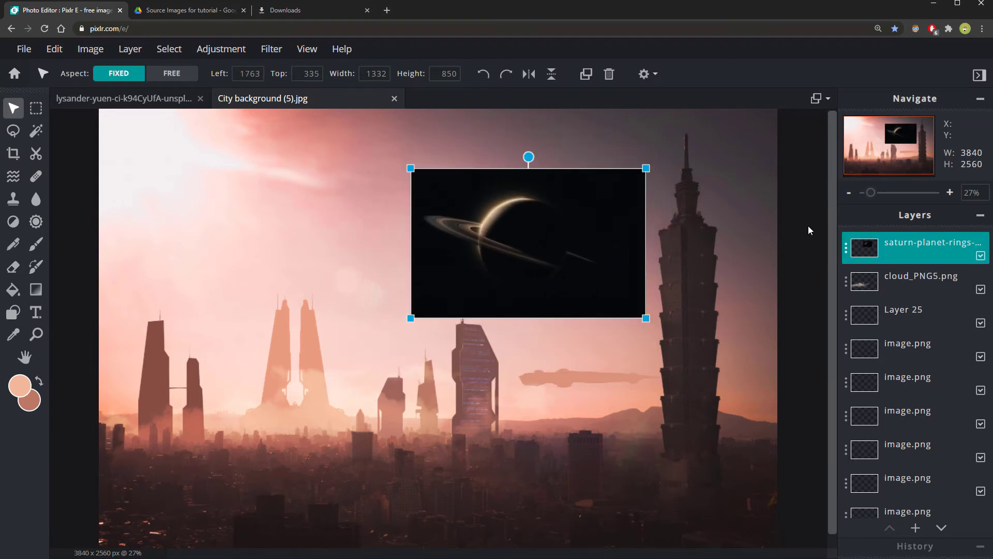
- Set the Saturn layer's blend mode to Screen
click(846, 249)
click(749, 306)
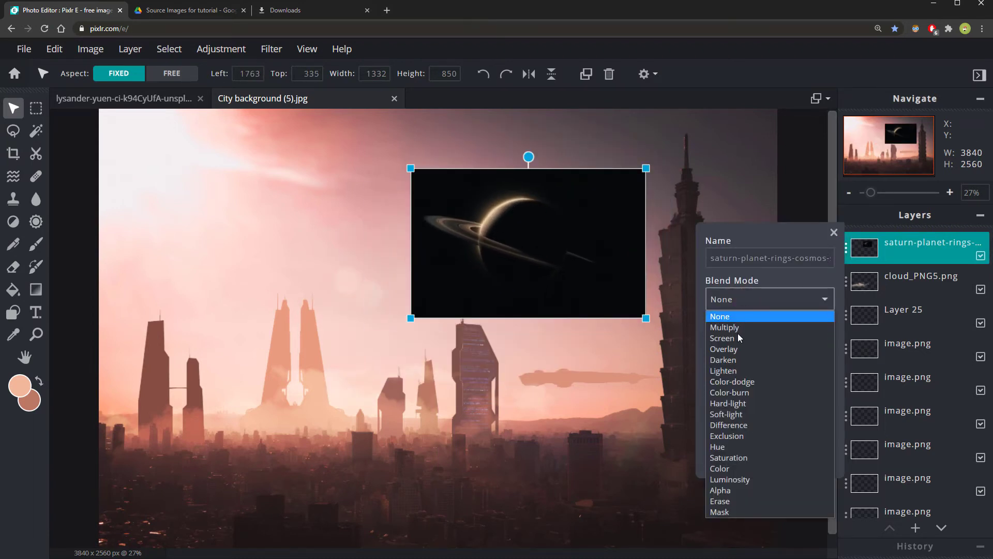
click(740, 340)
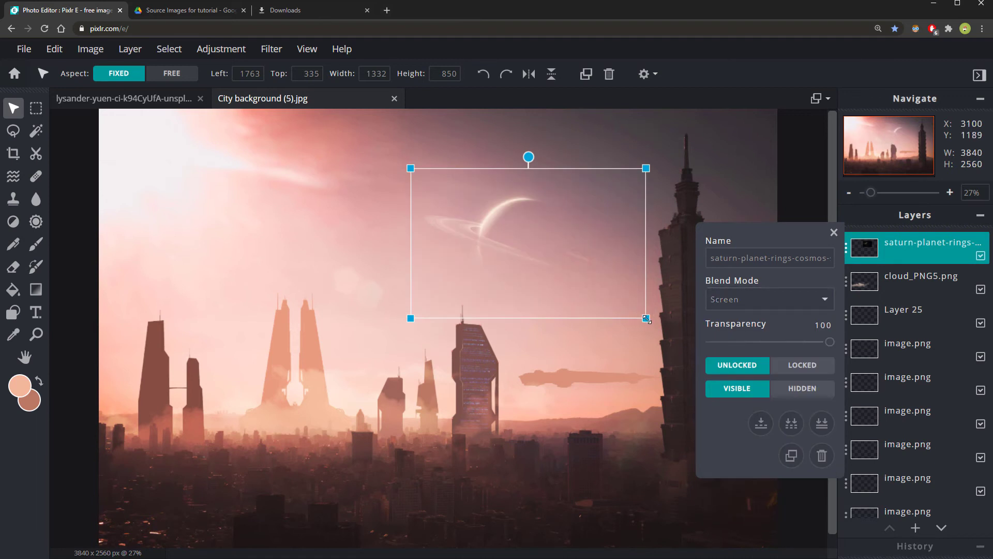
- Enlarge the Saturn layer to 2357 × 1504 and position it in the sky behind the tall tower
drag(646, 319, 829, 402)
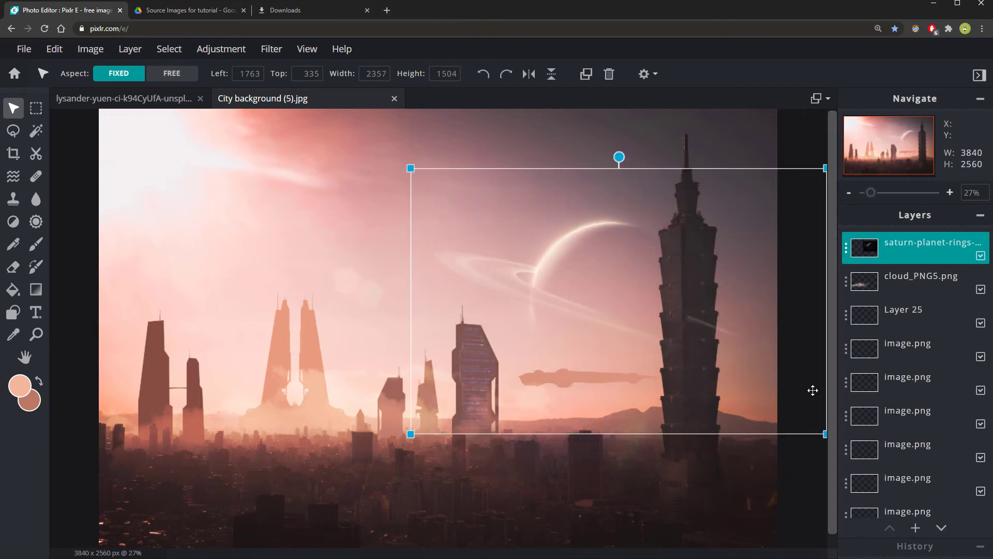
drag(674, 304, 625, 252)
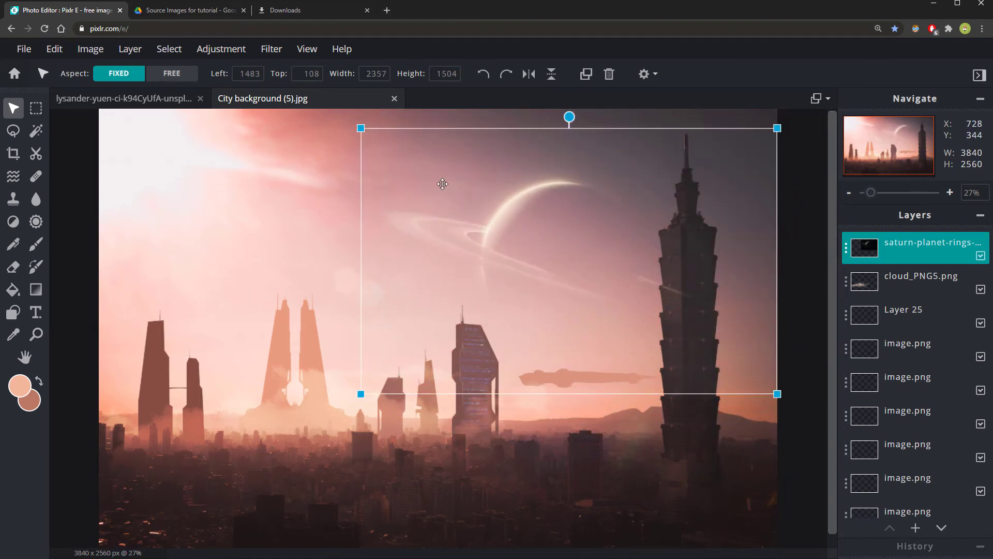
drag(534, 205, 531, 215)
- Erase the Saturn ring where it crosses the tall tower, using the Eraser at 100% opacity
click(13, 267)
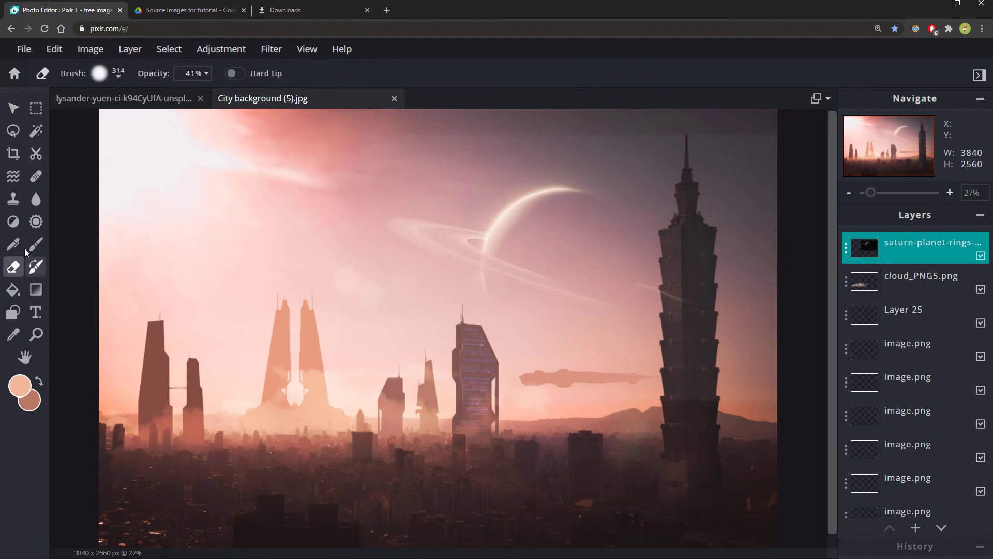
click(195, 73)
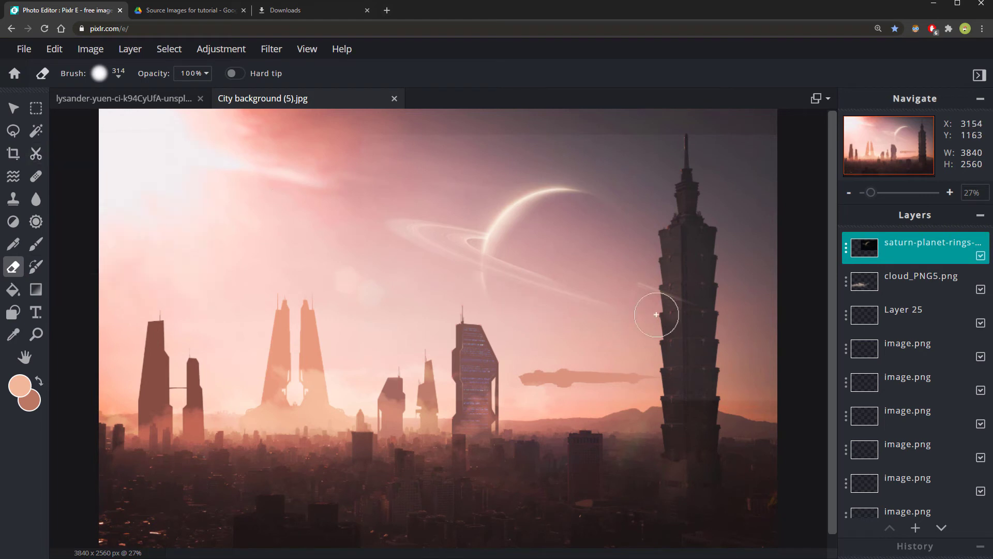
mouse_move(690, 291)
mouse_down()
mouse_move(687, 317)
mouse_move(692, 265)
mouse_move(677, 305)
mouse_move(680, 293)
mouse_move(685, 356)
mouse_up()
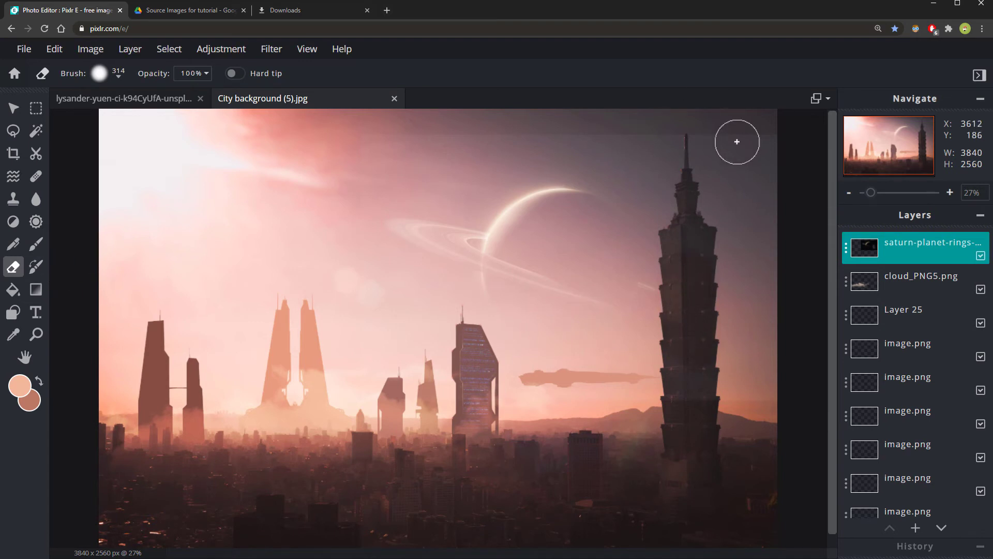
scroll(579, 215, down, 1)
scroll(664, 201, up, 1)
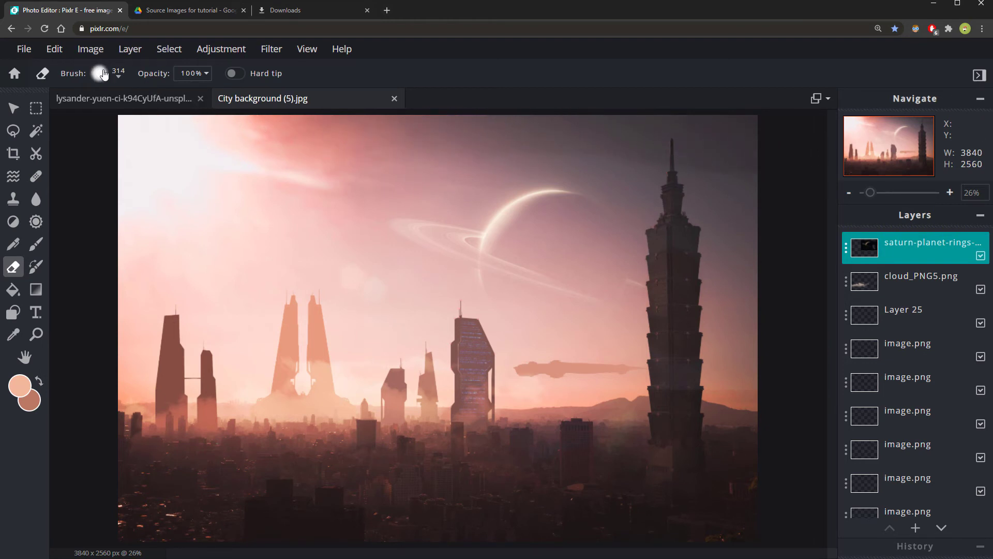
- Undo the last eraser stroke and set the Eraser brush to 100% softness and a size of about 437 px
key(ctrl+z)
click(119, 77)
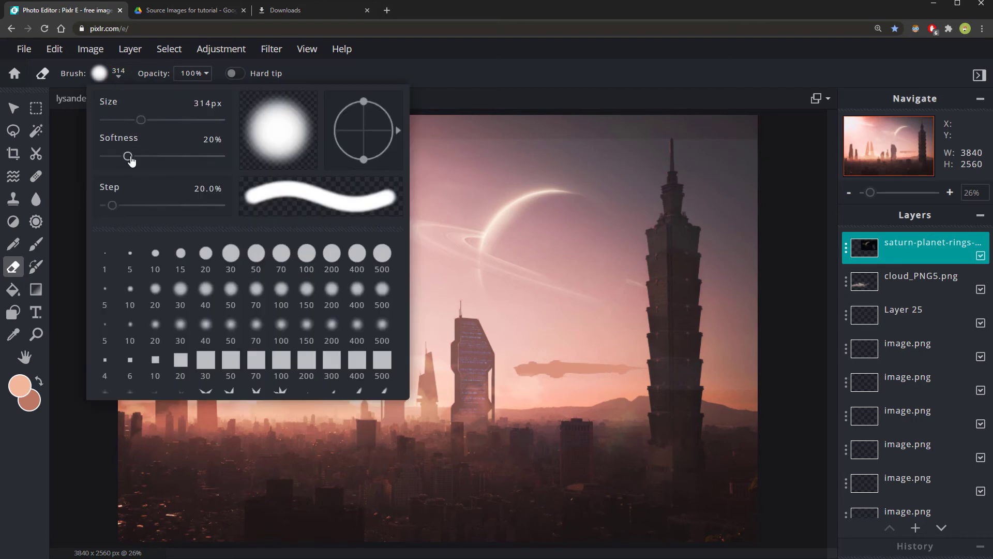
drag(131, 161, 252, 166)
click(539, 130)
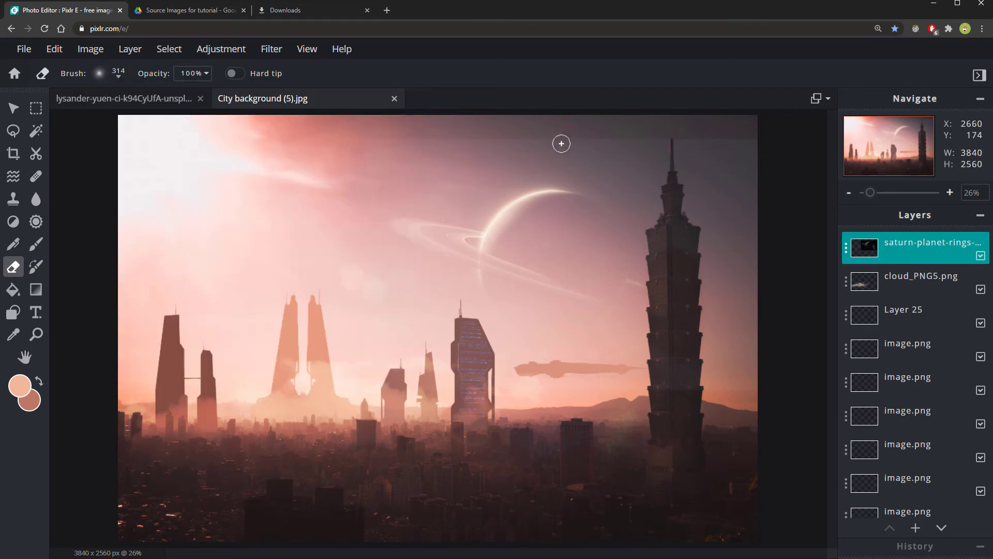
click(120, 78)
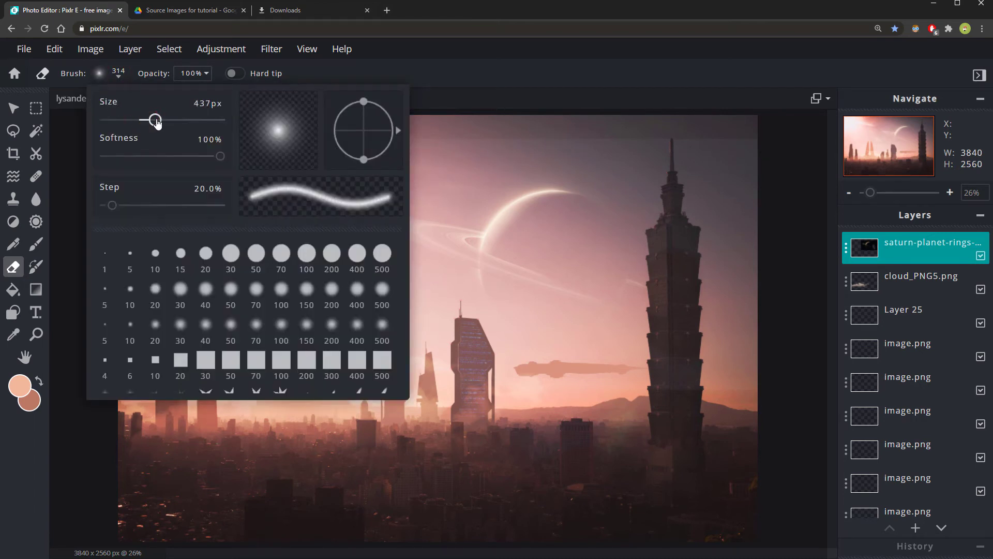
click(517, 123)
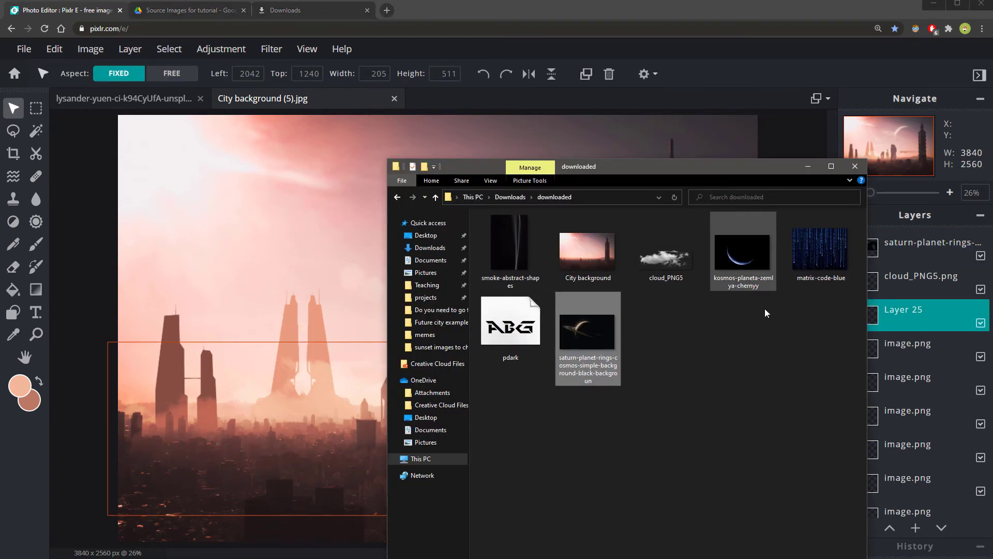
- Add the kosmos-planeta crescent planet image to the current document as a layer and set its blend mode to Screen
drag(744, 254, 330, 206)
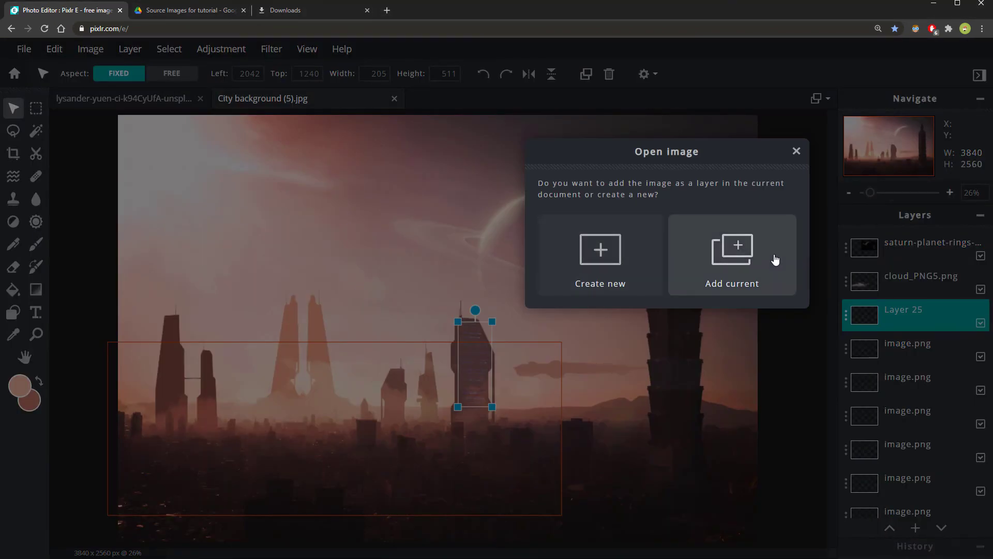
click(716, 261)
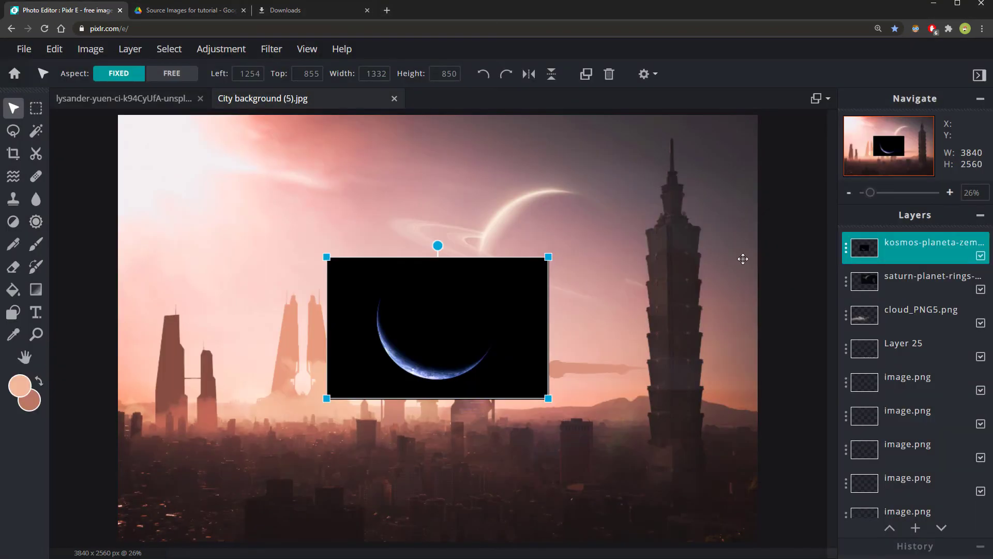
click(846, 247)
click(770, 298)
click(769, 339)
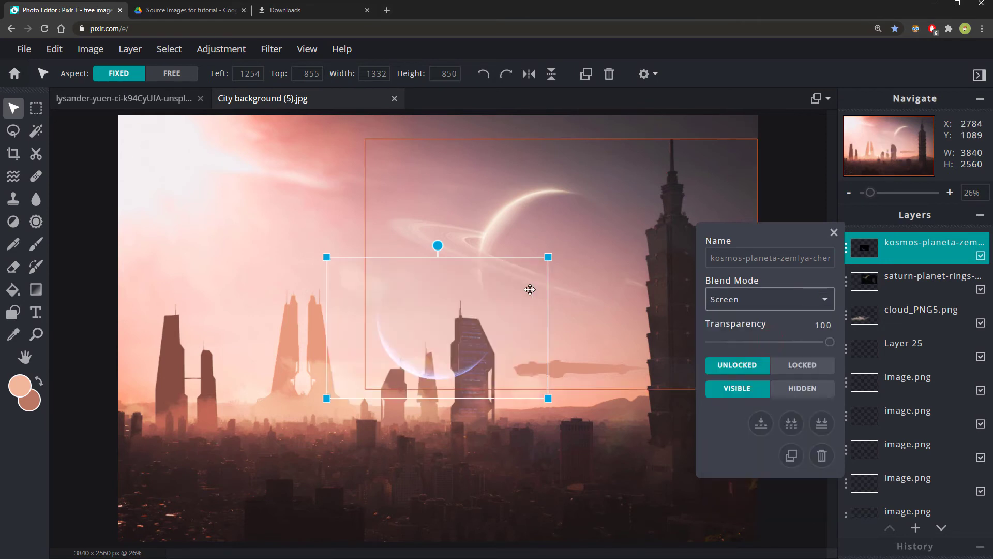
- Rotate the crescent planet upright, scale it to about 1068 × 682, place it in the sky beside Saturn and deselect it
click(440, 246)
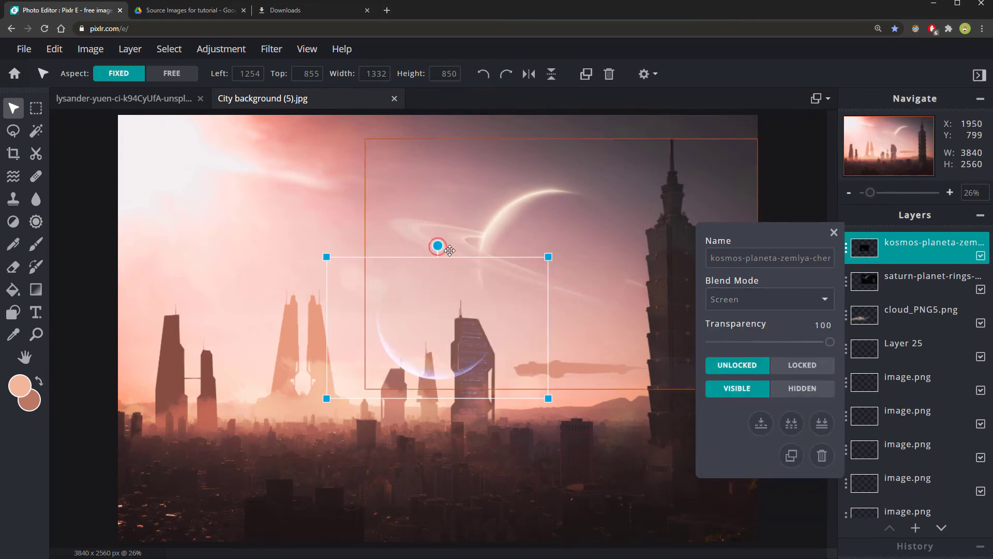
drag(437, 246, 512, 317)
drag(437, 277, 388, 168)
scroll(450, 239, down, 2)
scroll(420, 272, up, 1)
drag(374, 335, 390, 297)
drag(428, 178, 389, 215)
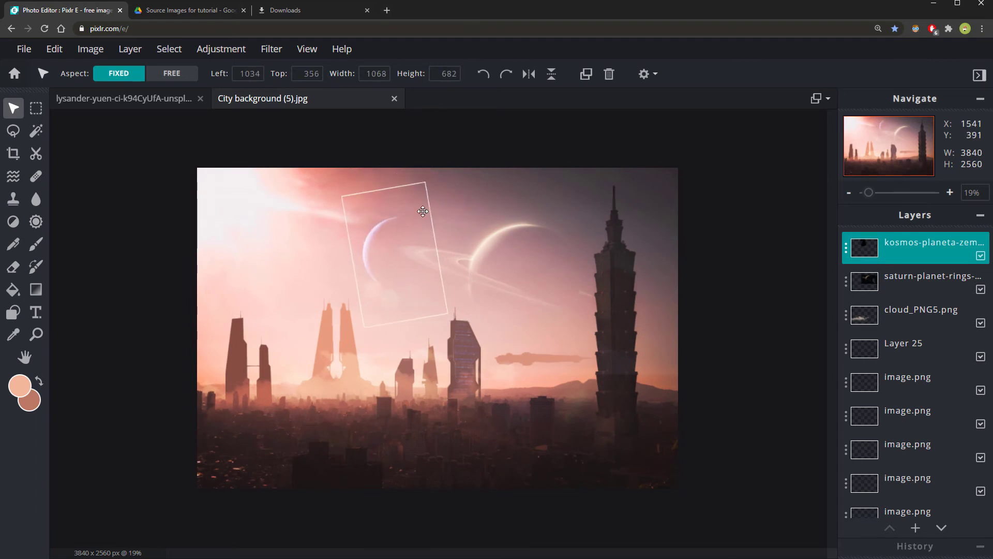
scroll(397, 259, up, 4)
click(300, 383)
scroll(385, 314, down, 3)
scroll(382, 318, up, 2)
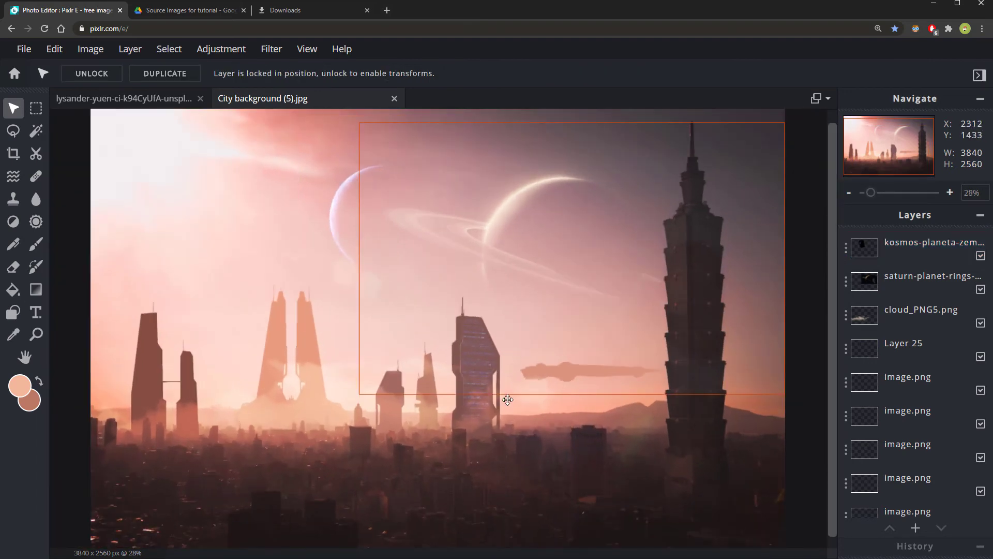
- Examine the reference city document's ships and glowing tower core, and check the maxresdefault.jpg source image in the Google Drive folder
click(80, 99)
scroll(271, 410, up, 4)
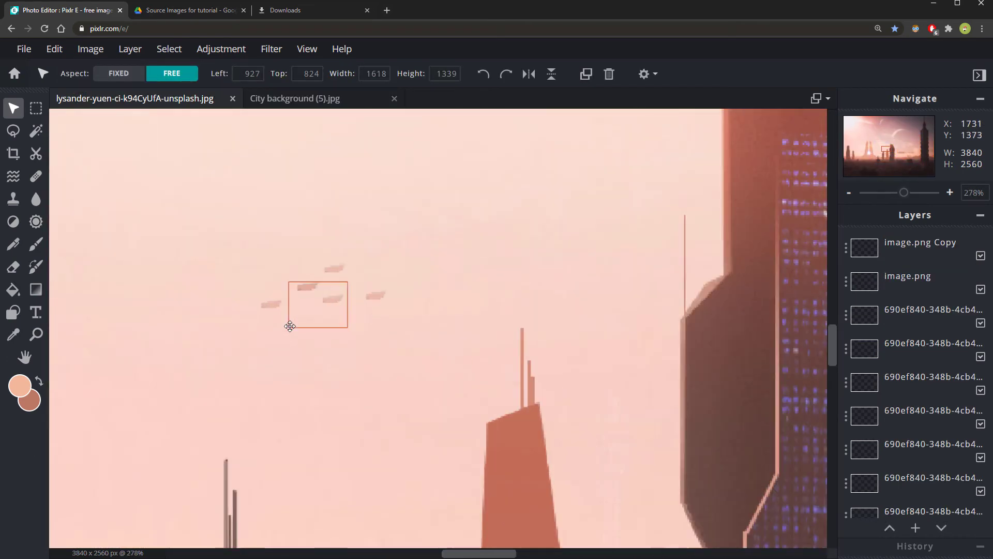
scroll(288, 326, down, 3)
key(alt)
key(space)
drag(358, 474, 476, 331)
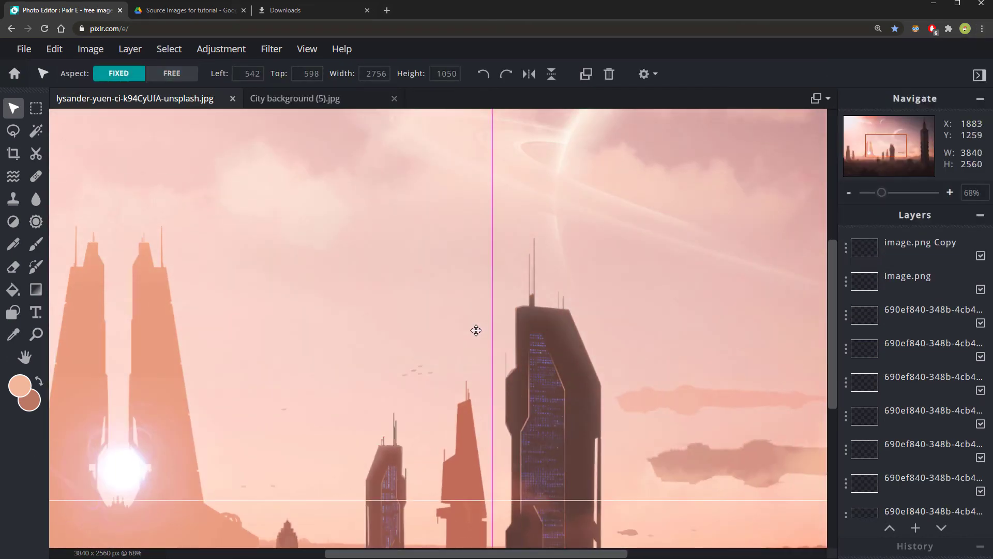
scroll(473, 331, down, 3)
scroll(241, 406, up, 3)
scroll(245, 373, up, 3)
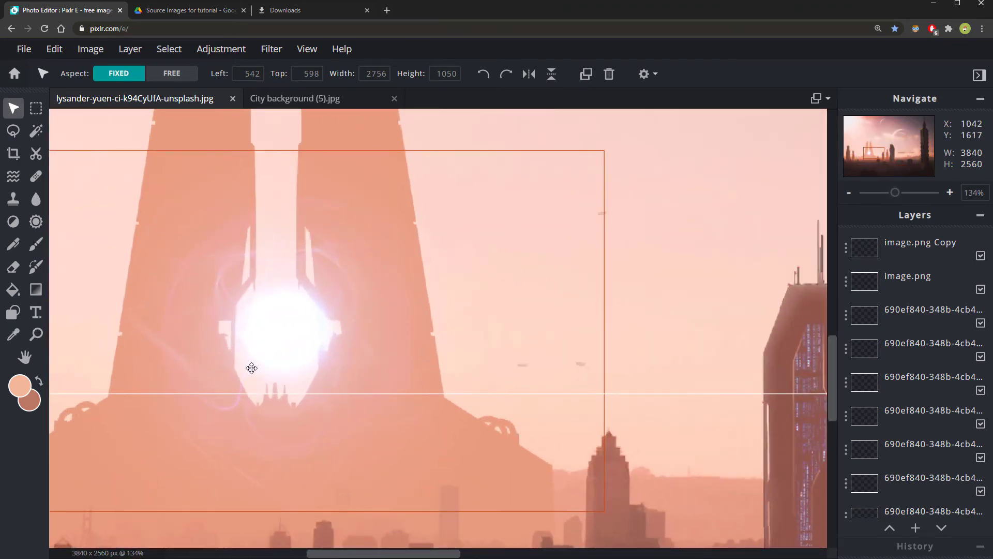
scroll(251, 368, down, 3)
key(ctrl+Tab)
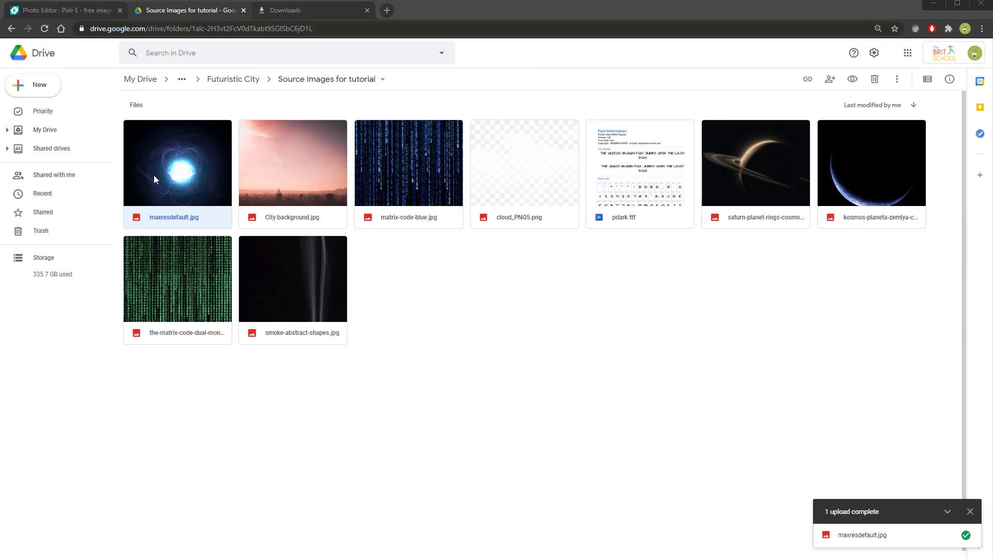
click(53, 15)
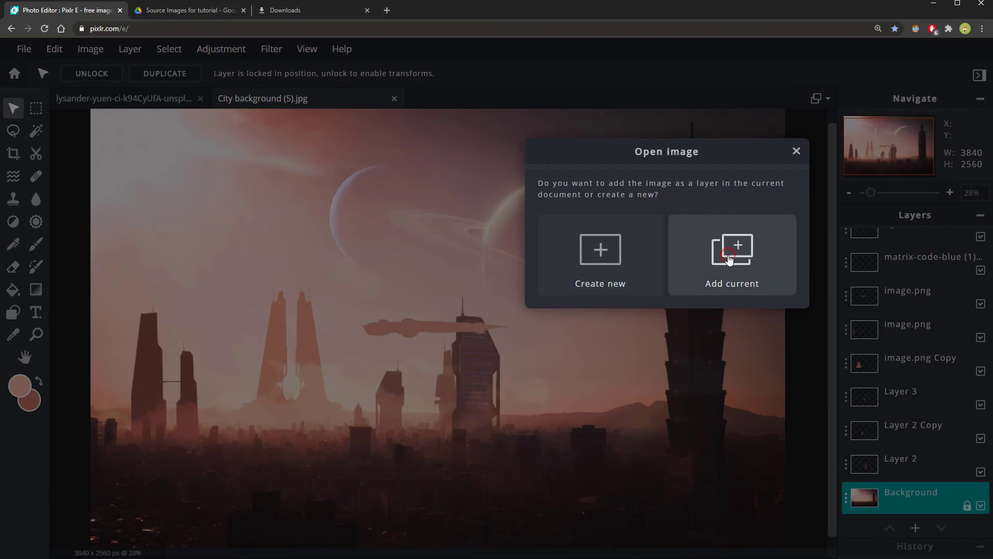
- Add the blue energy orb image to the city document as a layer and scale it to 773 × 435 over the twin towers
click(729, 259)
scroll(445, 240, up, 2)
drag(427, 260, 279, 340)
drag(222, 386, 271, 373)
scroll(879, 259, up, 5)
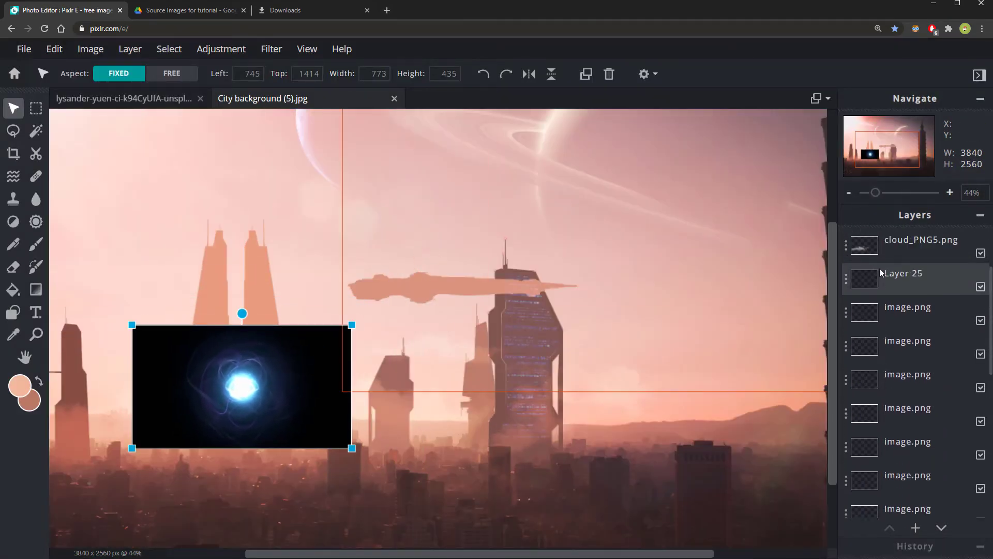
- Set the energy orb layer's blend mode to Screen
click(848, 249)
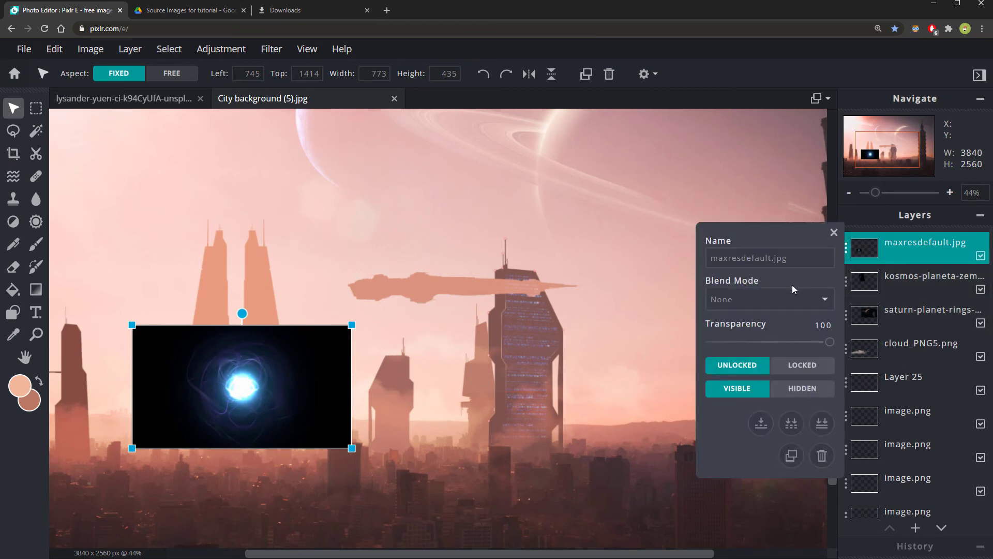
click(775, 299)
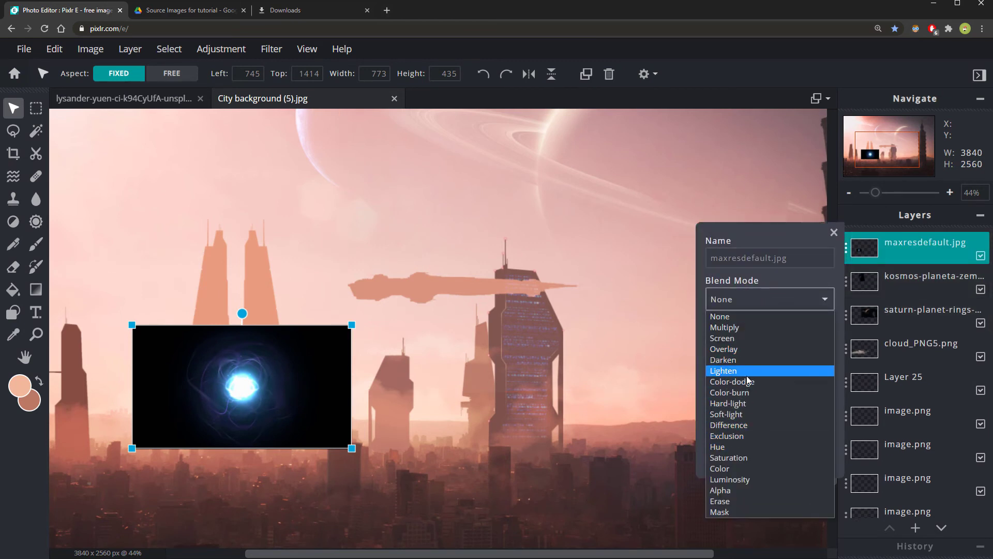
click(743, 338)
- Scale the energy orb down to 612 × 344 and centre it between the twin towers at left 807, top 1434
mouse_move(230, 376)
mouse_down()
mouse_move(225, 347)
mouse_move(230, 371)
mouse_up()
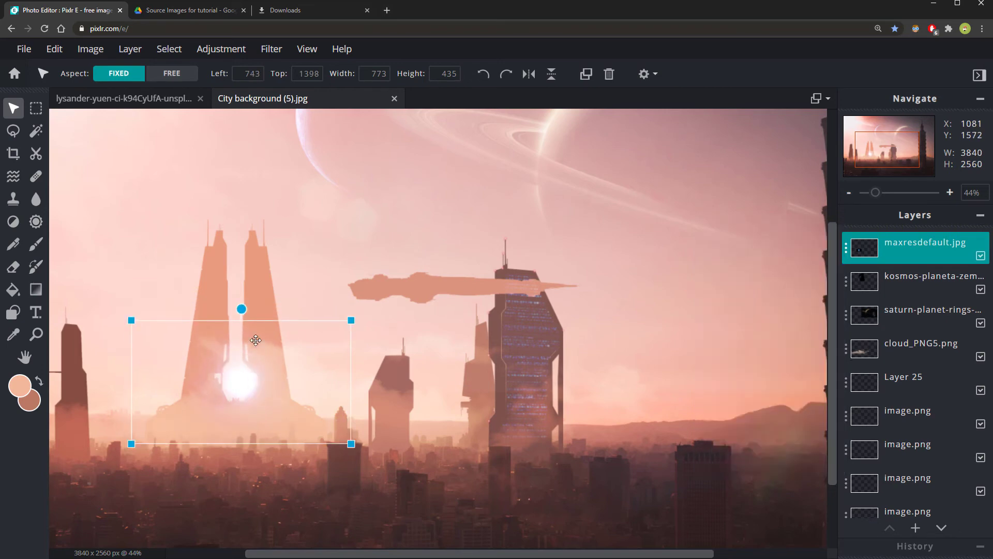
mouse_move(257, 364)
mouse_down()
mouse_move(257, 355)
mouse_move(256, 366)
mouse_move(263, 361)
mouse_up()
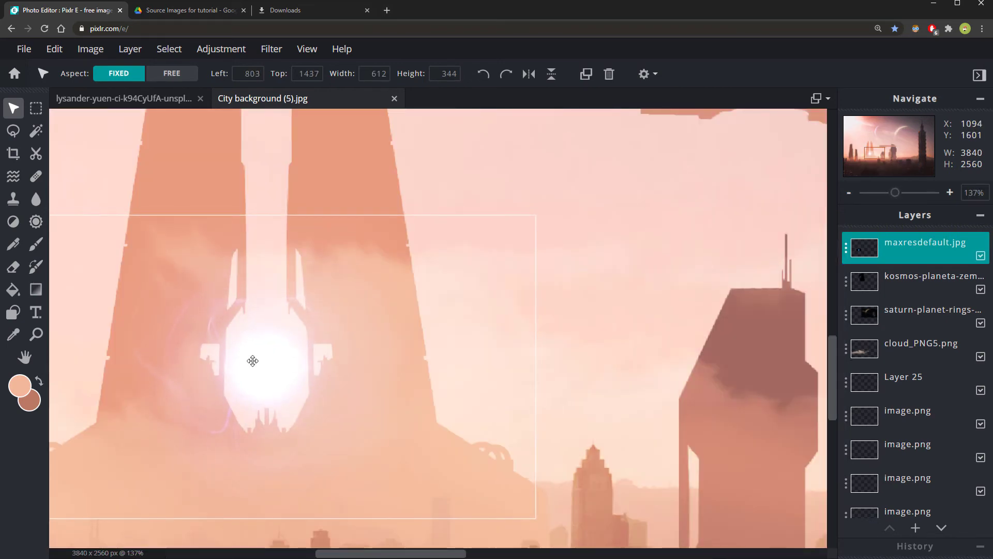
scroll(253, 372, down, 2)
scroll(254, 371, up, 4)
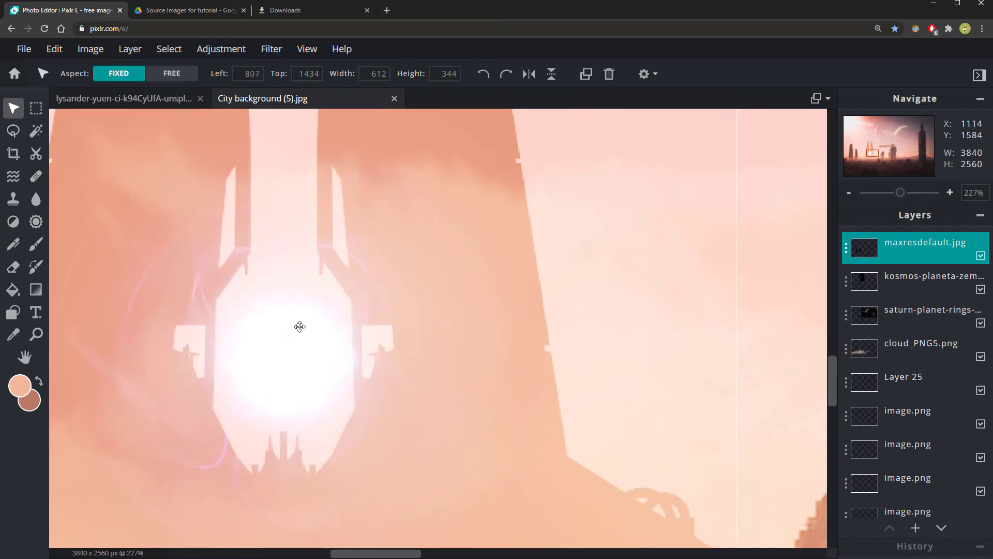
- Examine the glow between the twin towers and the airship against the surrounding skyline
scroll(299, 327, down, 5)
scroll(361, 327, up, 1)
scroll(374, 318, down, 2)
scroll(443, 323, up, 2)
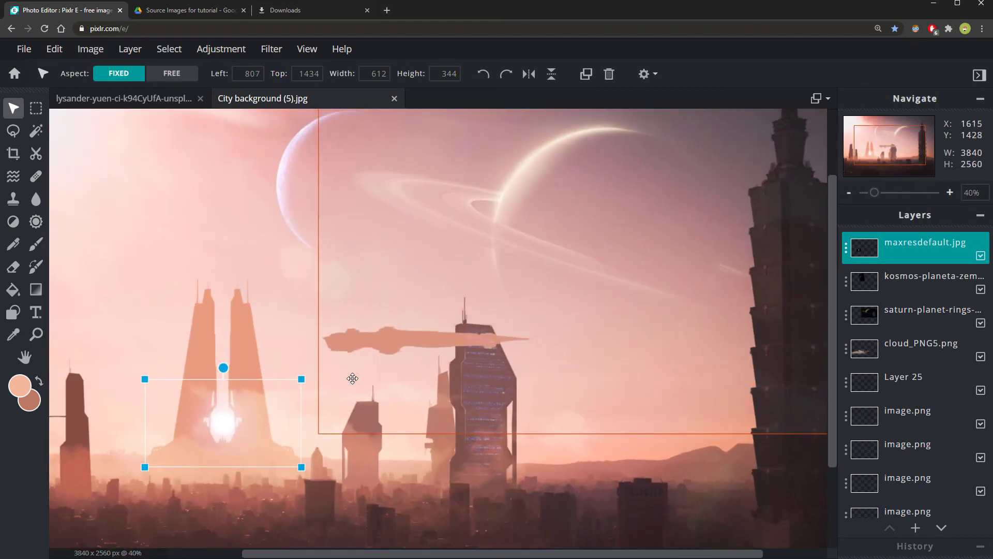
scroll(353, 362, up, 1)
scroll(382, 362, down, 2)
scroll(414, 365, up, 1)
scroll(433, 367, up, 1)
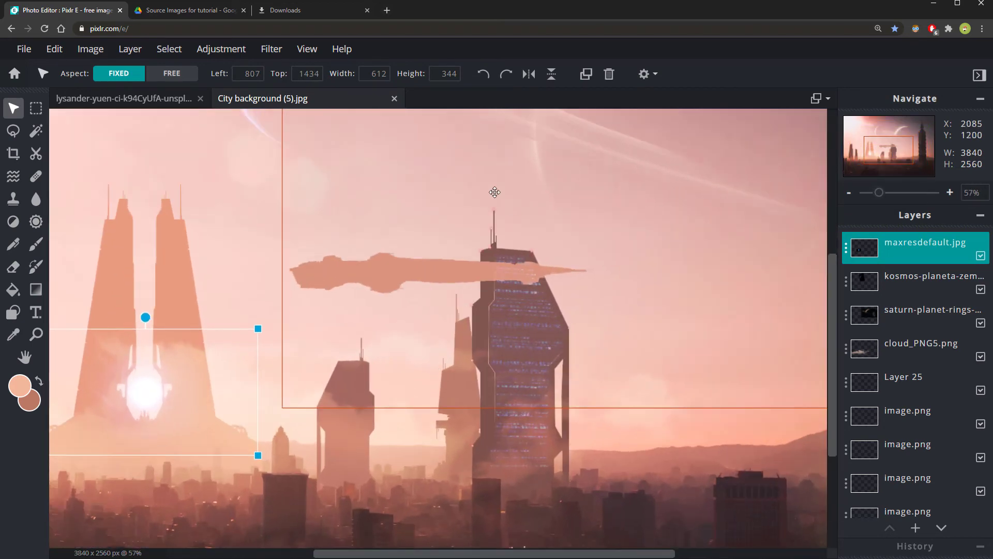
scroll(410, 301, up, 1)
scroll(424, 290, down, 3)
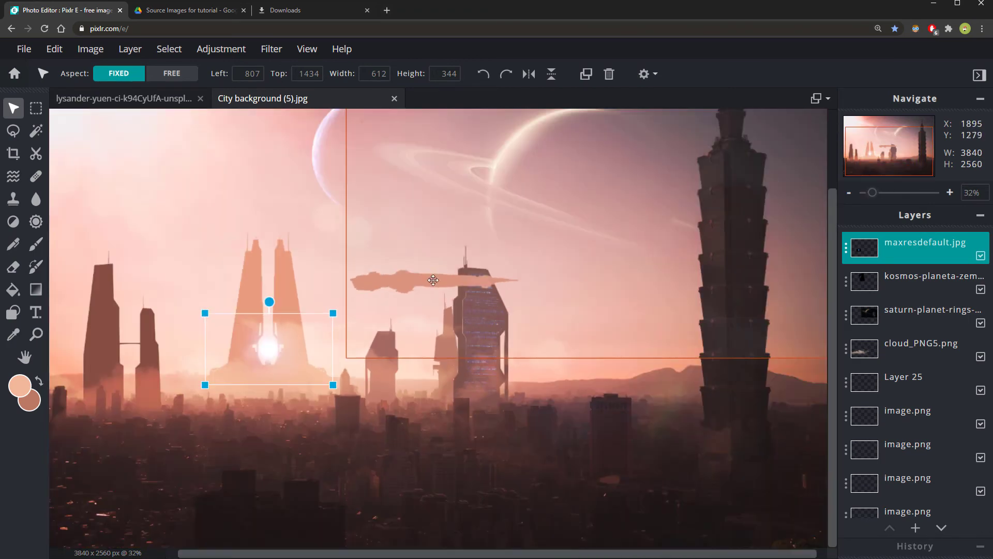
- Lock the position of the Saturn planet layer
scroll(433, 280, down, 1)
scroll(424, 300, up, 3)
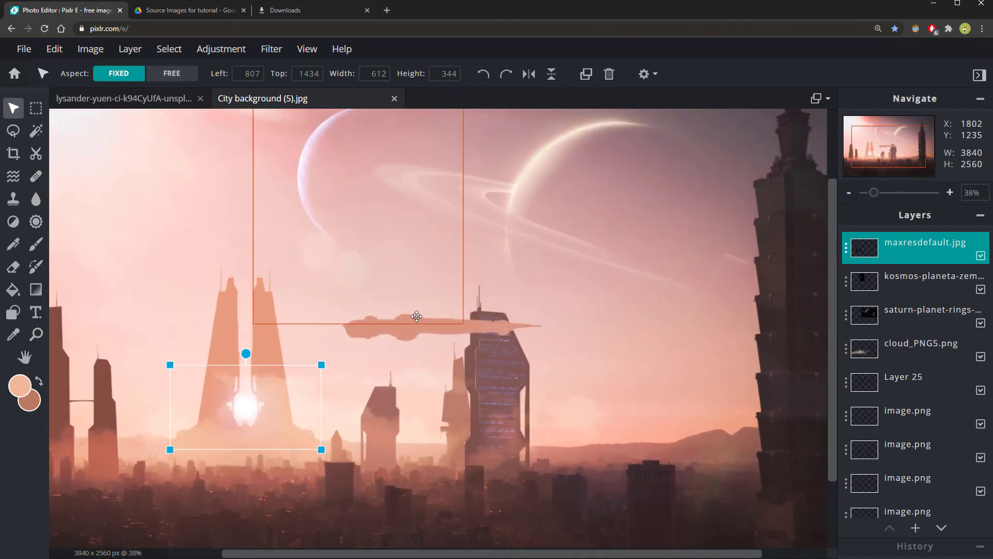
click(406, 328)
scroll(638, 270, up, 2)
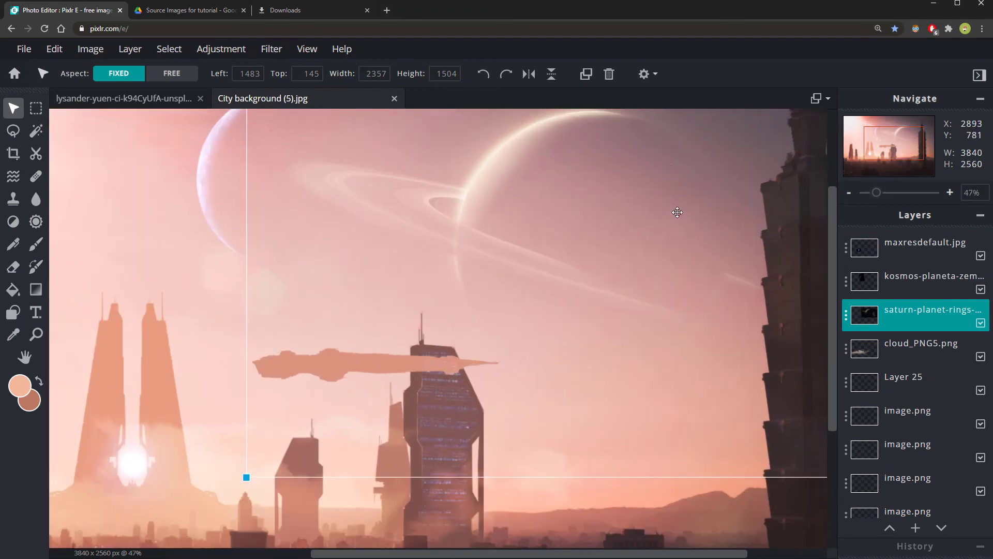
scroll(627, 207, down, 2)
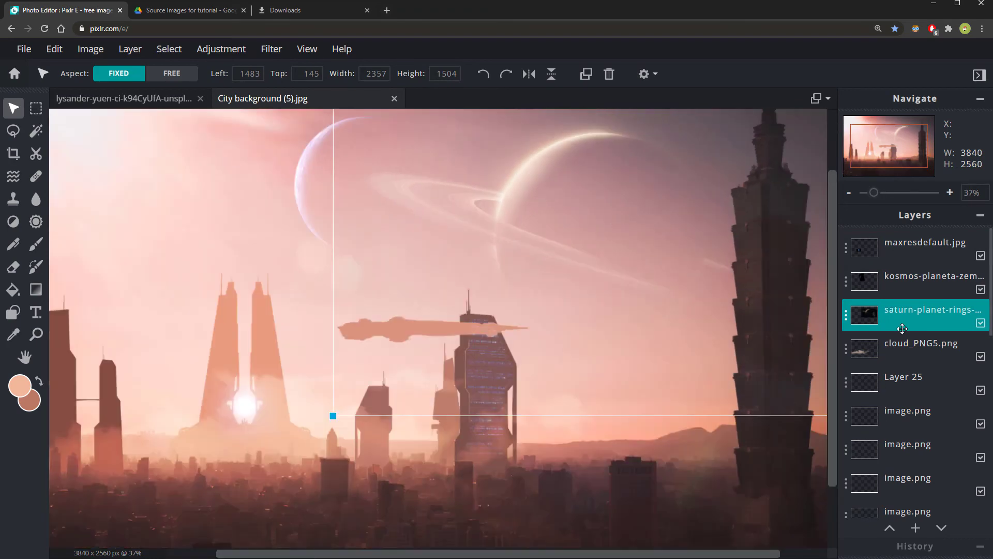
scroll(593, 252, up, 2)
scroll(541, 231, down, 1)
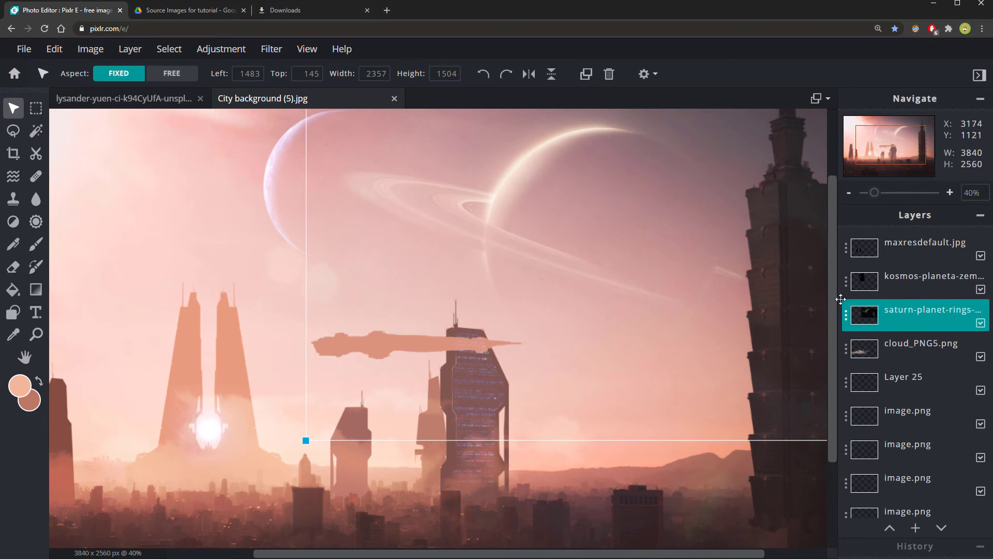
click(846, 314)
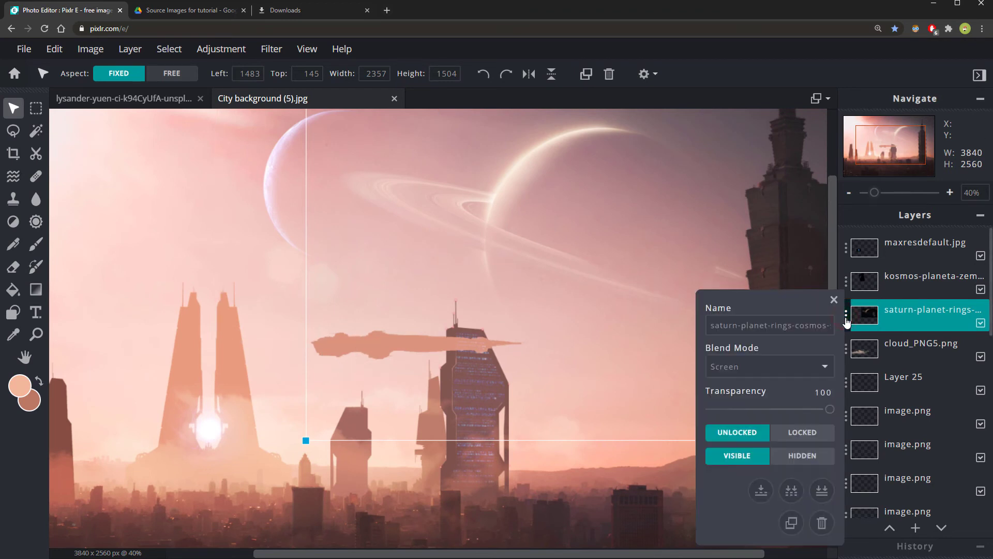
click(806, 434)
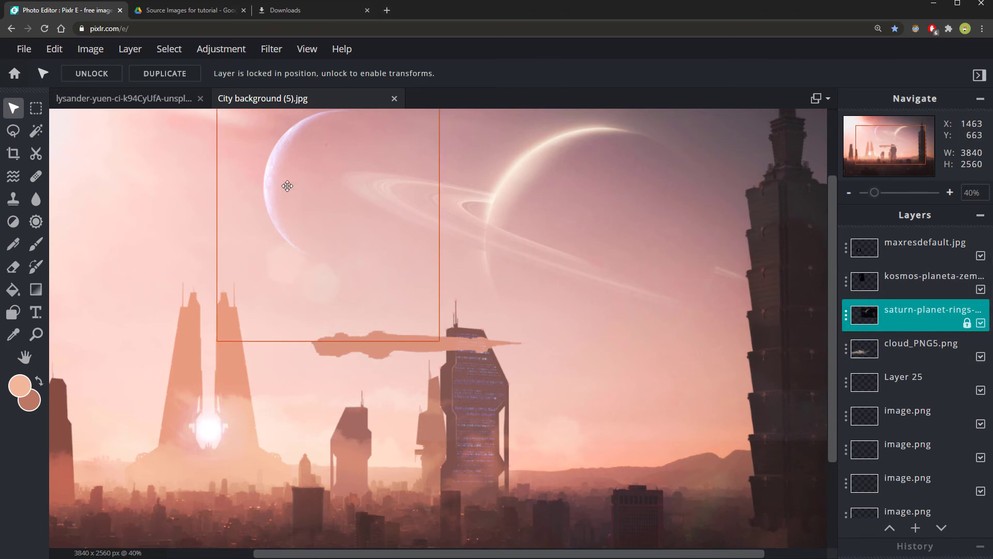
- Lock the crescent planet layer so it cannot be moved
click(846, 284)
click(846, 285)
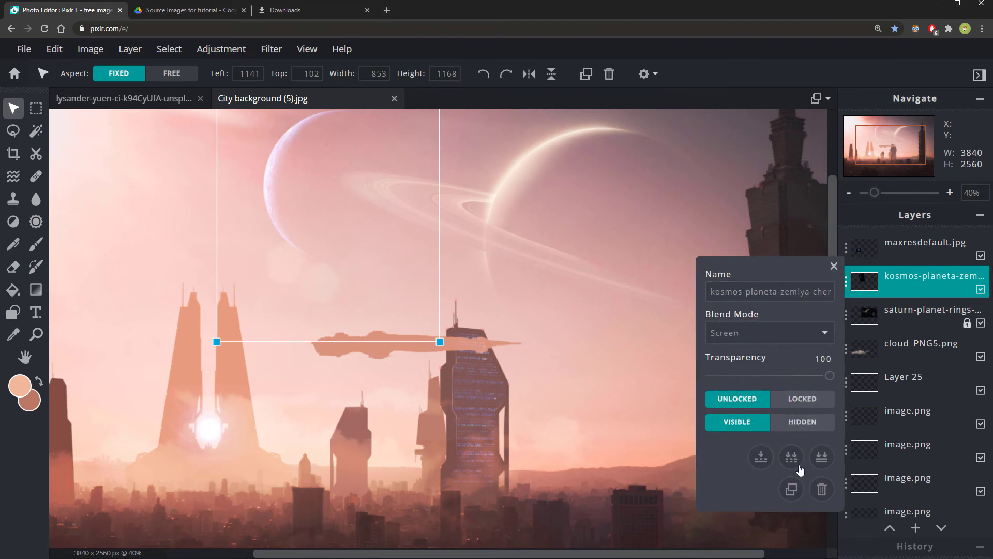
click(814, 399)
- Move the long airship into the gap between the lit tower and the tall dark skyscraper, at left 2315, top 1445
drag(426, 346, 588, 397)
scroll(344, 428, down, 3)
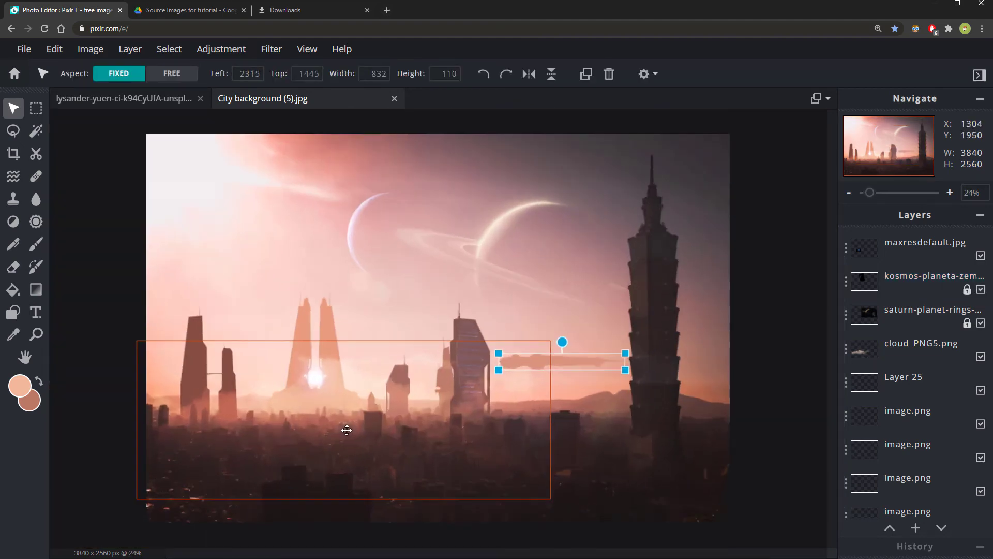
scroll(281, 388, up, 5)
- Lock the position of the cloud_PNG5.png layer
click(853, 347)
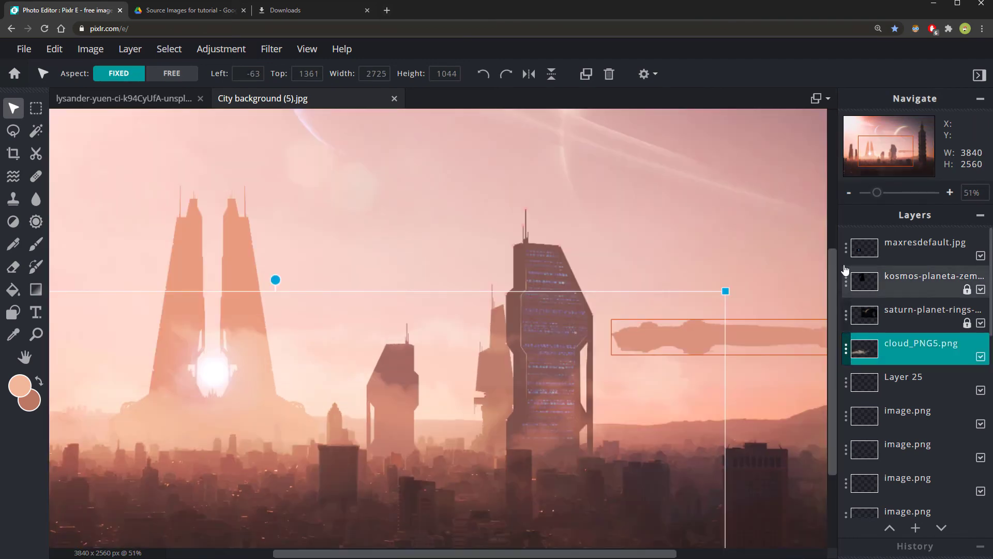
click(846, 348)
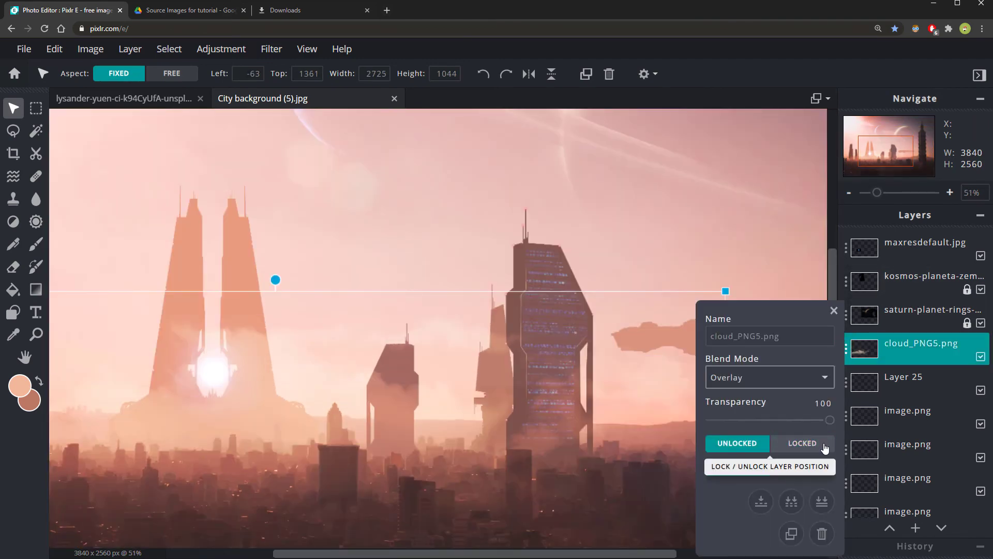
click(824, 448)
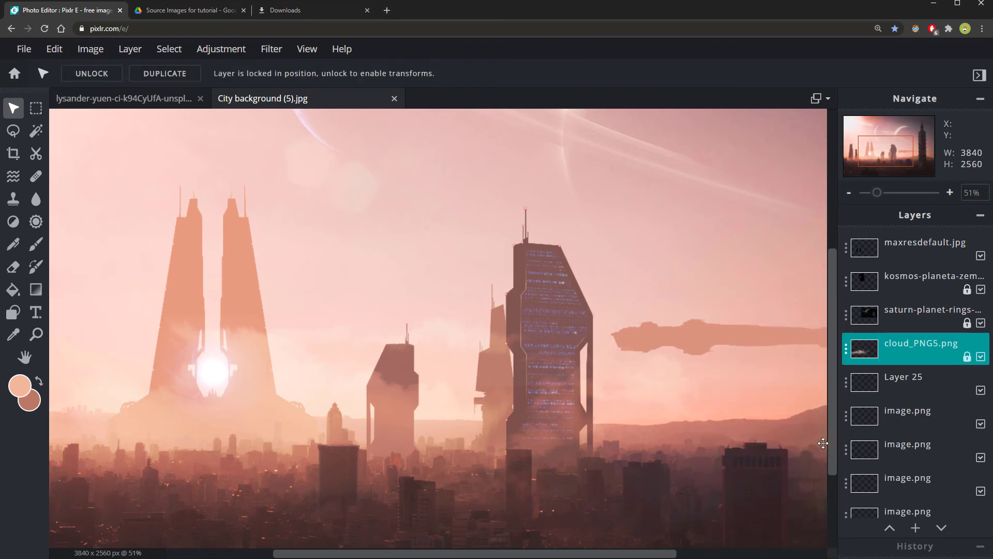
- Set up a small airship-shaped selection, 64 × 24, on a new layer beside the twin towers
drag(473, 359, 464, 359)
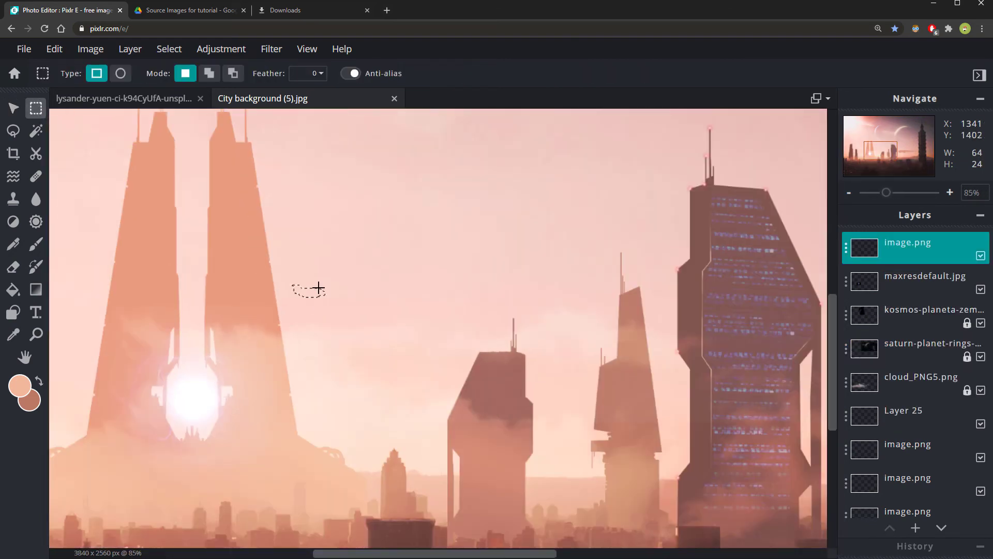
scroll(290, 292, up, 5)
scroll(343, 290, up, 1)
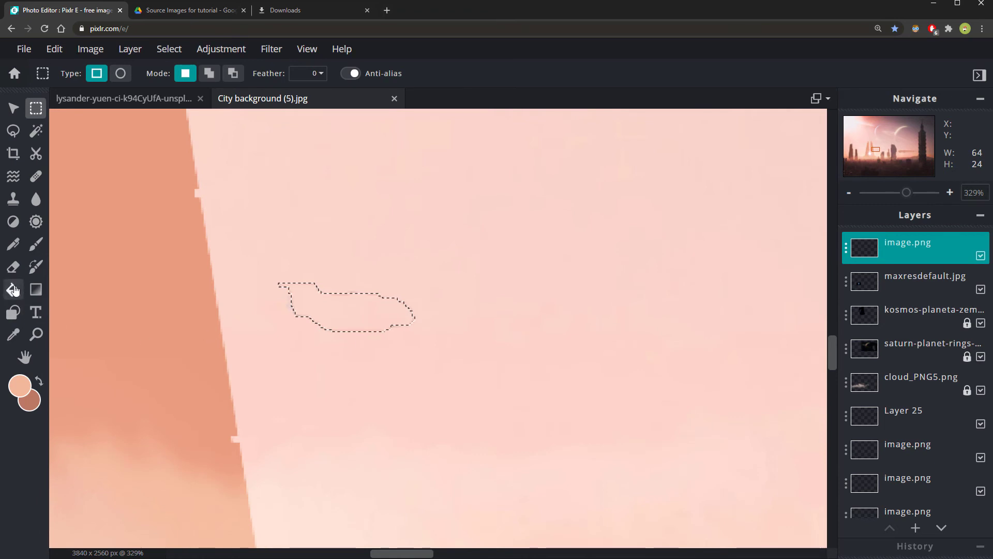
scroll(343, 395, down, 8)
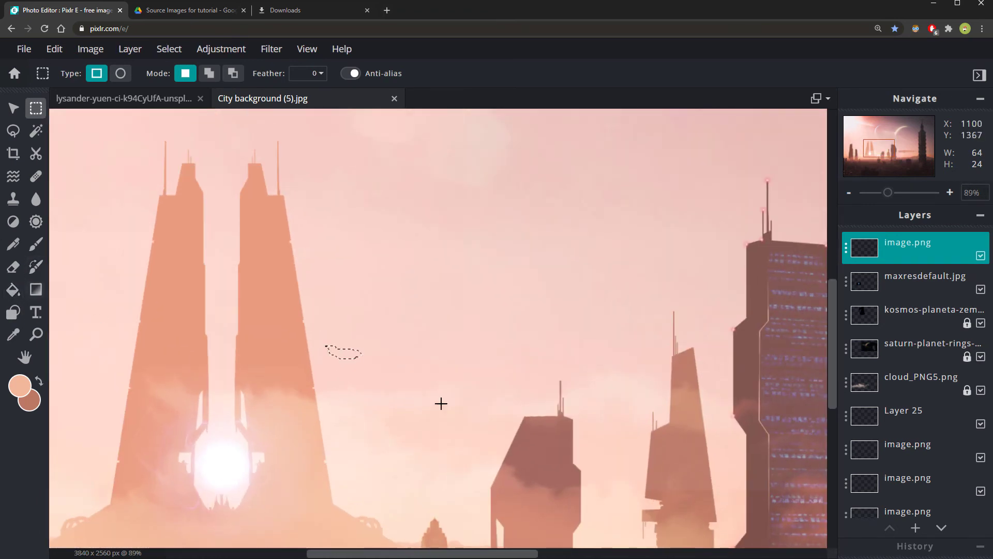
scroll(441, 403, down, 2)
scroll(590, 437, up, 1)
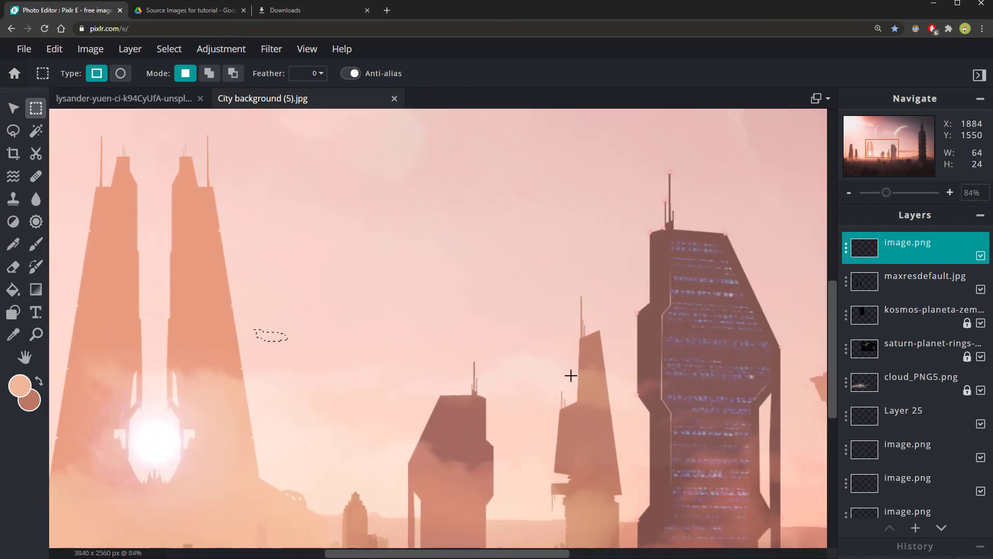
- Set the foreground colour to the tan sampled from the upper part of the slim tower beside the lit tower
click(22, 386)
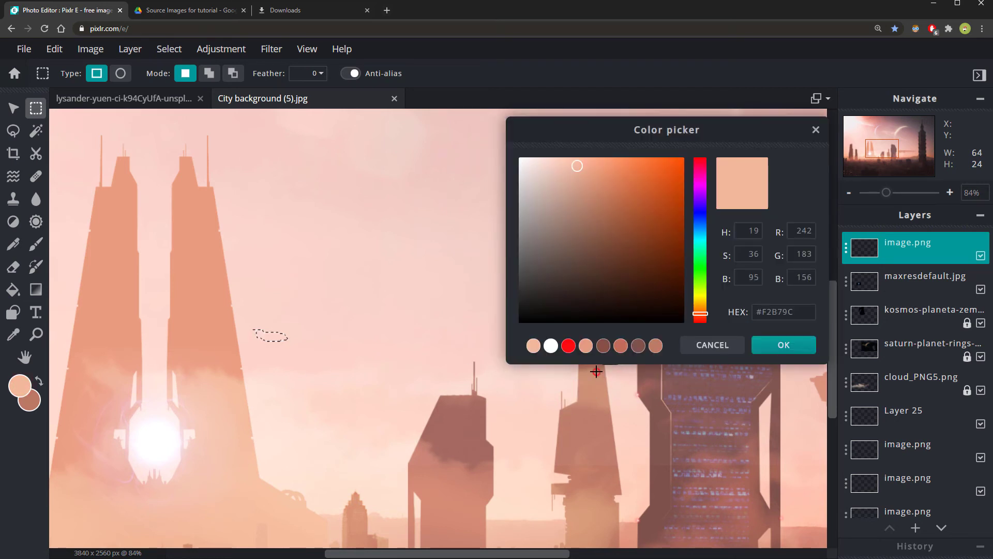
click(596, 371)
click(797, 345)
scroll(155, 279, up, 3)
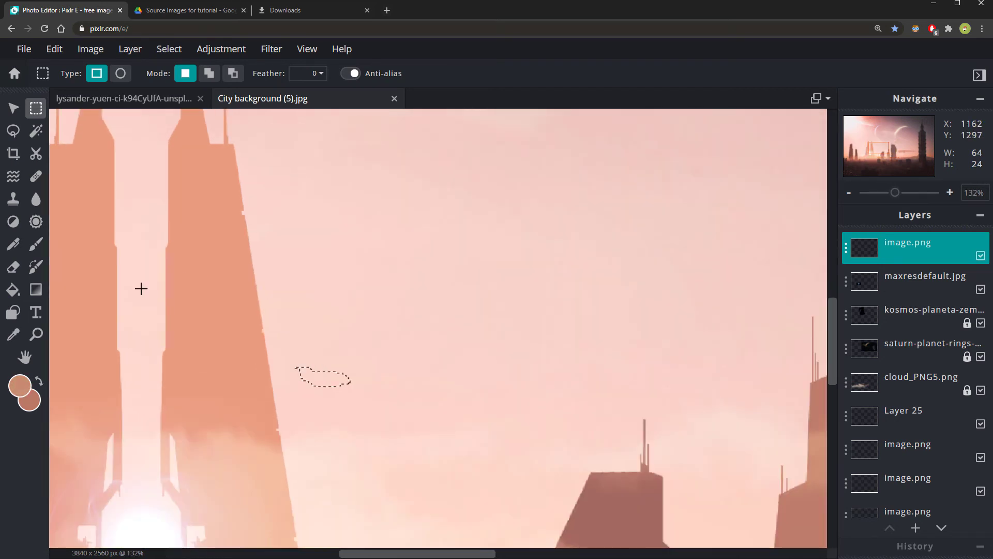
- Fill the small airship selection with the sampled tan using the bucket fill at 100% opacity, and deselect it
click(22, 295)
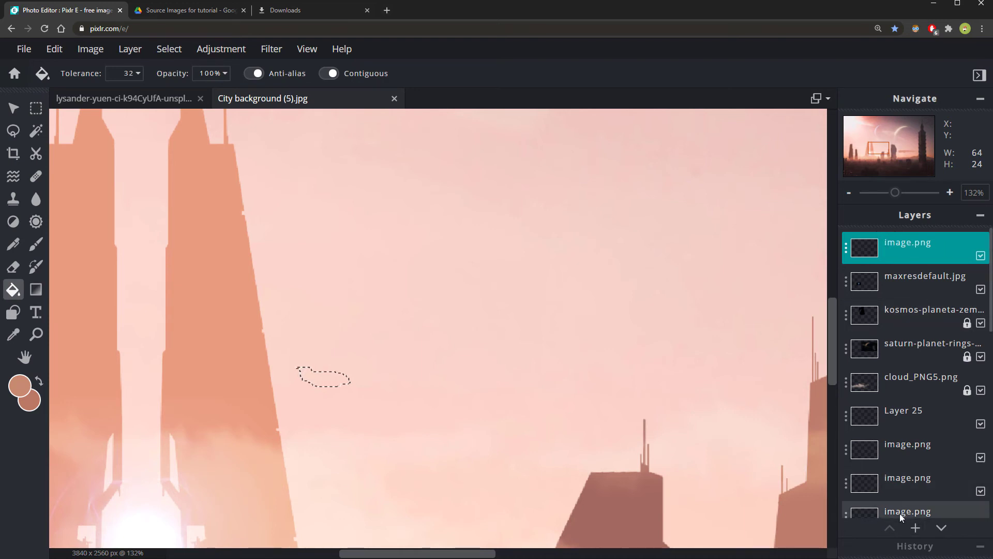
click(915, 527)
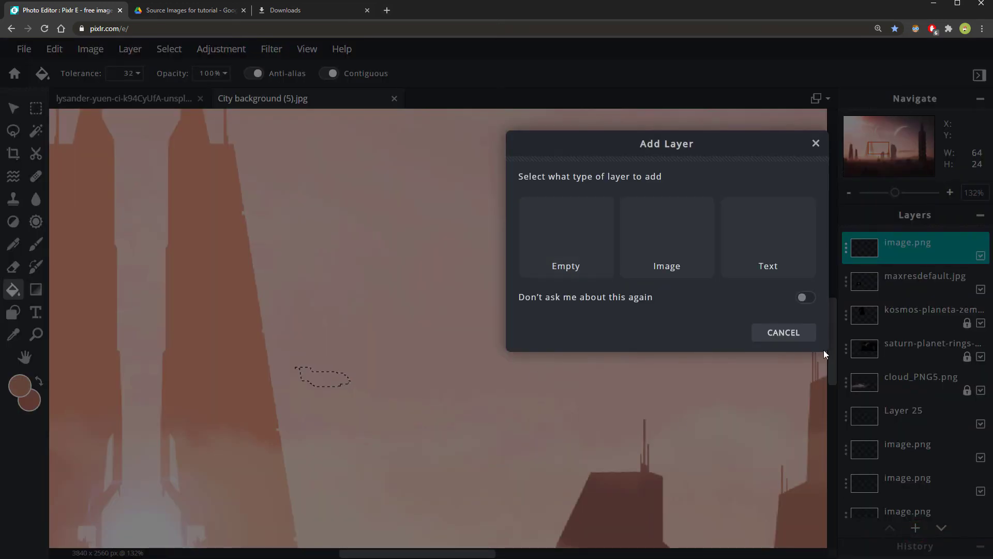
click(786, 333)
scroll(297, 372, up, 4)
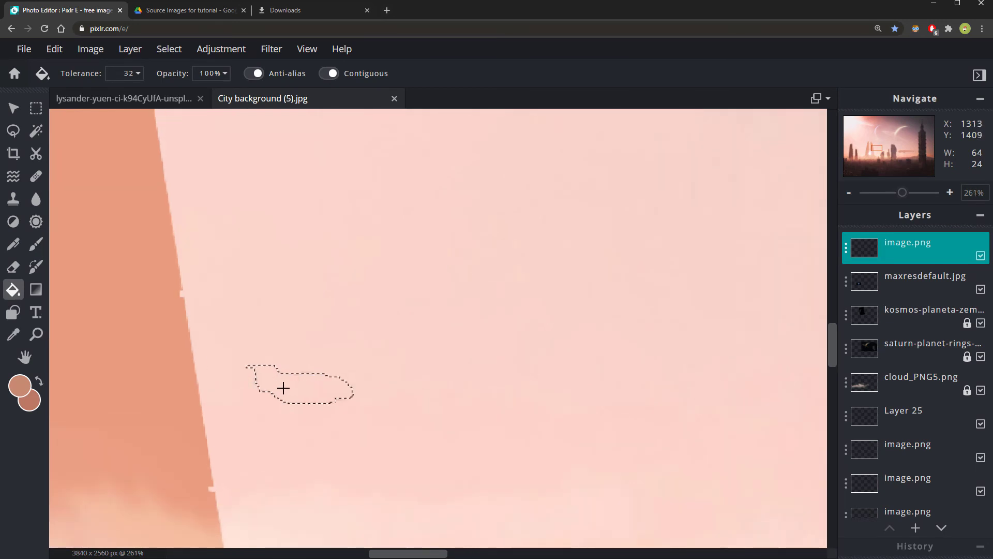
click(282, 383)
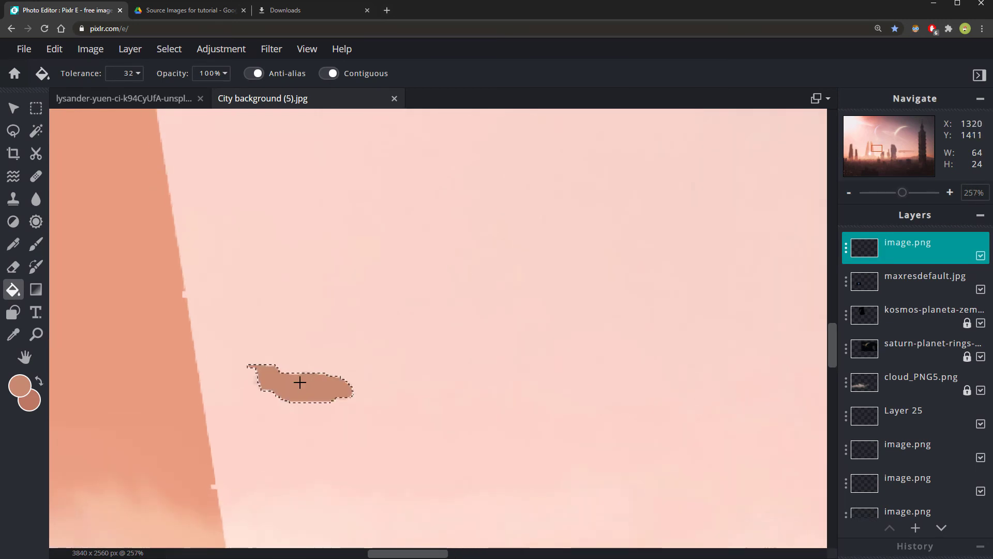
scroll(305, 385, down, 3)
key(m)
key(v)
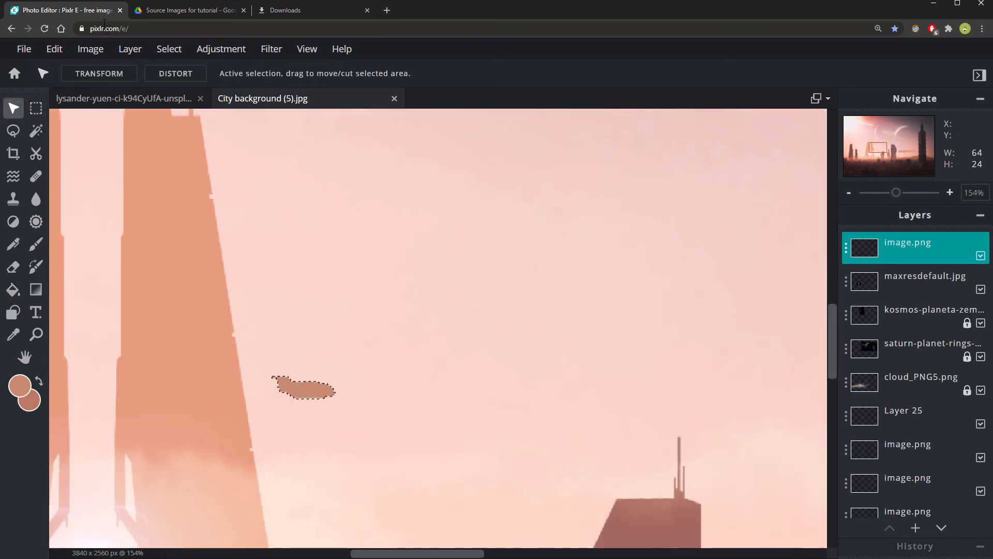
click(168, 49)
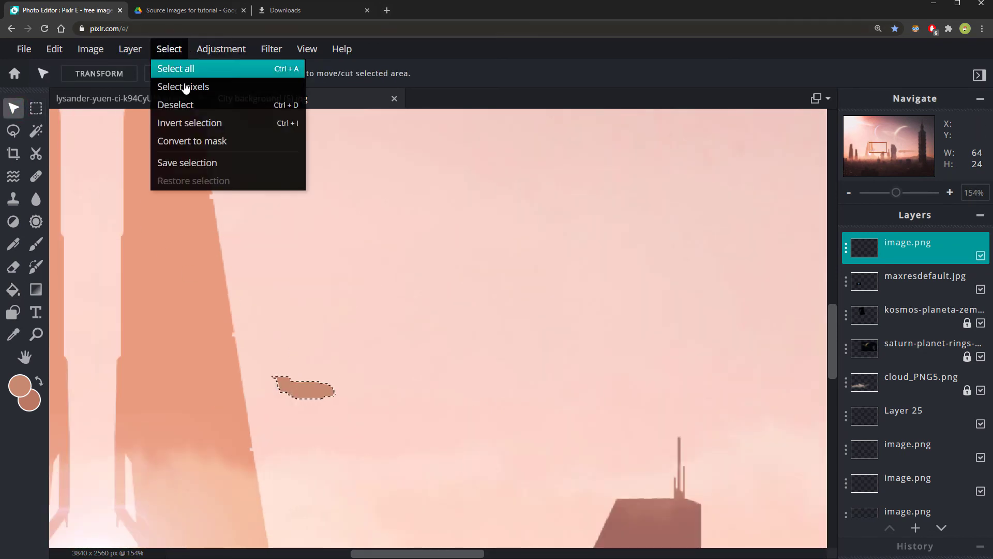
click(188, 105)
- Move the small airship into the sky left of the twin towers, at left 733, top 1522
scroll(362, 347, down, 3)
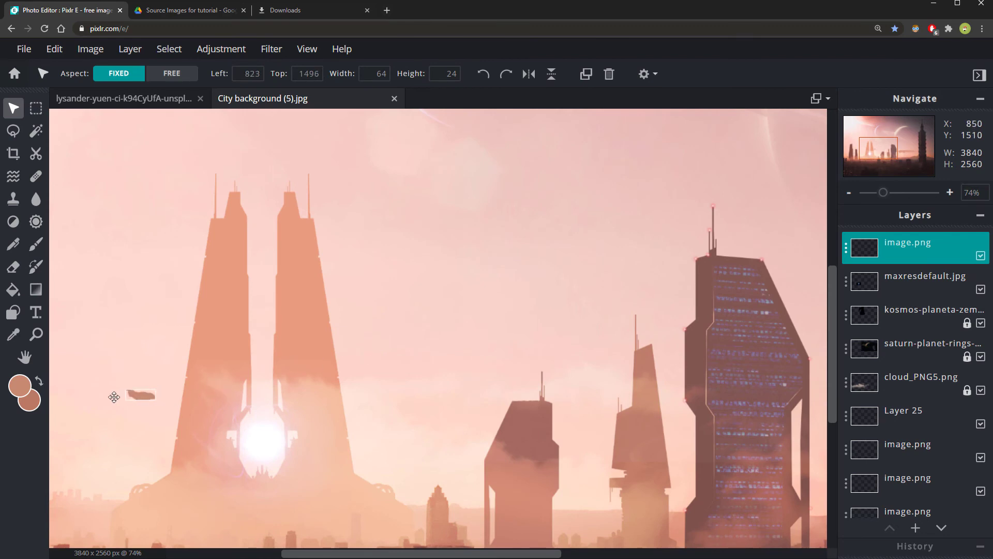
drag(92, 399, 90, 407)
scroll(153, 436, down, 3)
scroll(191, 410, up, 1)
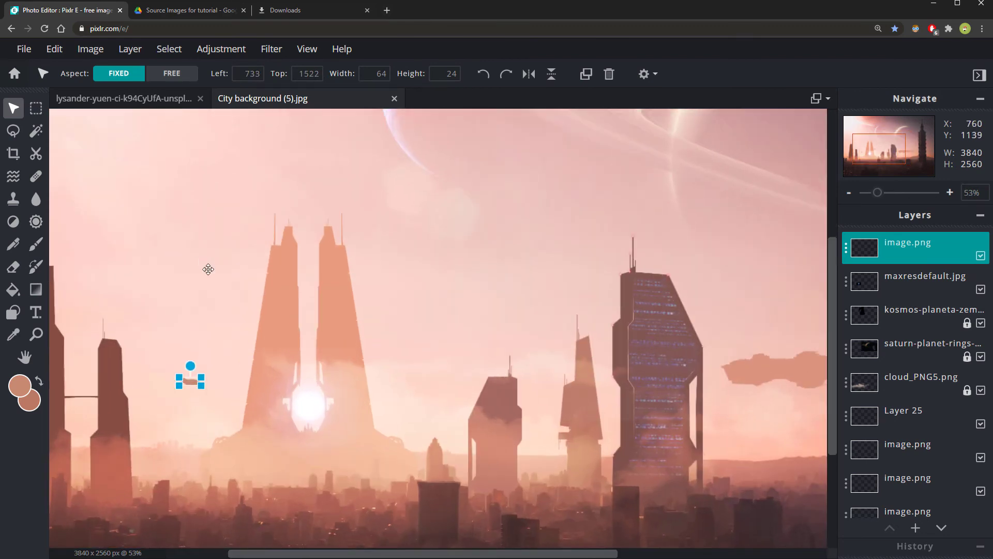
- Duplicate the small airship layer and move the copy between the two mid-distance towers, at left 1766, top 1546
click(847, 250)
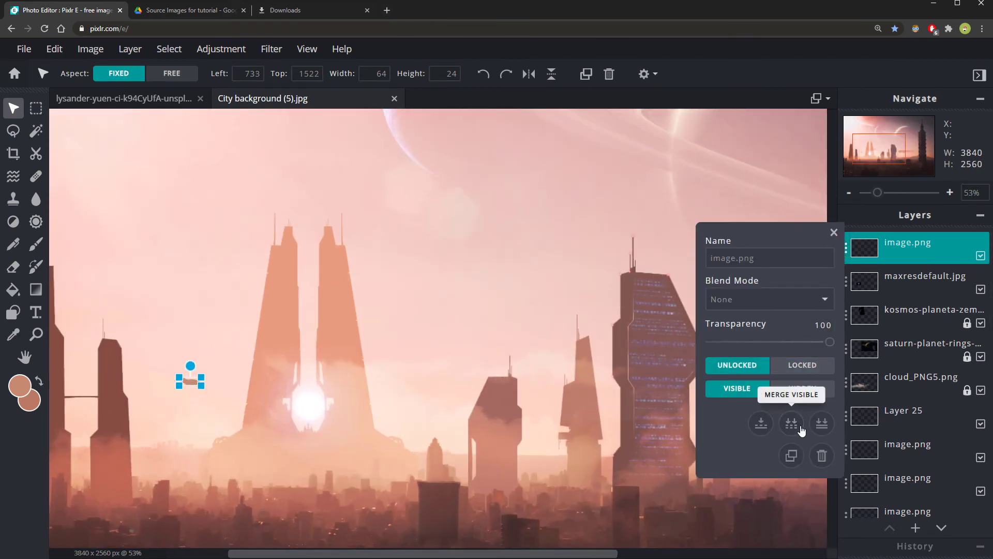
click(786, 454)
scroll(274, 396, up, 1)
drag(167, 378, 522, 382)
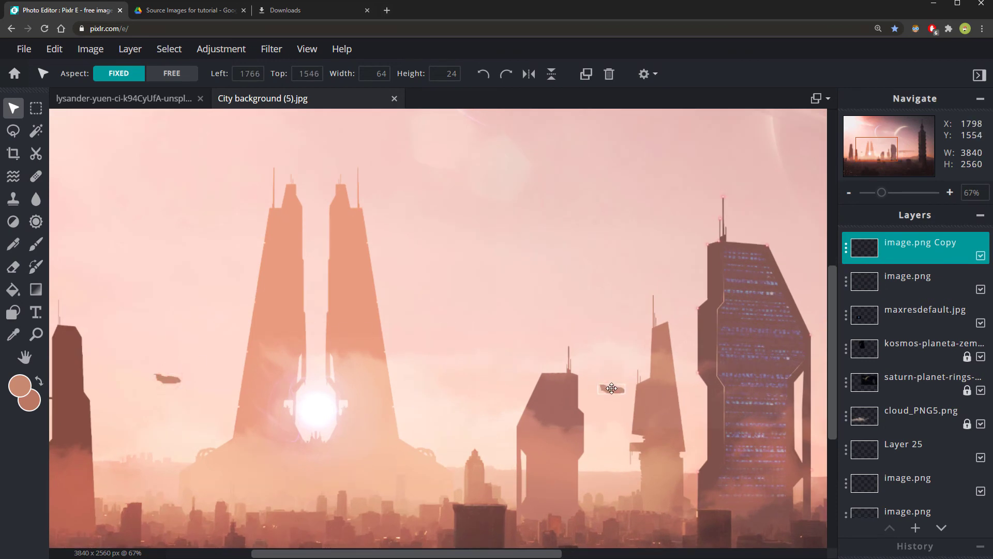
- Rotate the airship copy about half a turn and shrink it to 15 × 6 at left 1765, top 1554
scroll(522, 382, up, 5)
drag(586, 357, 525, 474)
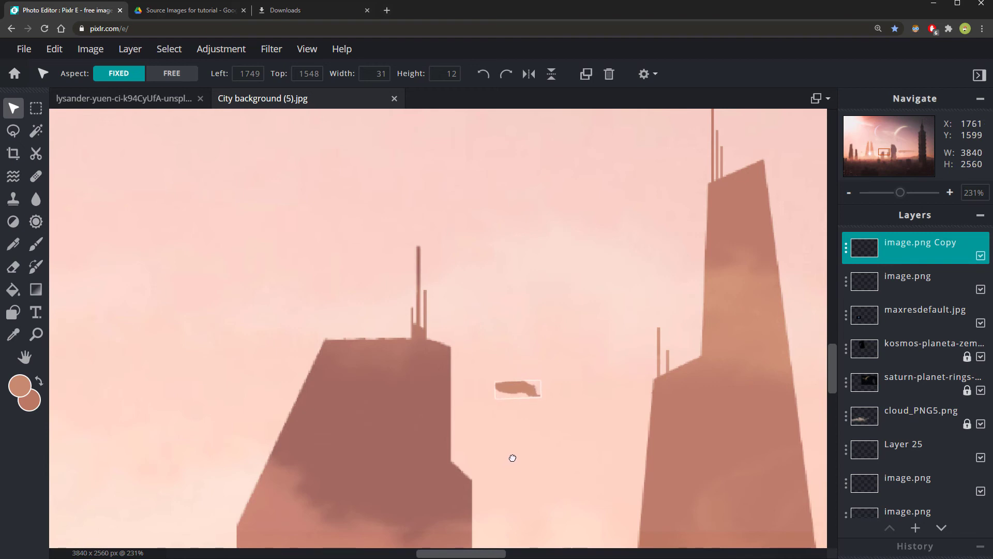
scroll(551, 371, down, 4)
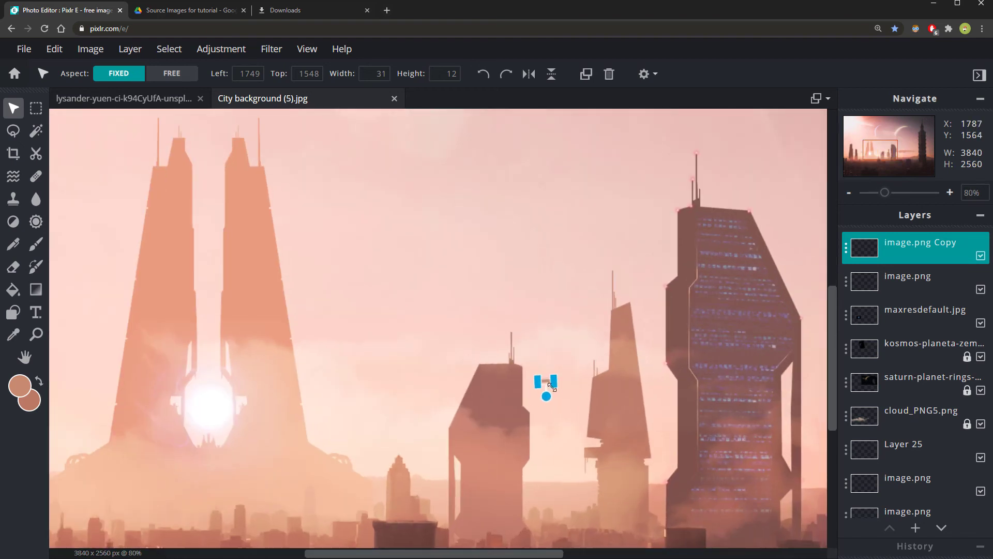
scroll(546, 380, up, 2)
scroll(546, 380, up, 2)
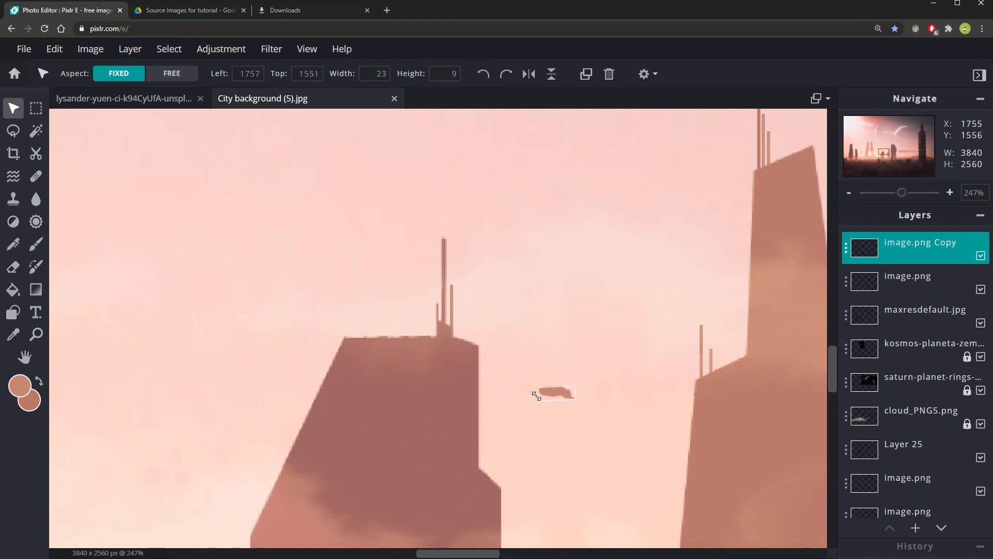
scroll(579, 412, down, 3)
scroll(588, 447, up, 1)
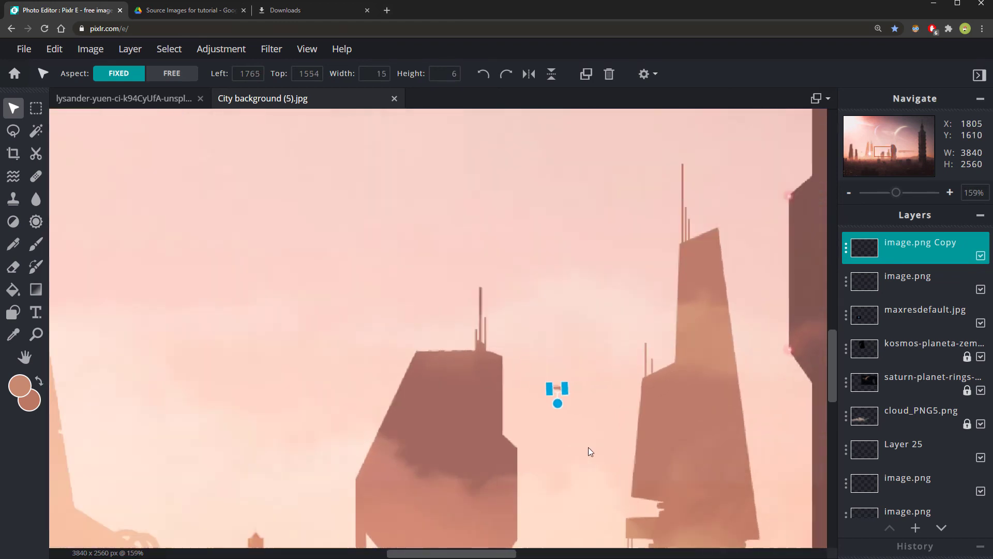
scroll(589, 439, down, 3)
scroll(591, 440, up, 1)
scroll(590, 433, up, 3)
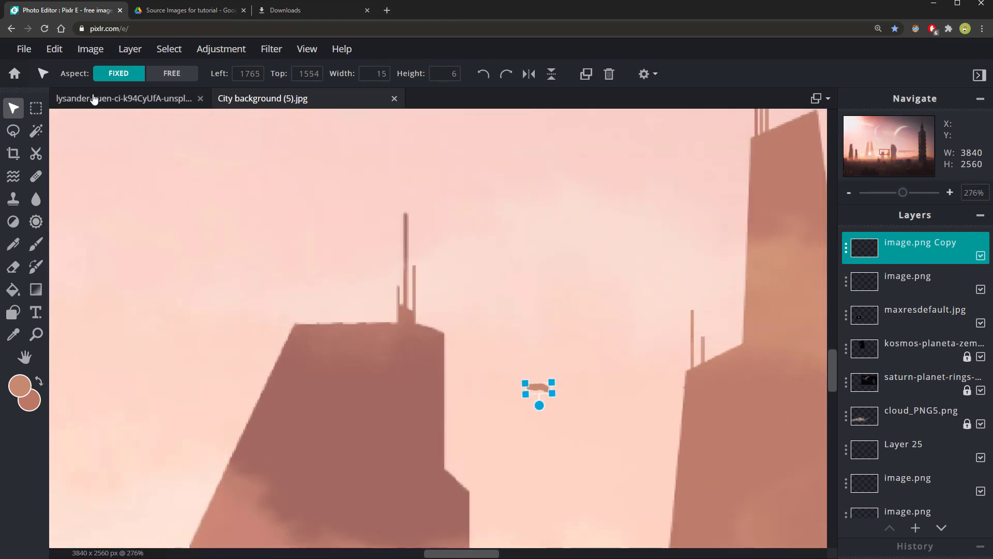
- Copy a 55 × 44 rectangular area around the tiny airship and paste it as a new layer
click(41, 107)
scroll(555, 377, up, 2)
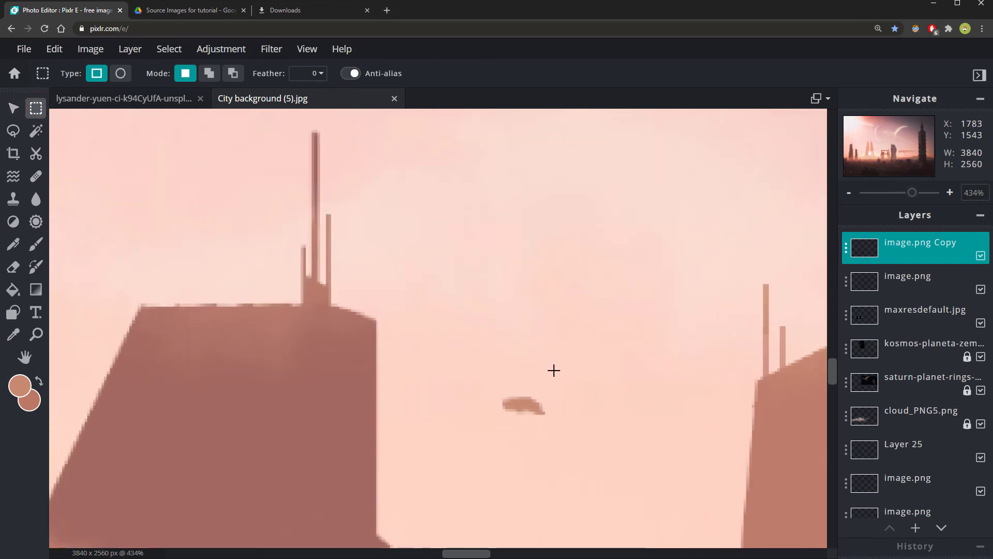
scroll(553, 371, down, 2)
drag(507, 360, 588, 423)
key(alt)
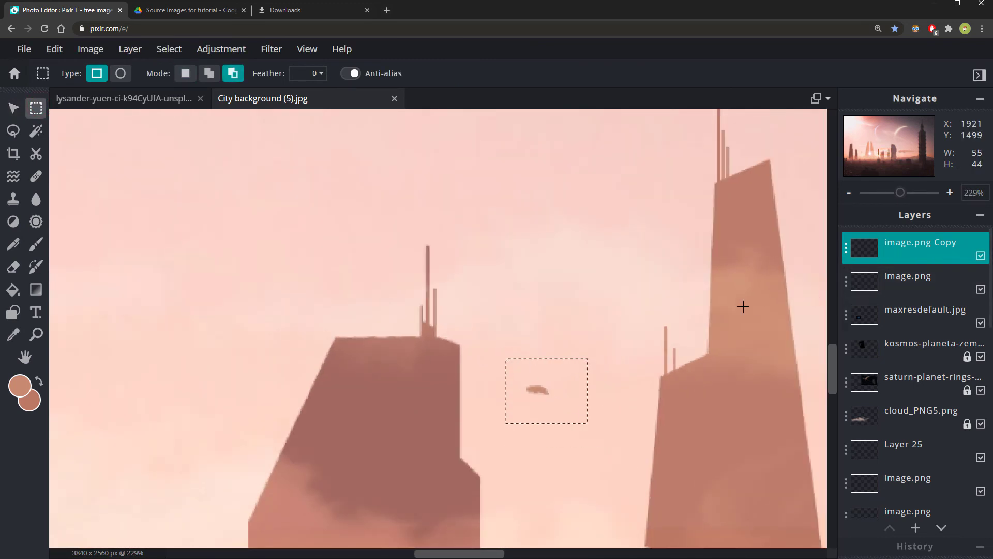
key(ctrl+c)
key(ctrl+v)
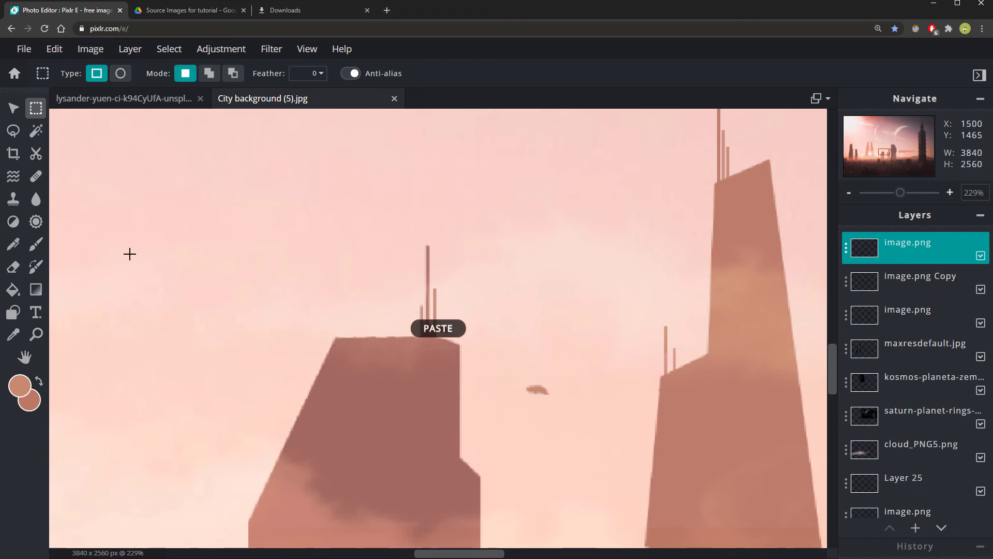
- Move the pasted tiny airship to the gap between the slanted mid-distance tower and the large lit tower, at left 1984, top 1572
click(13, 107)
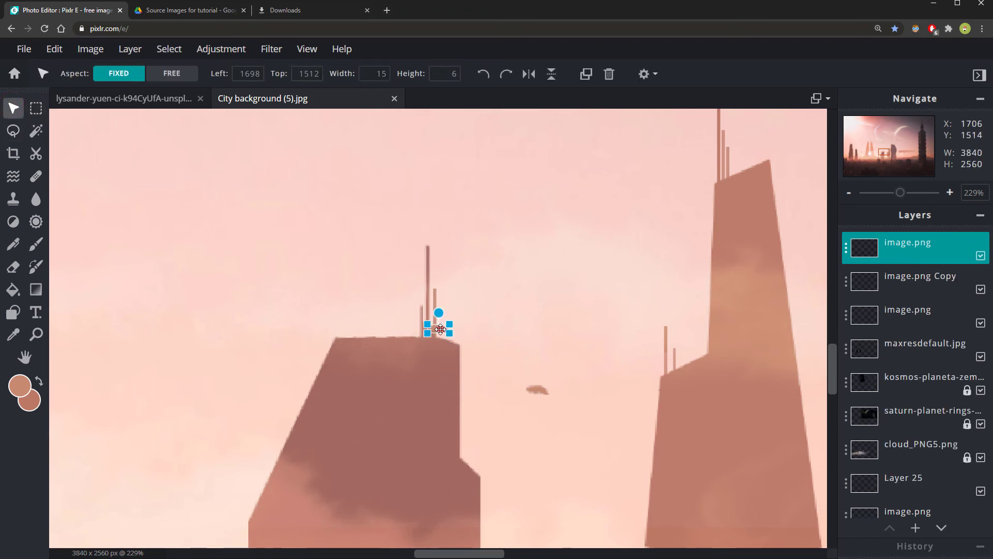
drag(441, 331, 548, 349)
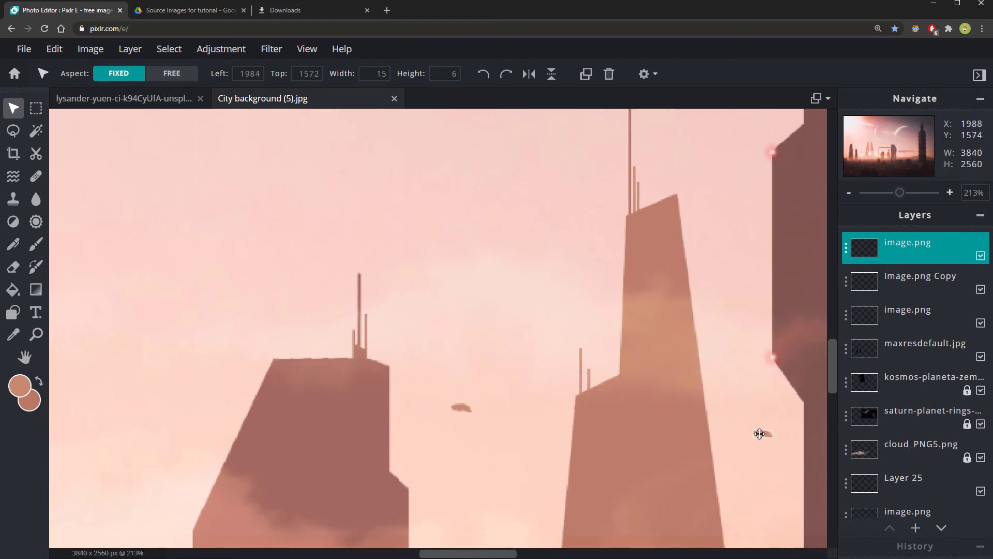
drag(352, 373, 791, 297)
- Paste five more copies of the tiny airship and arrange them as a V-shaped fleet left of the trapezoid-topped tower
key(ctrl+v)
scroll(486, 361, up, 3)
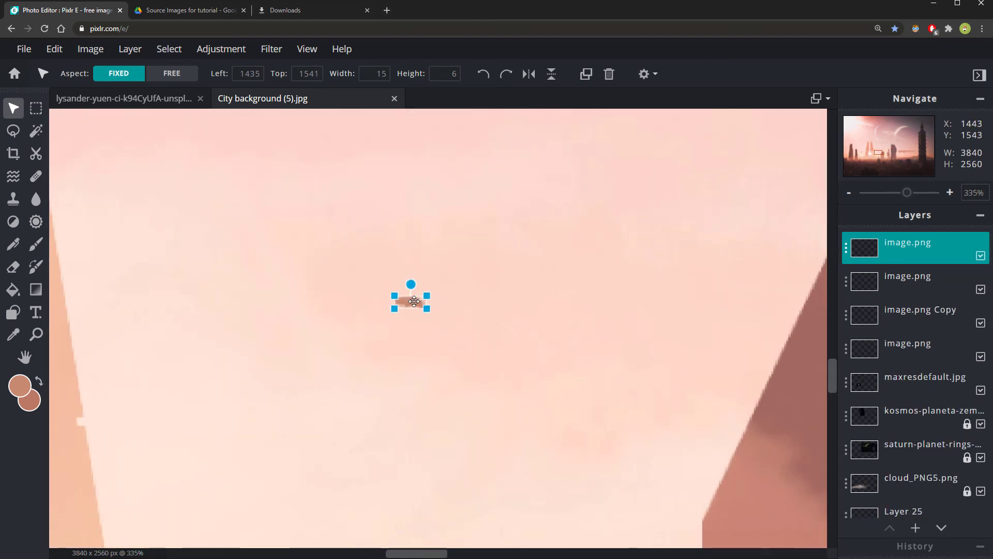
drag(414, 302, 560, 438)
key(ctrl+v)
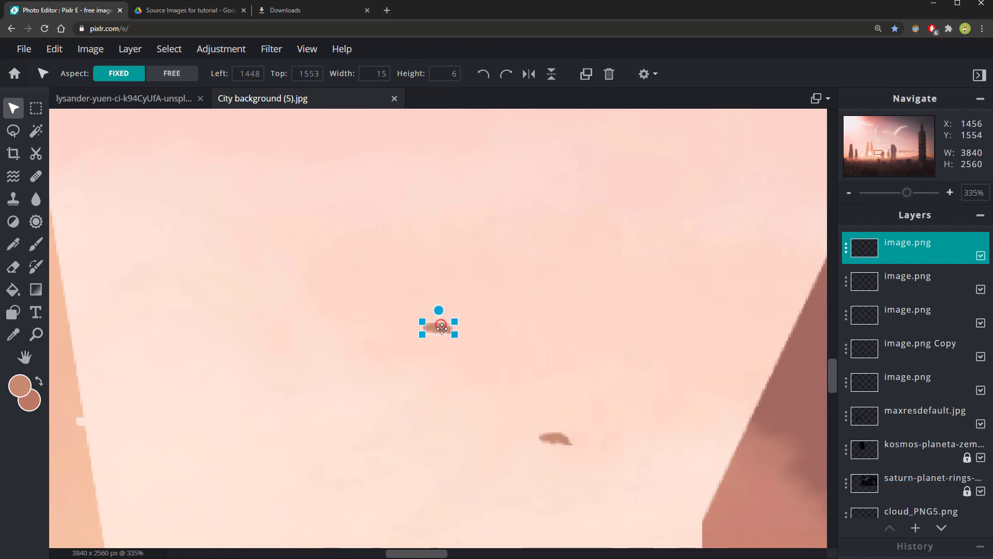
drag(438, 327, 510, 418)
key(ctrl+v)
drag(435, 325, 559, 367)
key(ctrl+v)
key(ctrl+v)
- Nudge the fleet's upper-right airship slightly closer to the group, at left 1502, top 1570
scroll(536, 398, down, 5)
click(244, 383)
scroll(233, 372, down, 5)
scroll(313, 372, up, 10)
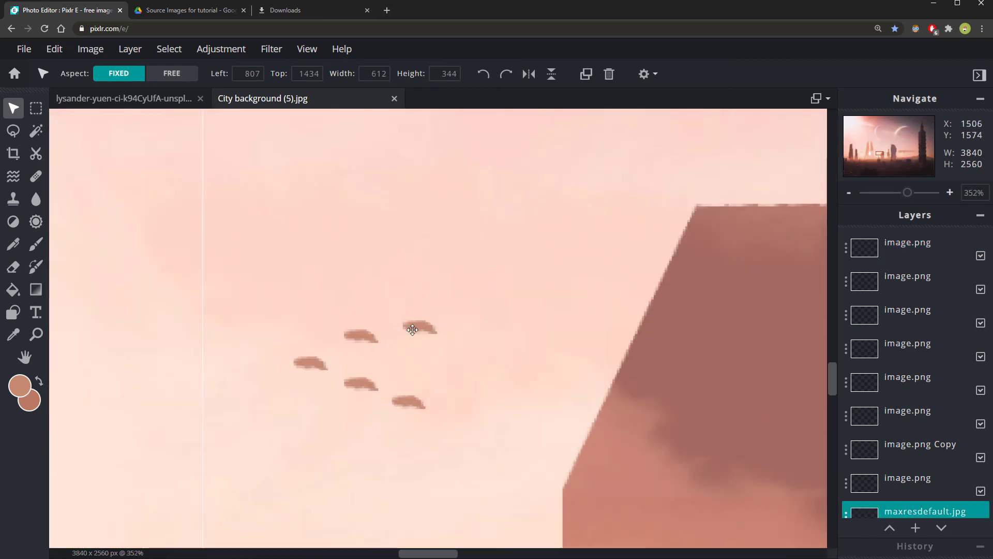
mouse_move(412, 330)
mouse_down()
mouse_move(394, 326)
mouse_move(403, 328)
mouse_up()
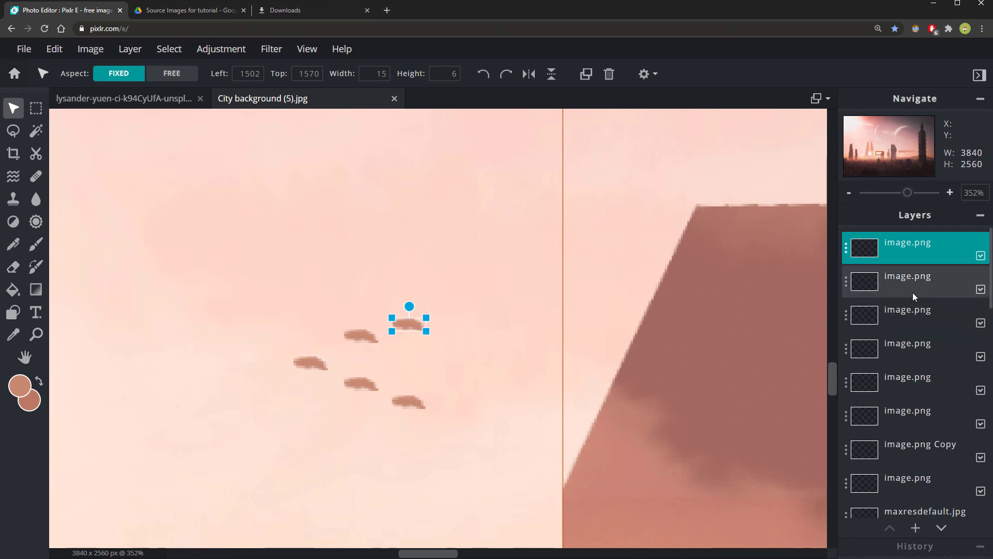
- Merge the five fleet airship layers down into a single layer
click(845, 249)
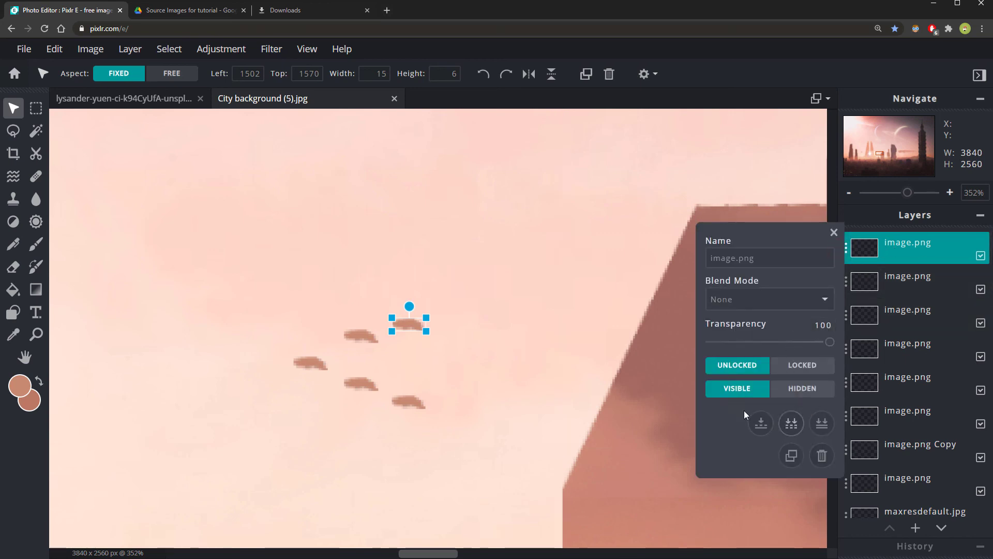
click(761, 421)
click(846, 249)
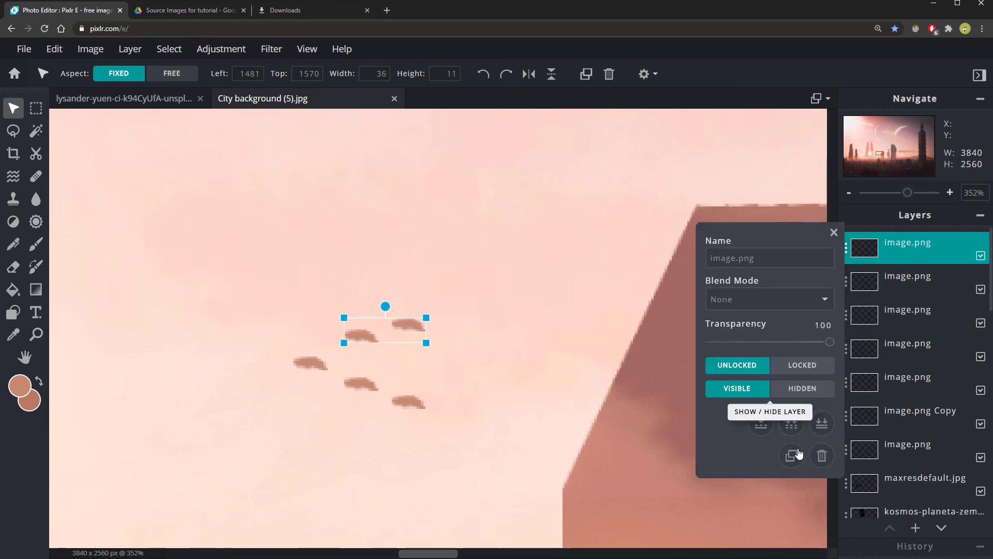
click(761, 422)
click(846, 249)
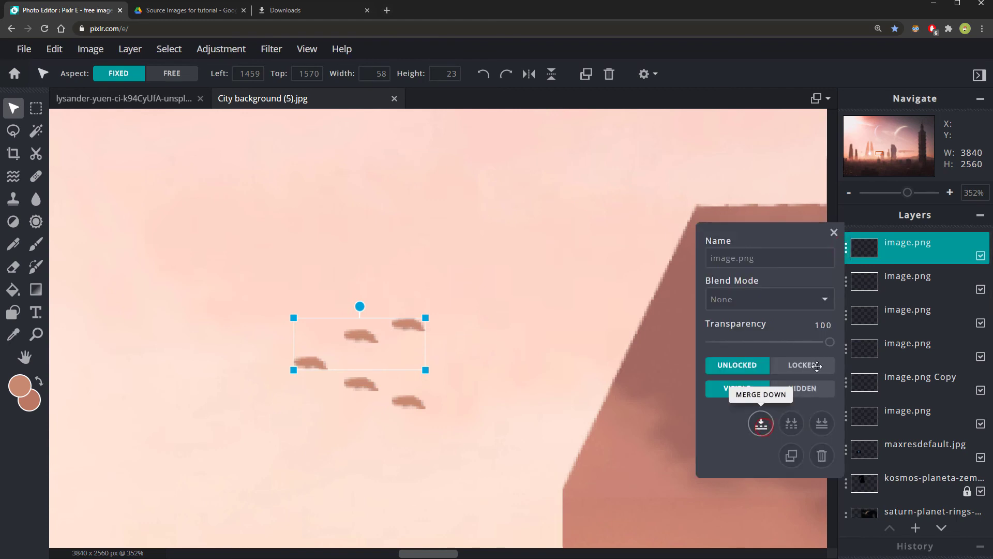
click(761, 421)
click(847, 248)
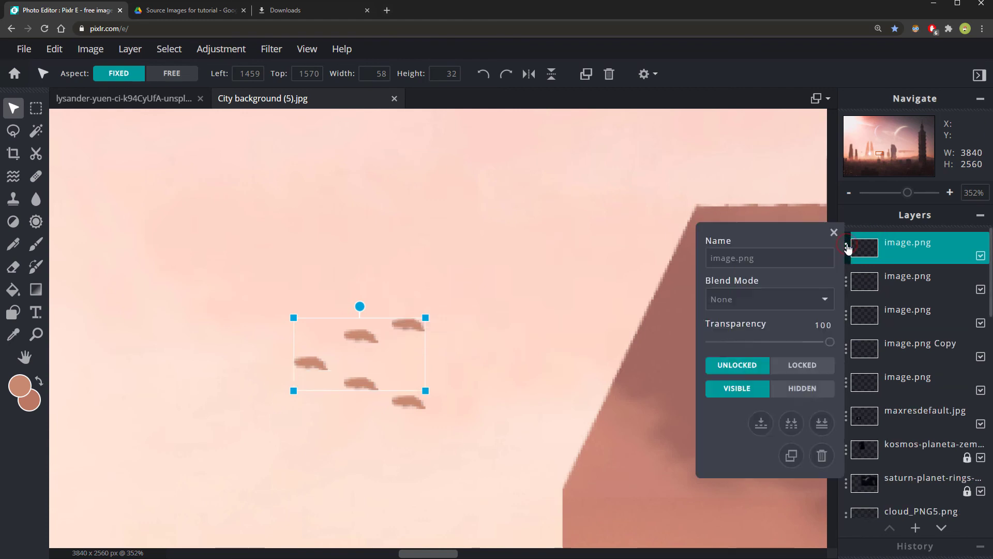
click(761, 423)
- Set the merged fleet layer's transparency to 49
click(847, 248)
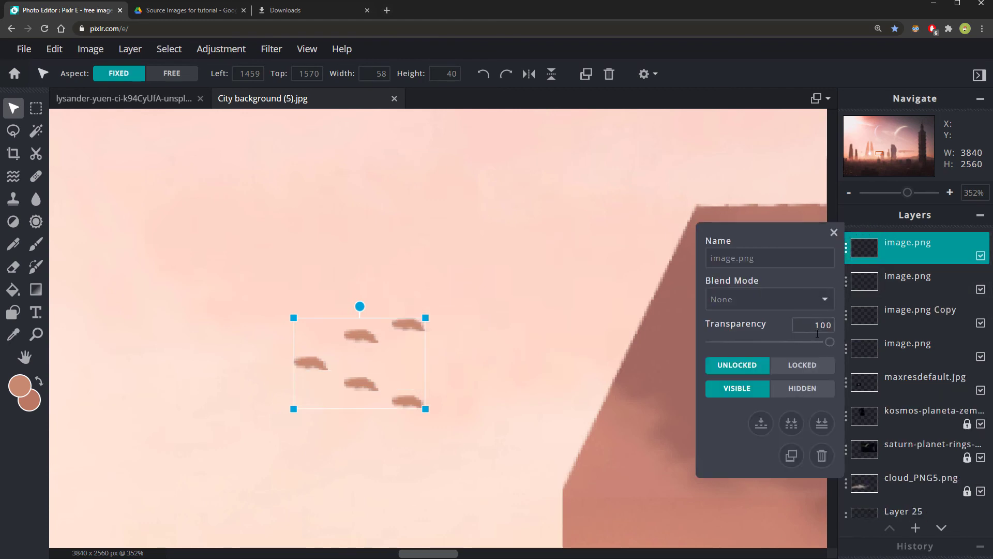
drag(828, 347, 770, 345)
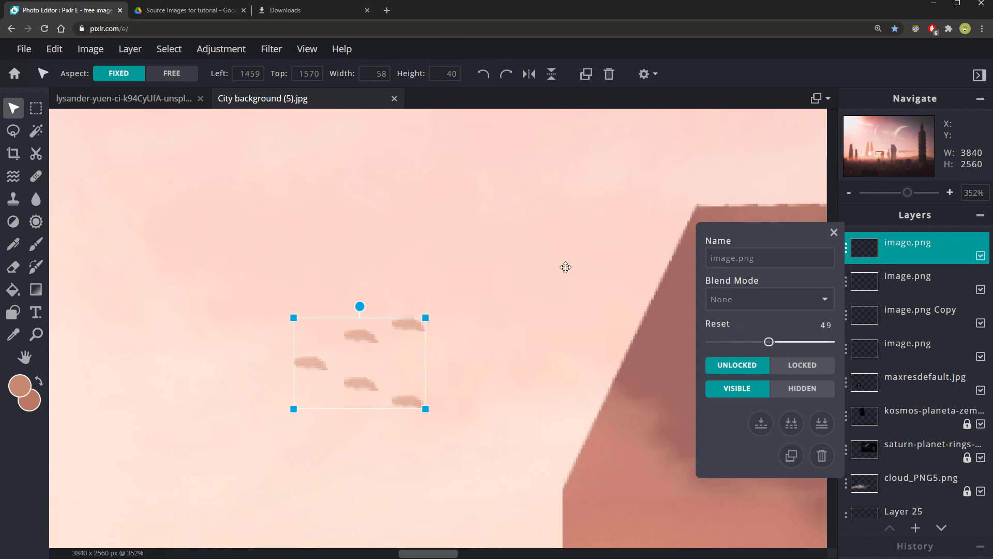
click(565, 268)
scroll(620, 368, down, 8)
scroll(183, 356, up, 2)
drag(185, 355, 316, 352)
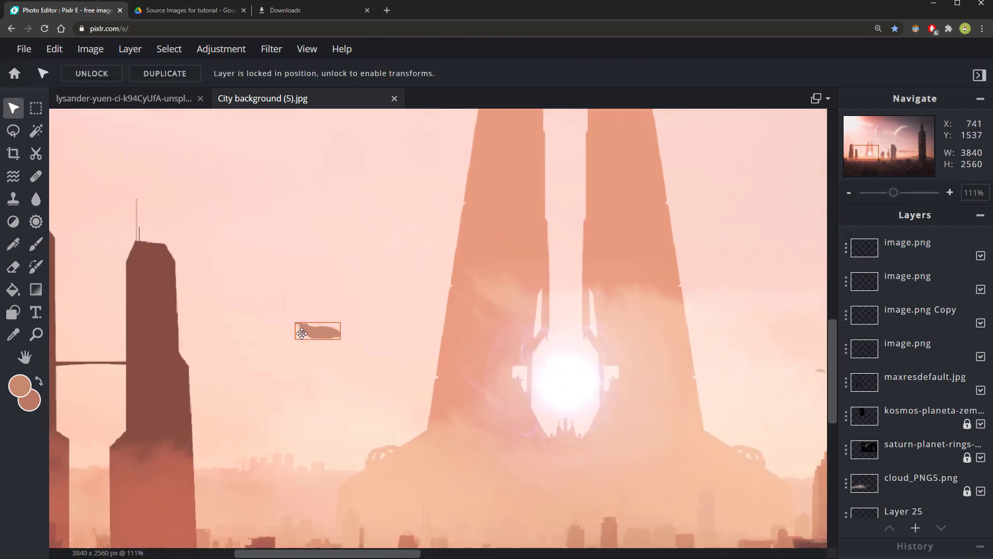
- Switch to Google Drive and download smoke-abstract-shapes.jpg from the source images folder
click(196, 17)
click(306, 281)
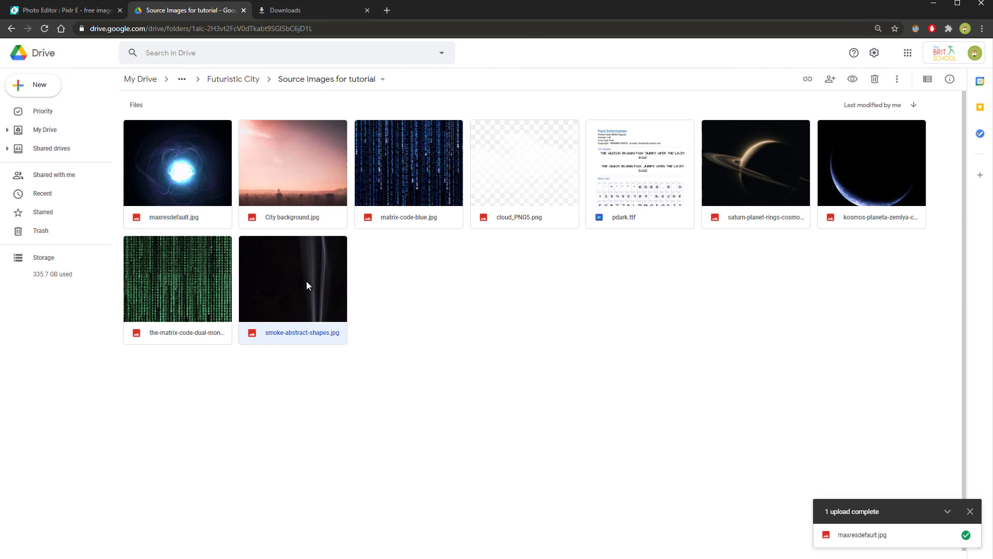
right_click(306, 281)
click(344, 512)
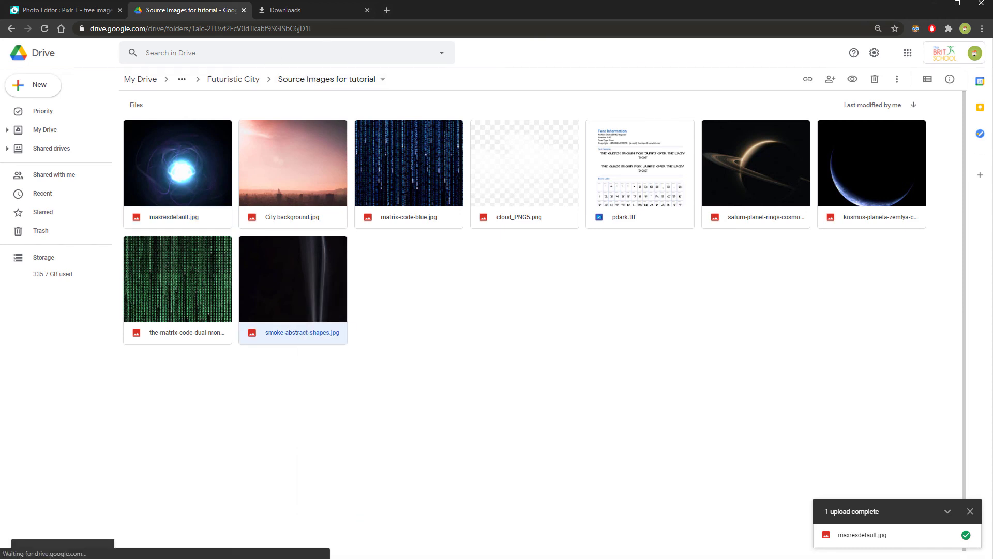
- Return to Pixlr and add the downloaded smoke image as a layer in the current city document
click(91, 13)
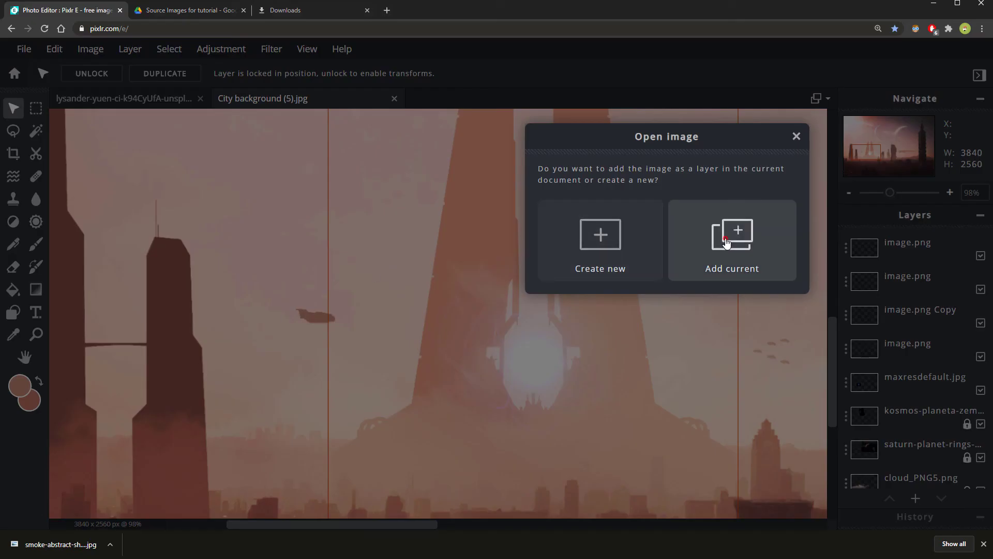
click(673, 251)
drag(292, 265, 293, 263)
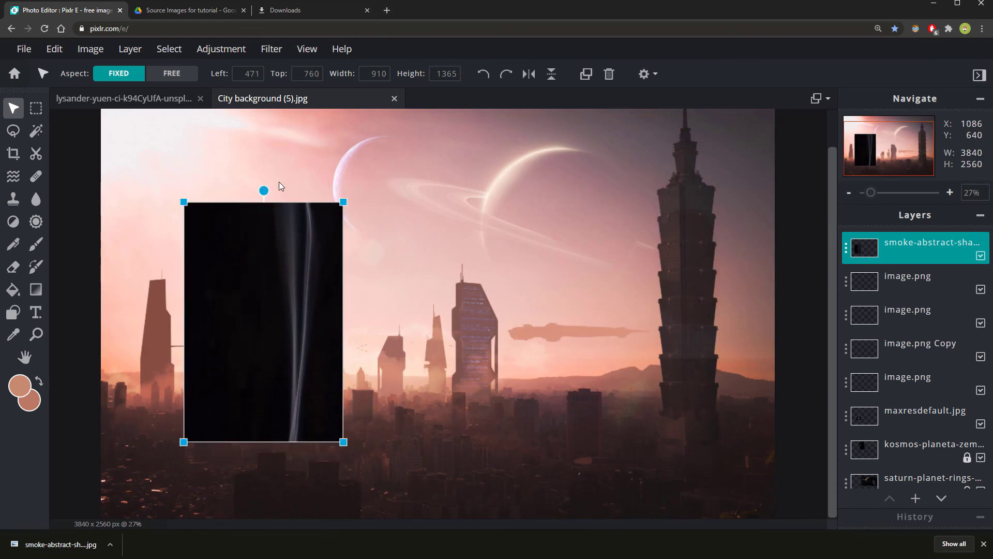
- Rotate the smoke layer a quarter turn counterclockwise and set its blend mode to Screen
drag(262, 190, 151, 320)
scroll(492, 177, up, 1)
click(846, 249)
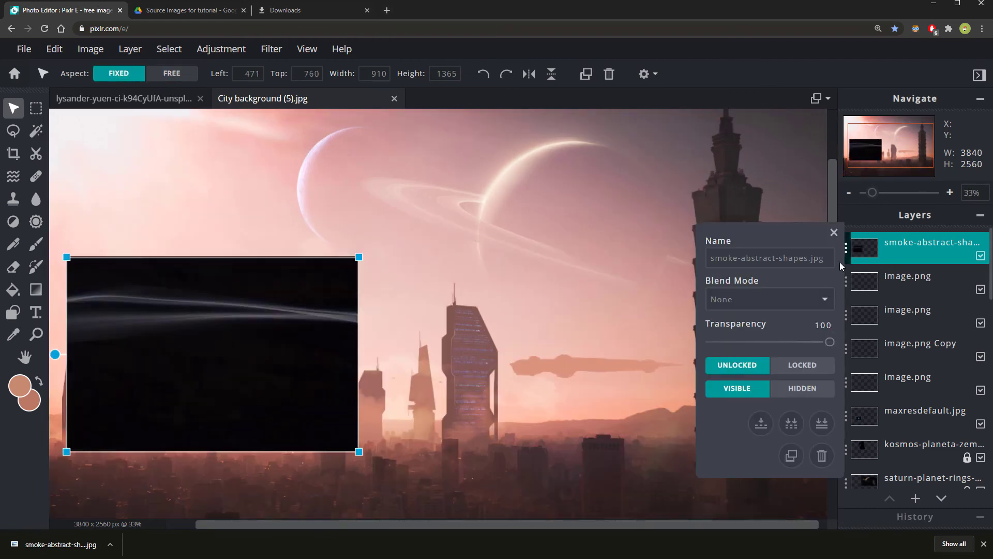
click(775, 309)
click(747, 335)
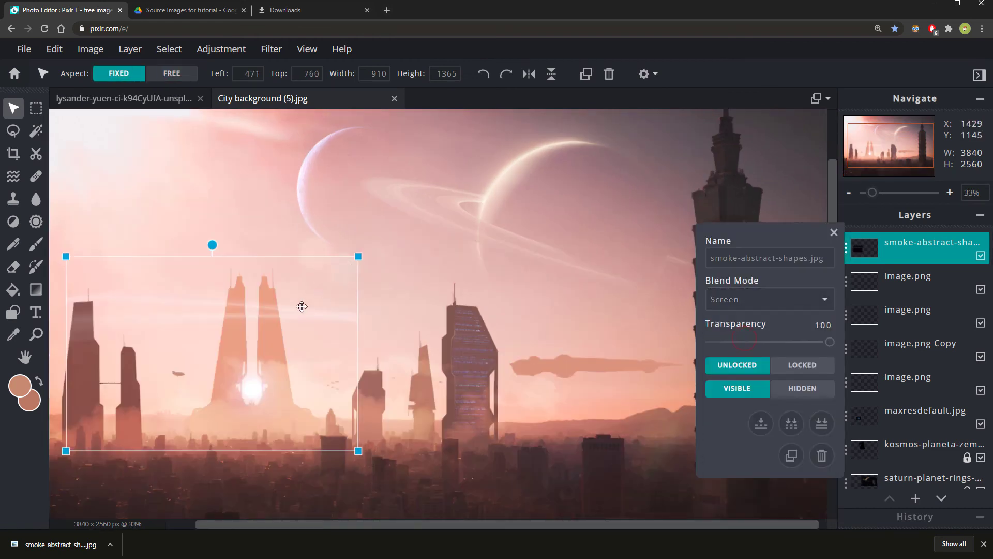
- Shrink the smoke layer to 592 × 395 and place it behind the airship left of the twin towers, at left 159, top 1416
drag(357, 257, 135, 417)
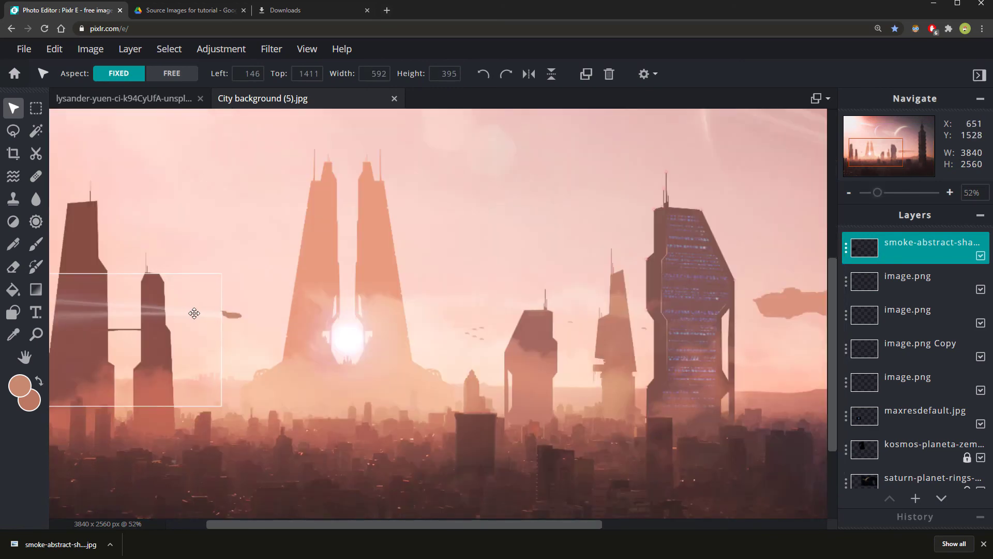
drag(194, 313, 197, 314)
scroll(129, 328, up, 2)
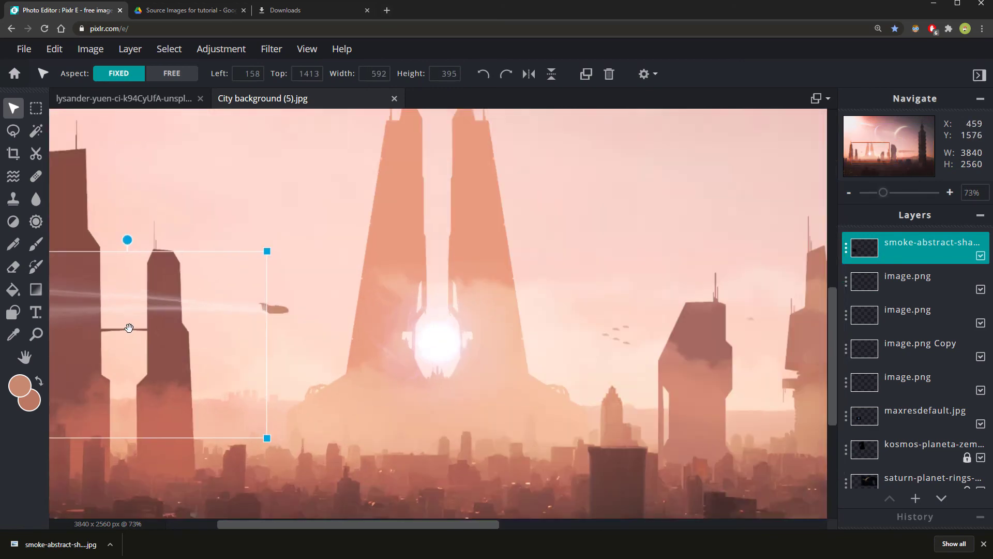
scroll(134, 328, down, 5)
scroll(191, 324, up, 5)
scroll(191, 314, up, 2)
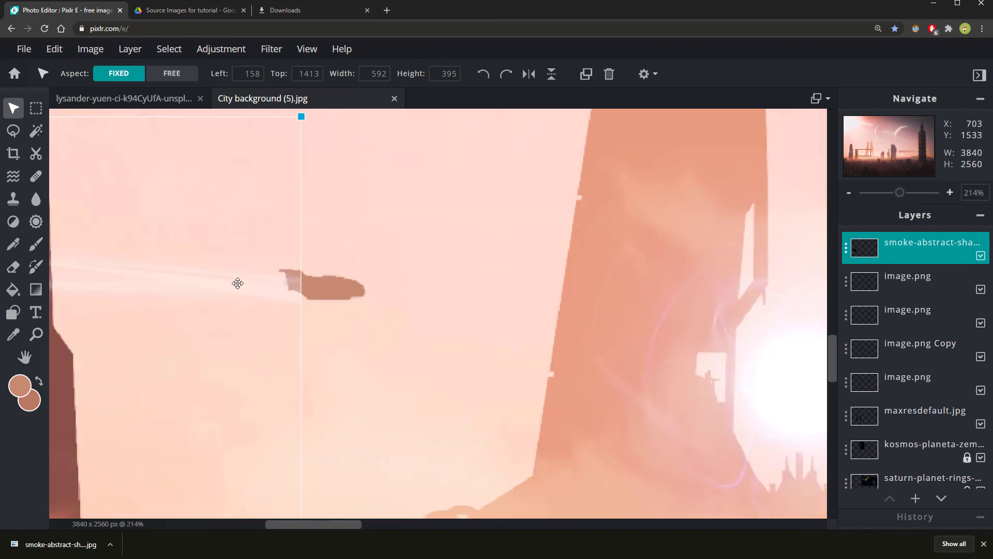
scroll(300, 312, down, 4)
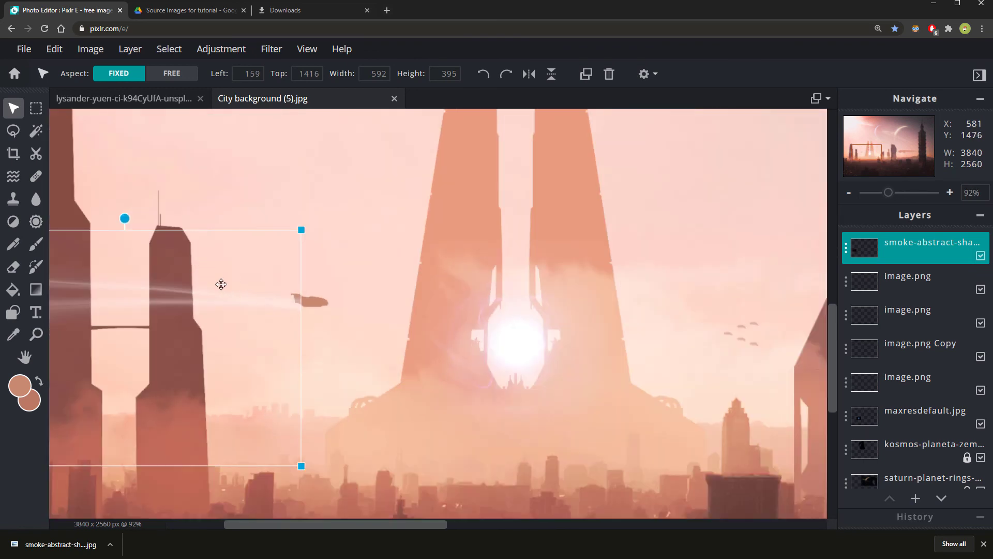
- Tilt the smoke trail a few degrees counterclockwise and align it with the airship's tail, at left 157, top 1431
scroll(234, 294, up, 1)
drag(182, 256, 350, 258)
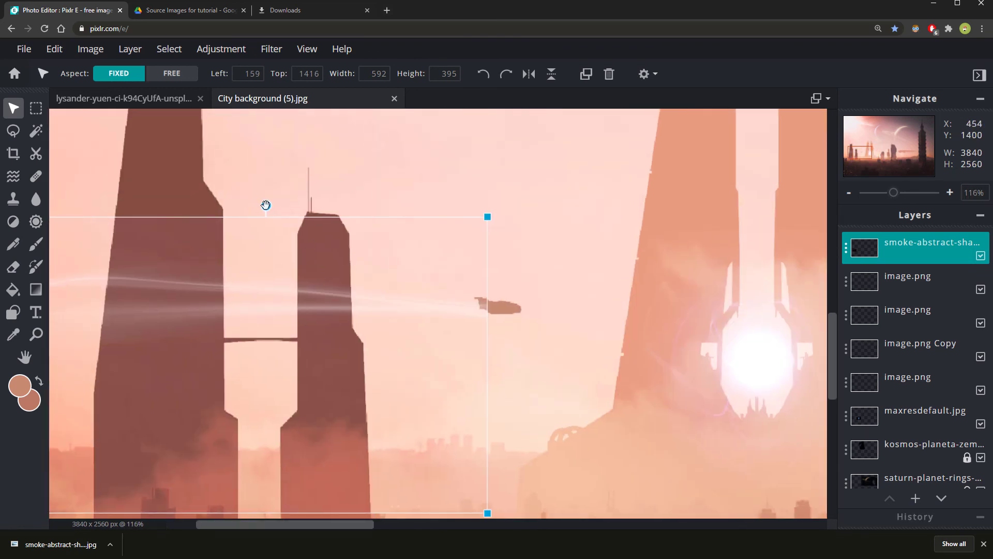
drag(265, 206, 253, 206)
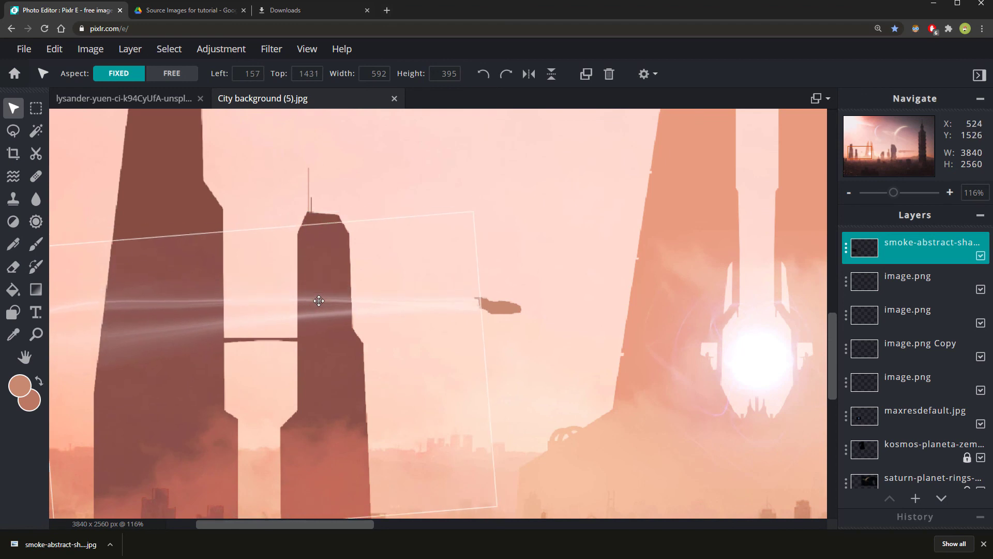
- Erase the smoke overlapping the airship's tail with a soft eraser brush of size 169, blending the trail's end
key(e)
scroll(244, 289, up, 2)
scroll(558, 293, up, 2)
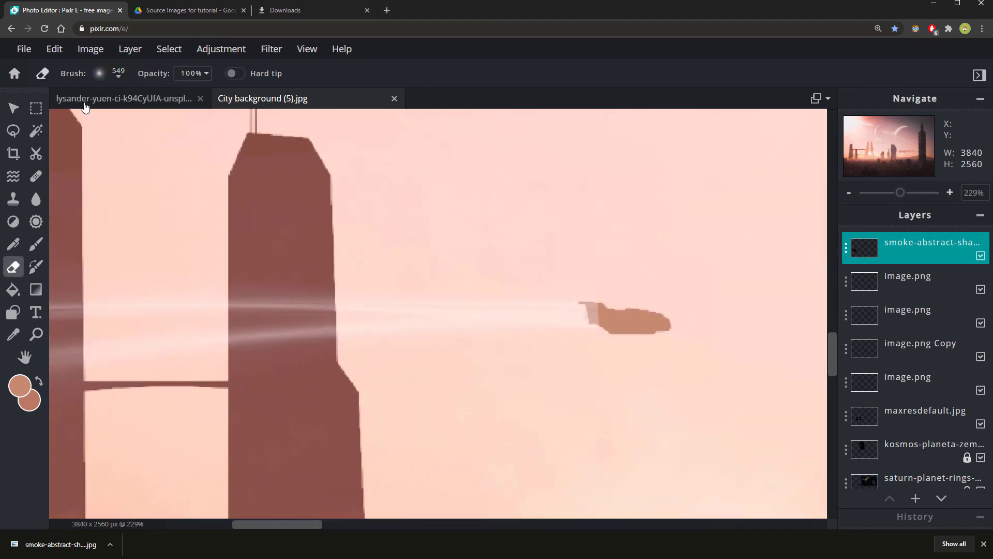
click(118, 78)
click(124, 120)
click(627, 309)
click(613, 307)
click(632, 304)
click(637, 307)
scroll(361, 347, down, 3)
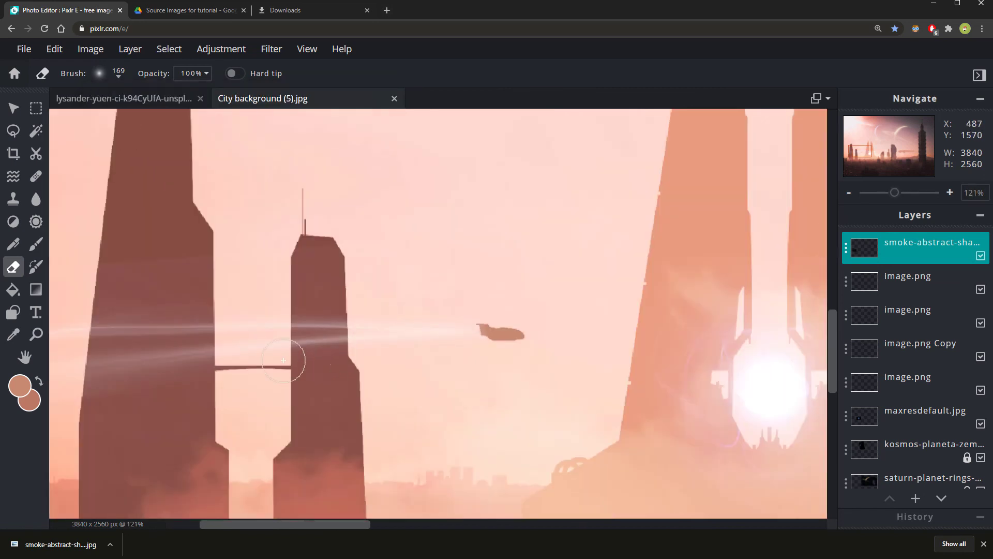
scroll(283, 360, down, 3)
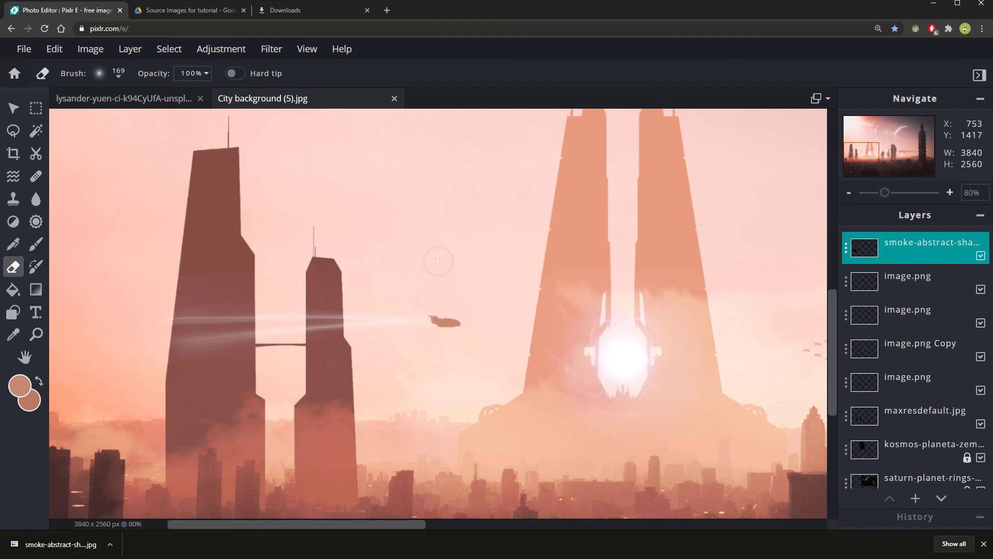
click(177, 422)
scroll(119, 364, down, 5)
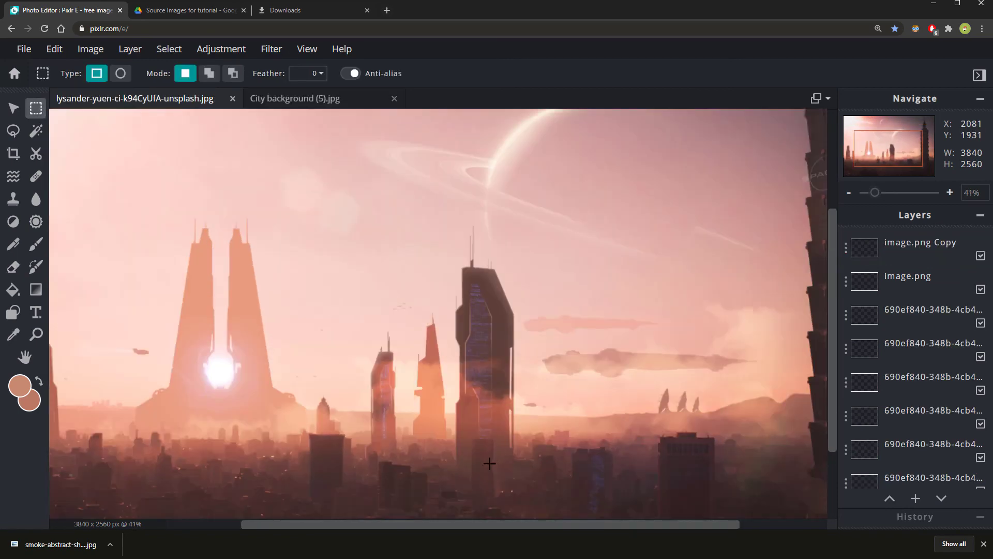
scroll(489, 462, up, 4)
scroll(357, 395, up, 2)
scroll(416, 315, down, 2)
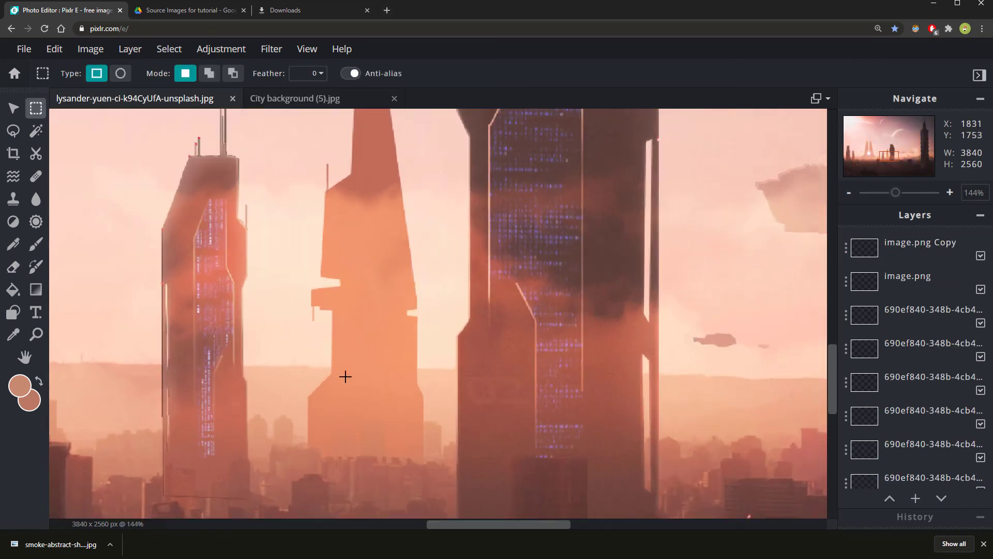
scroll(465, 382, up, 2)
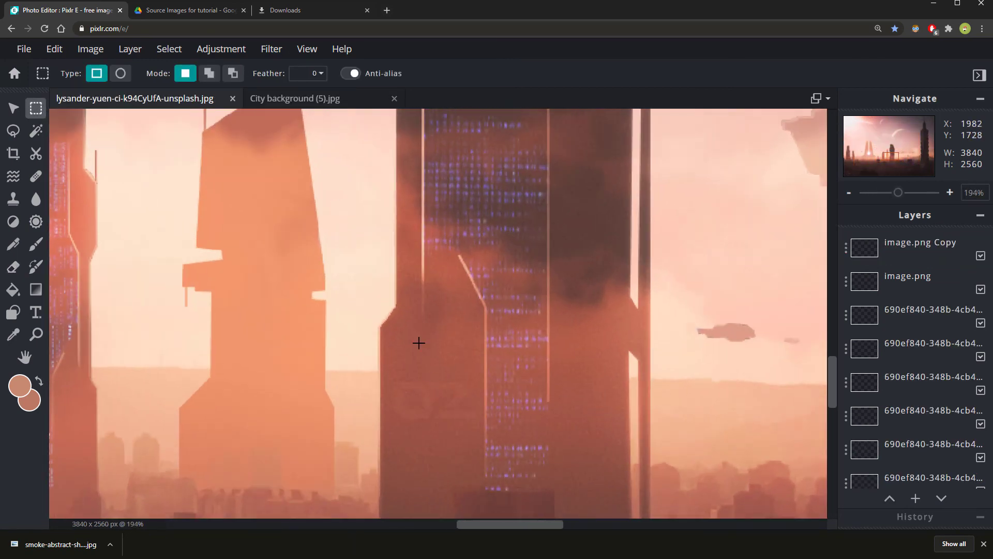
scroll(417, 342, down, 5)
scroll(543, 354, down, 1)
scroll(581, 355, up, 1)
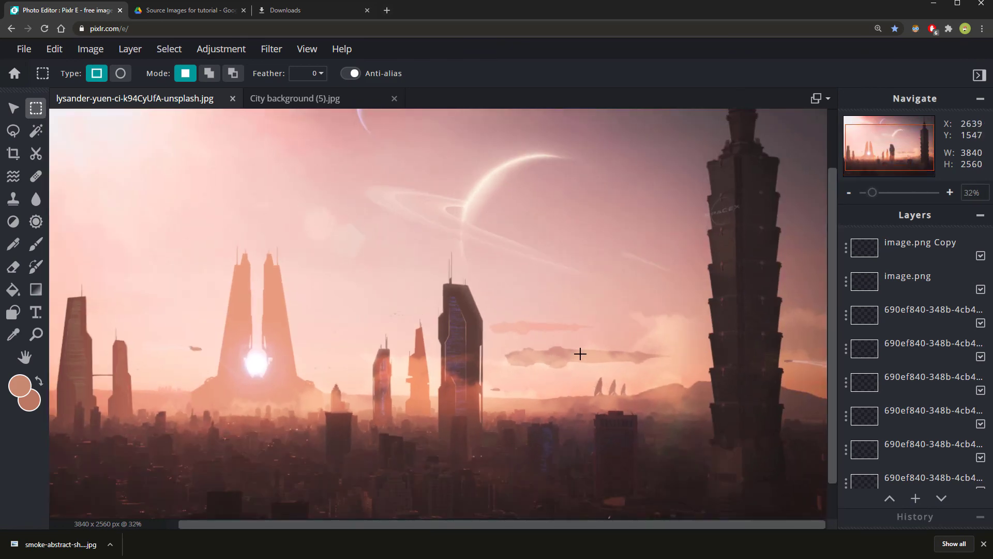
scroll(600, 350, down, 1)
scroll(698, 355, up, 1)
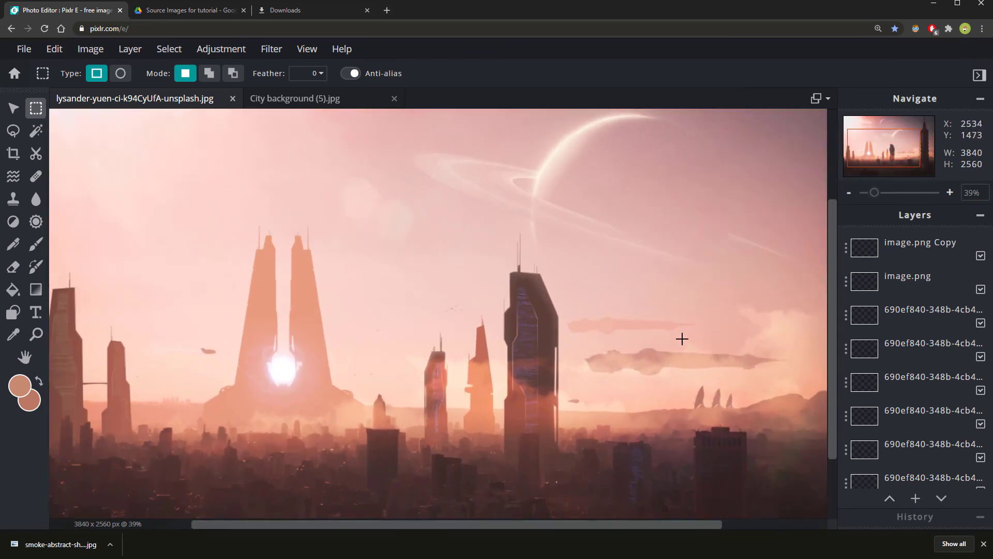
scroll(683, 290, down, 2)
scroll(497, 377, down, 1)
scroll(527, 352, up, 2)
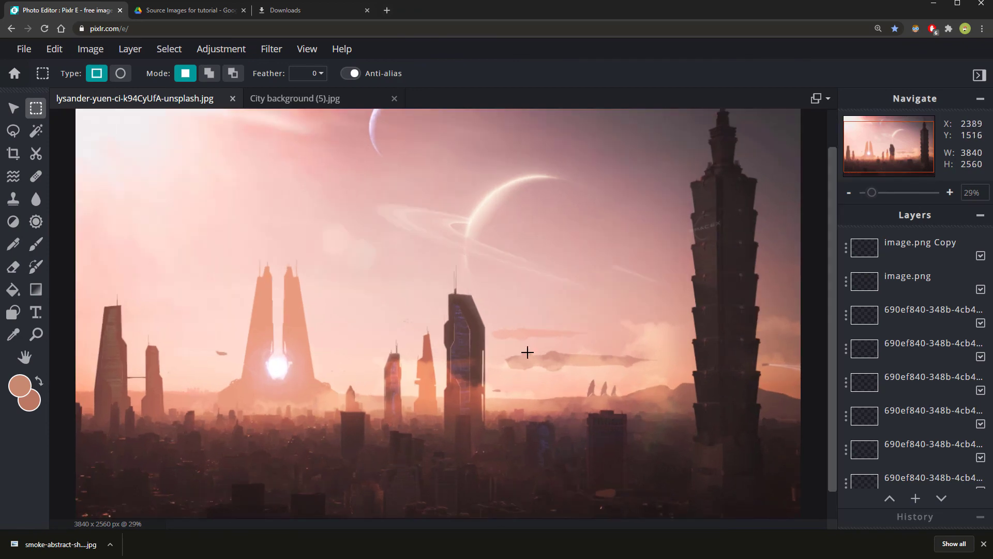
scroll(299, 412, up, 6)
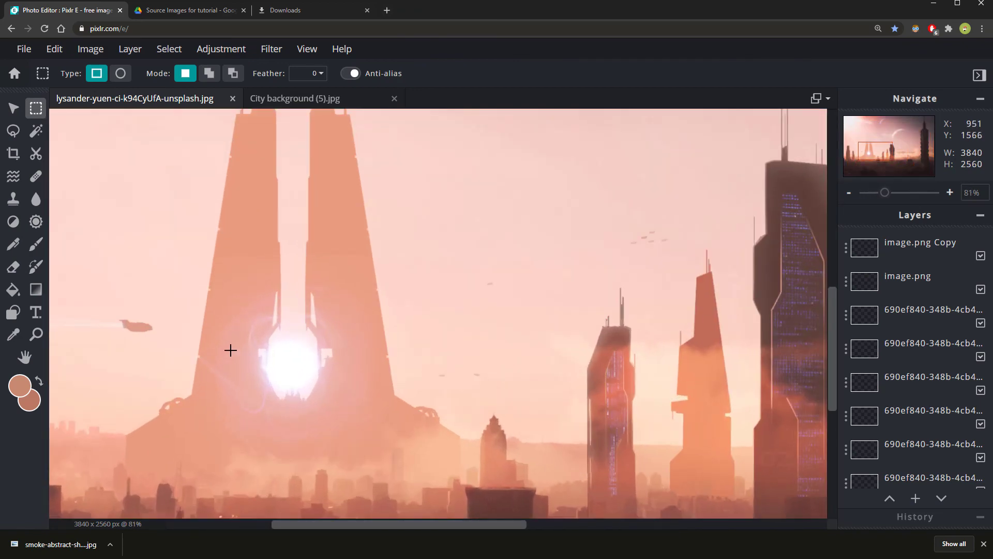
- Review the finished scene from the twin towers and glowing orb out to the full composition with planets, airship fleet and dark foreground tower
drag(189, 169, 357, 216)
scroll(424, 288, down, 3)
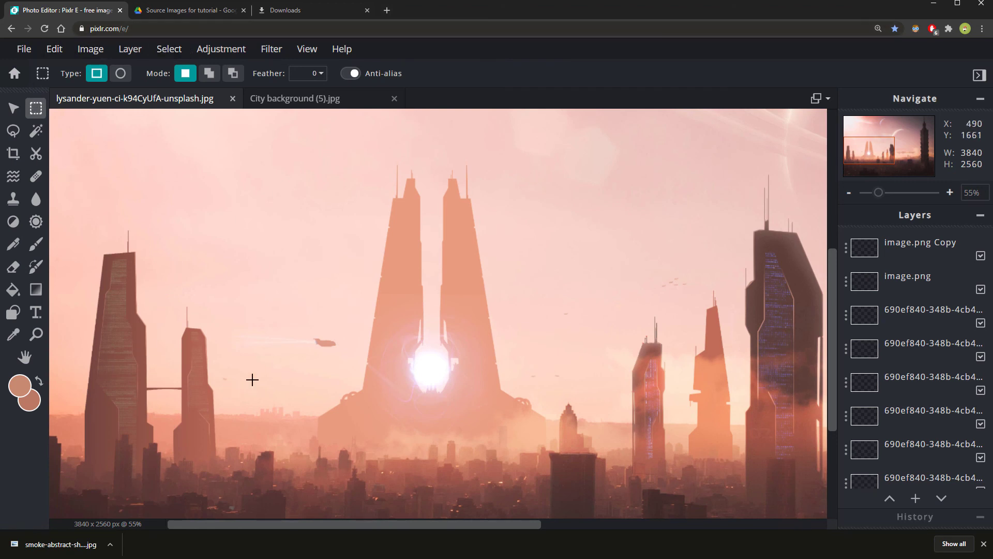
scroll(252, 379, down, 3)
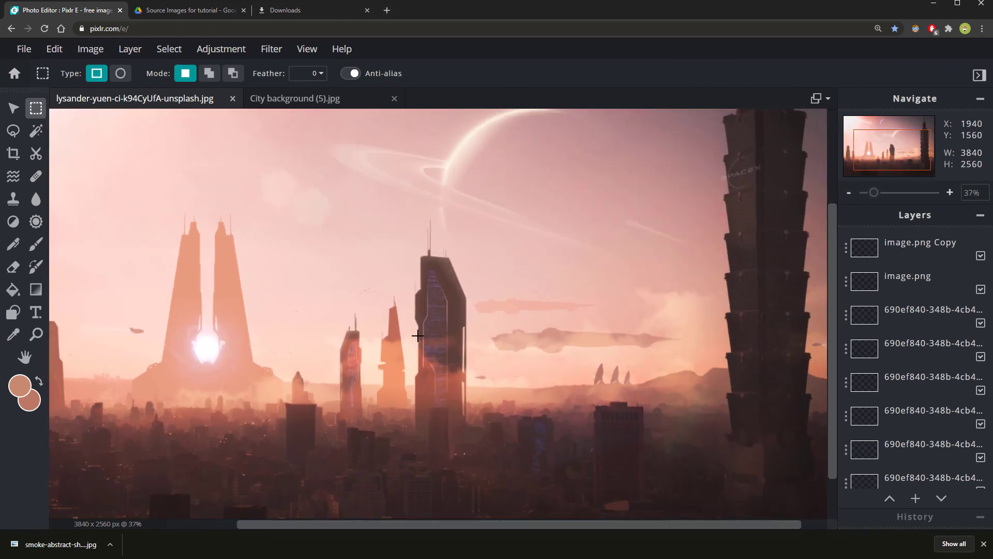
scroll(415, 348, up, 2)
scroll(414, 347, down, 5)
scroll(643, 328, up, 2)
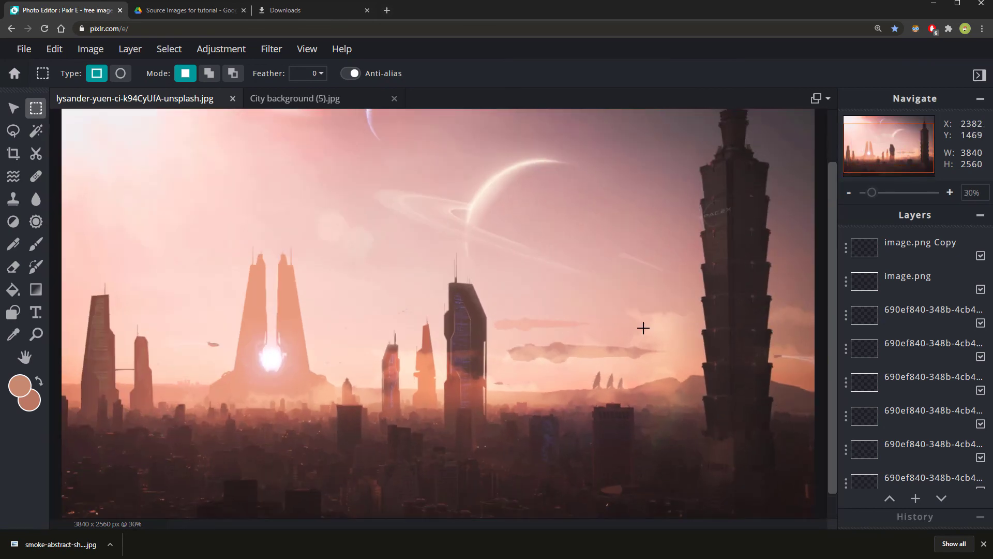
scroll(713, 315, down, 2)
scroll(669, 315, up, 1)
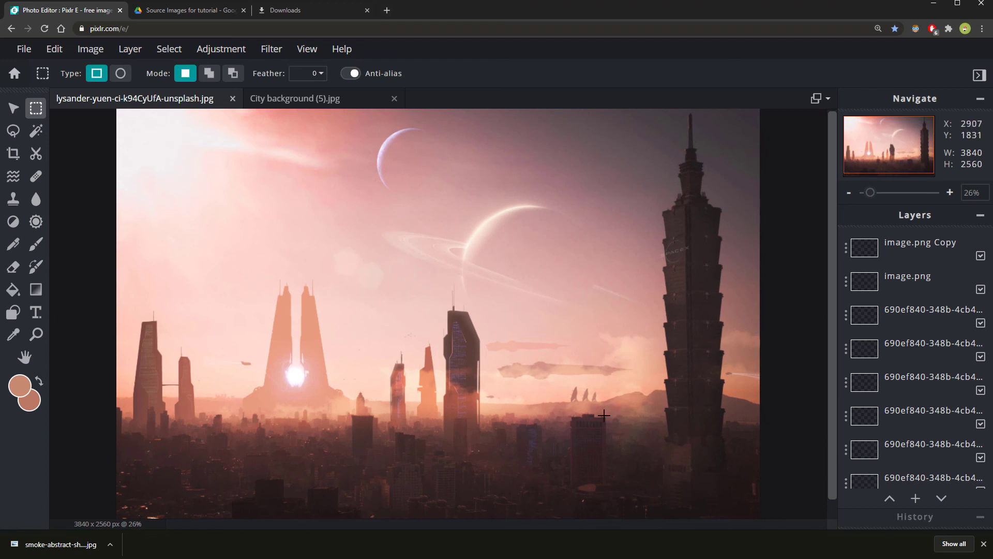
scroll(604, 416, up, 1)
scroll(653, 343, down, 2)
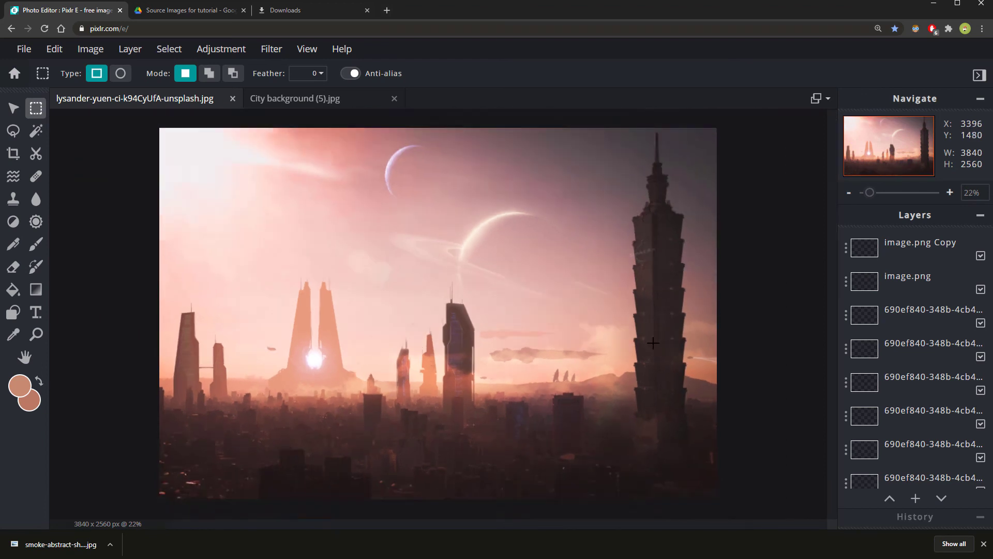
scroll(563, 303, up, 1)
scroll(371, 354, up, 1)
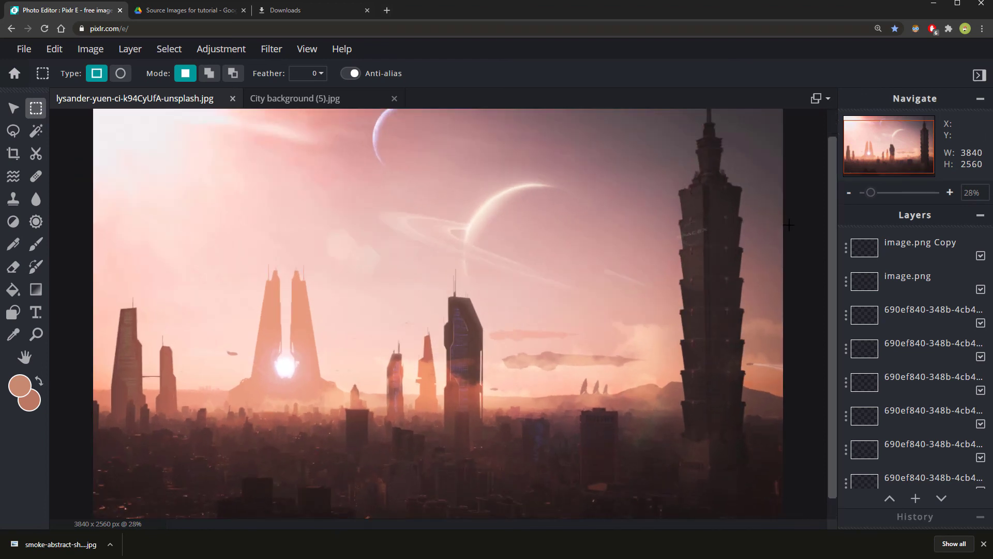